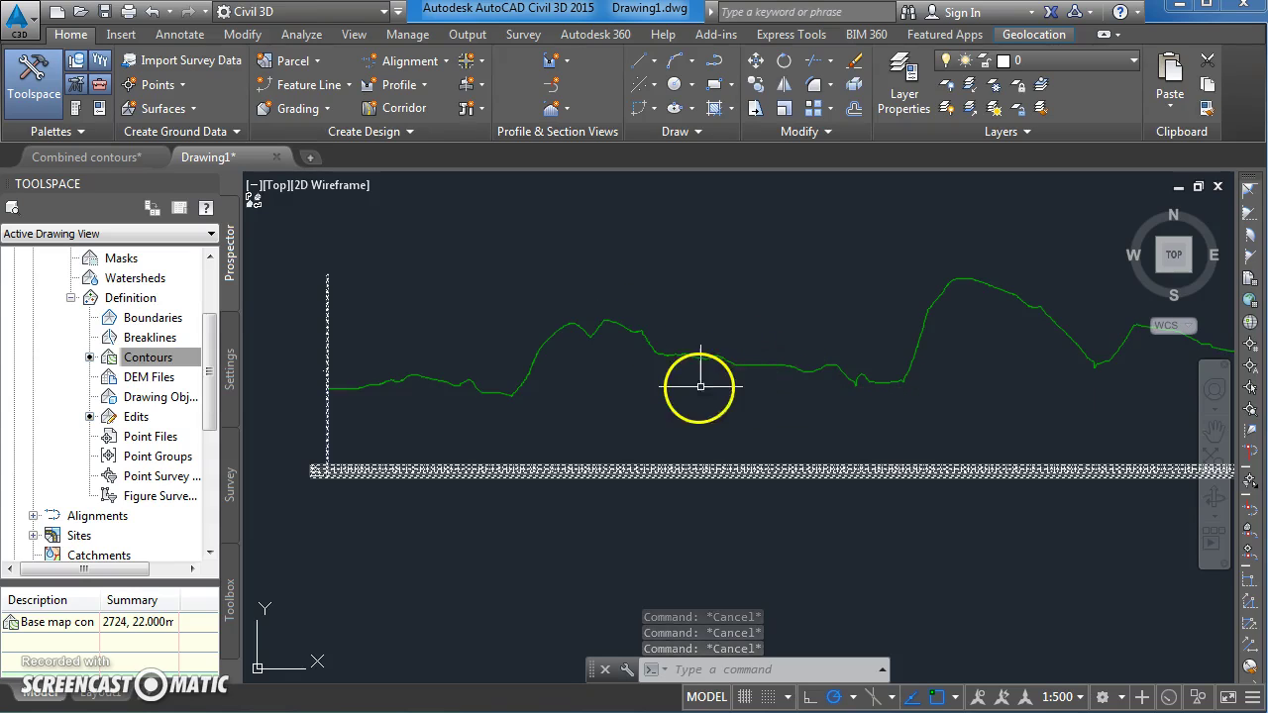
# Examine the triangulated contour surface, then the existing ground profile view and its start at the elevation axis.
pyautogui.moveTo(679, 390)
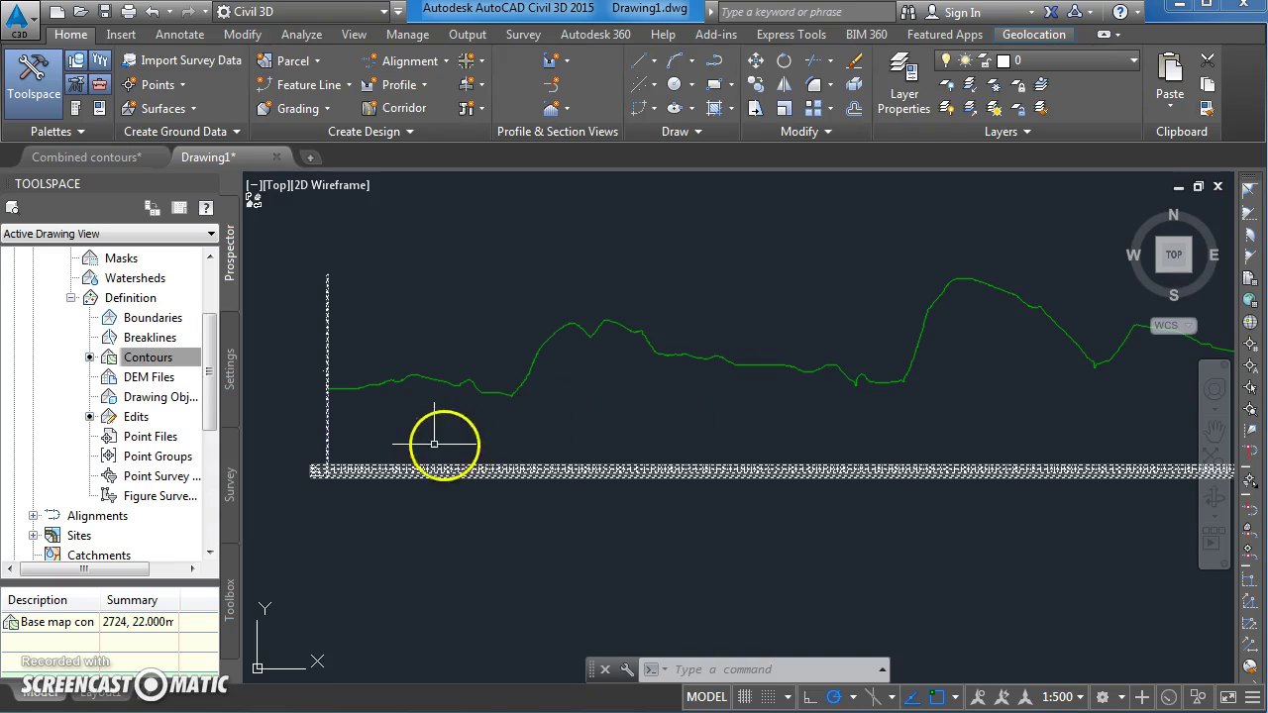
pyautogui.scroll(-4, 561, 406)
pyautogui.scroll(5, 535, 443)
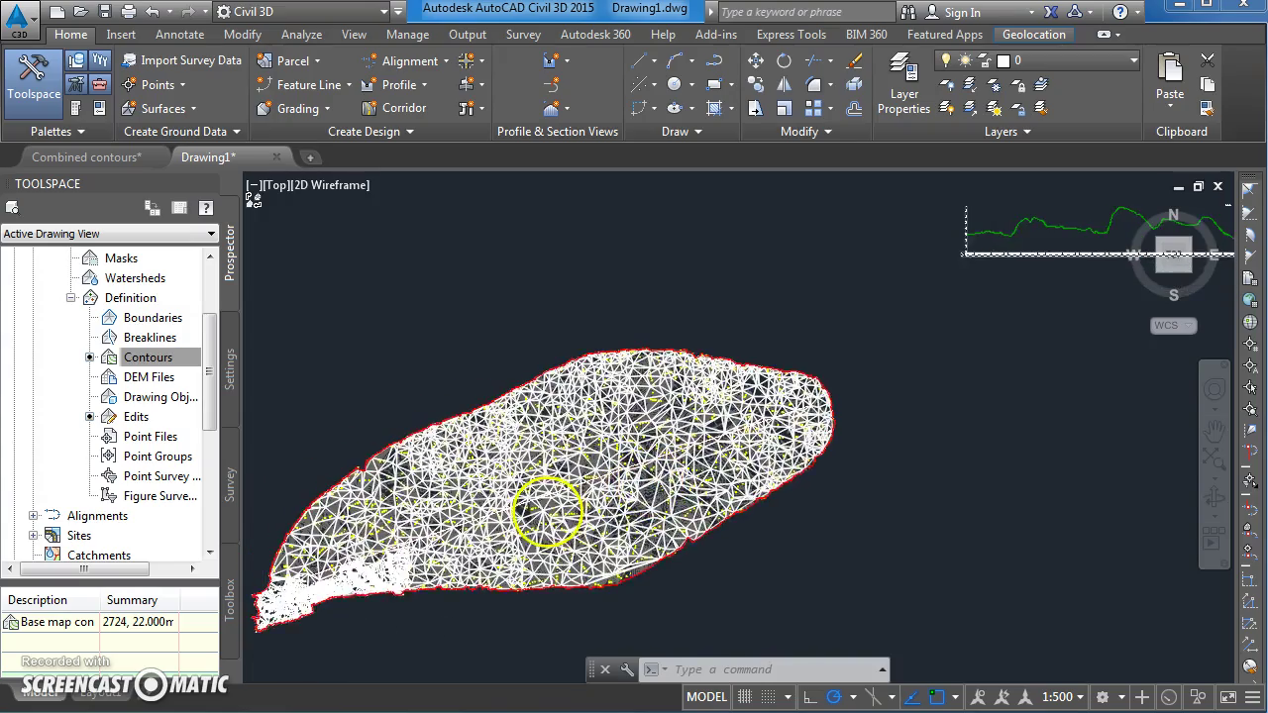
pyautogui.scroll(4, 545, 515)
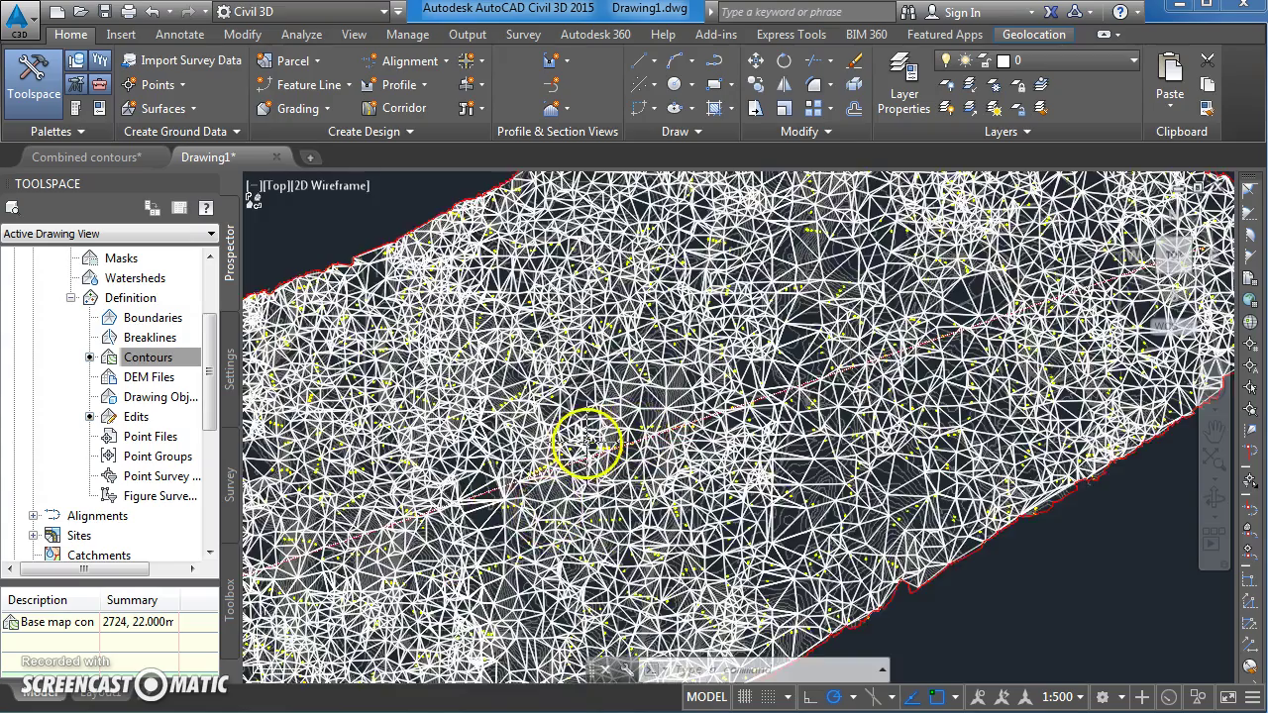
pyautogui.scroll(-4, 588, 443)
pyautogui.moveTo(844, 403); pyautogui.dragTo(439, 588, button='middle')
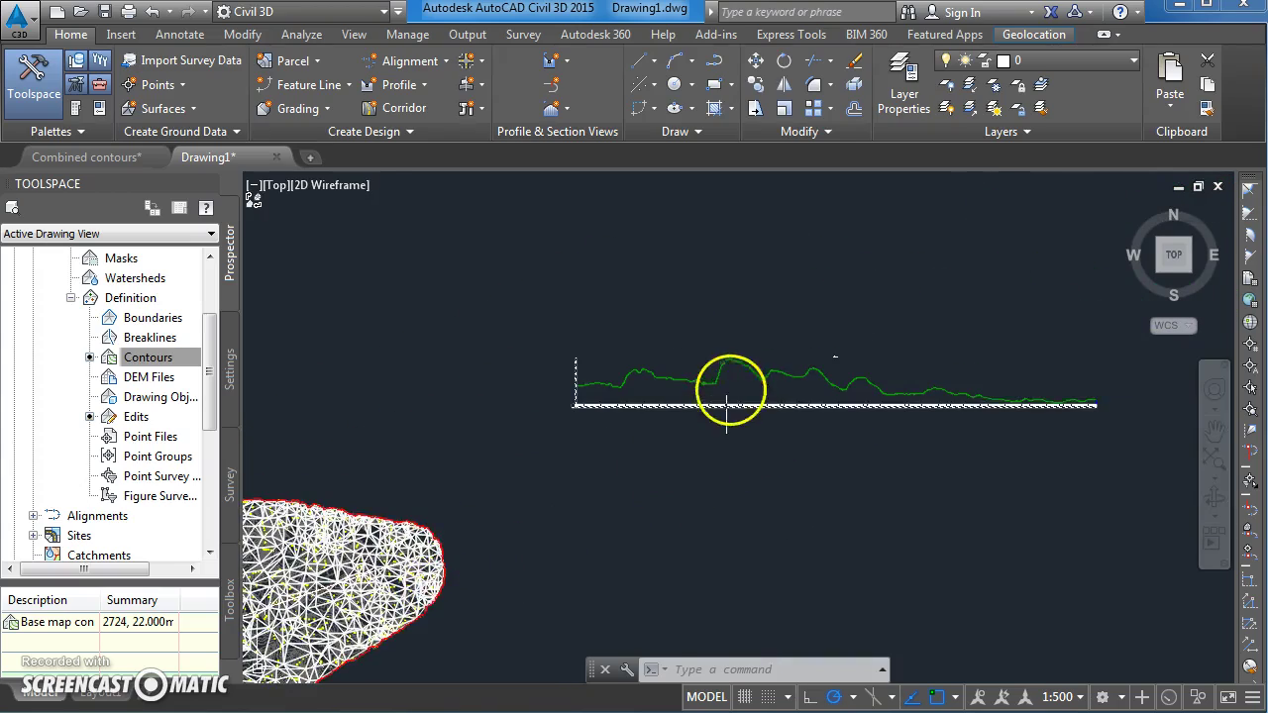
pyautogui.scroll(3, 565, 482)
pyautogui.scroll(1, 490, 480)
pyautogui.moveTo(465, 496); pyautogui.dragTo(623, 462, button='middle')
pyautogui.press('Escape')
pyautogui.press('Escape')
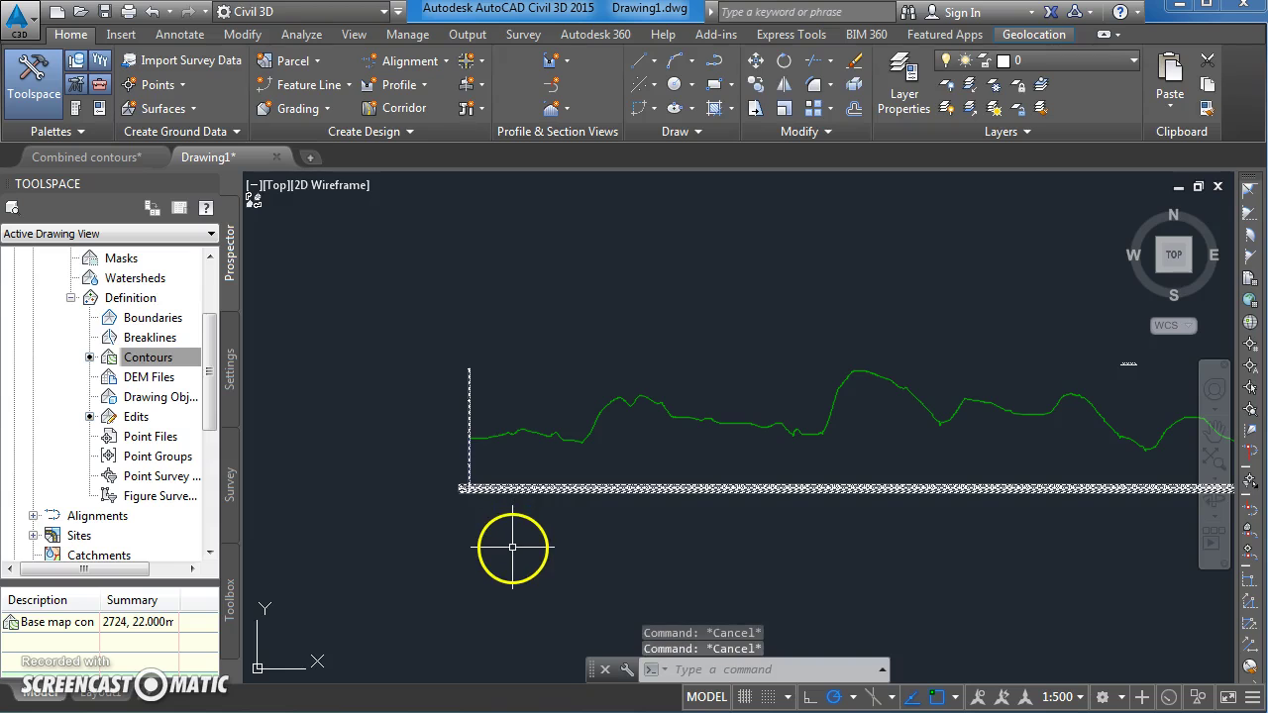
pyautogui.scroll(4, 485, 490)
pyautogui.moveTo(435, 532); pyautogui.dragTo(439, 558, button='middle')
pyautogui.scroll(2, 437, 424)
pyautogui.moveTo(433, 416); pyautogui.dragTo(461, 427, button='middle')
pyautogui.press('Escape')
pyautogui.scroll(-4, 458, 446)
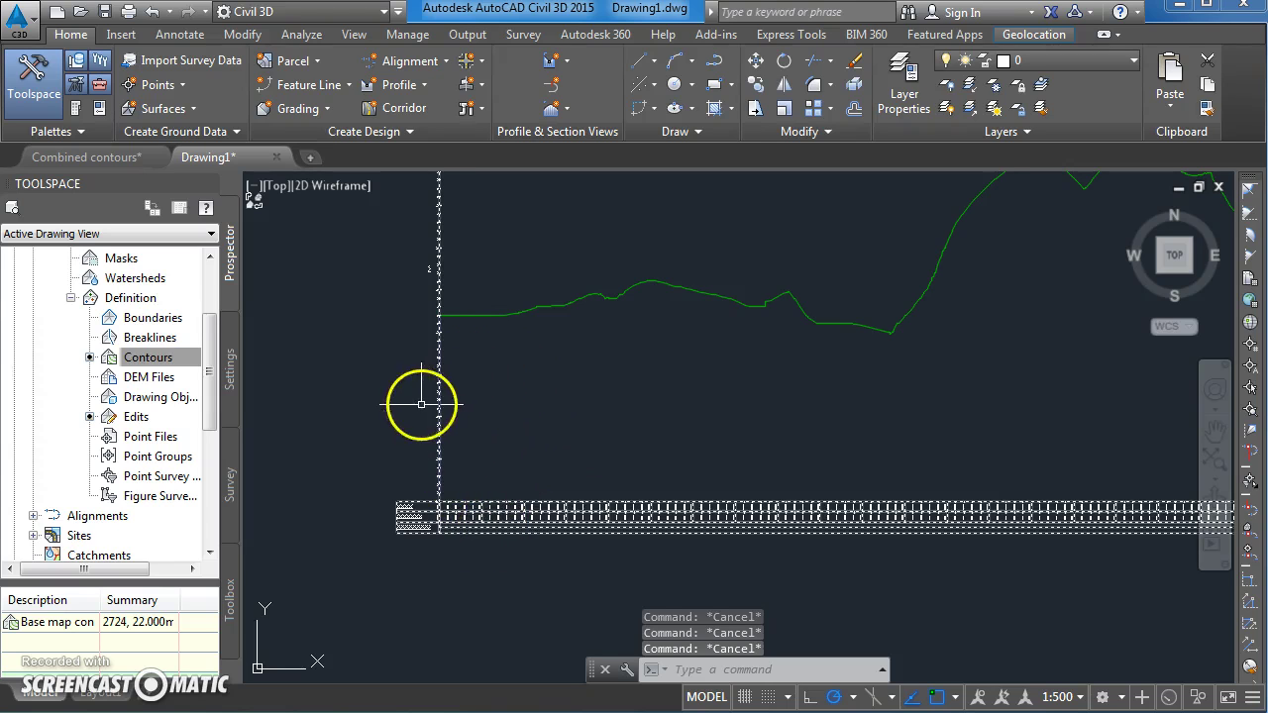
# Start a layout profile for Alignment - (1) in the profile view, using Design Style LWT and the detailed designed profile label set.
pyautogui.scroll(2, 426, 401)
pyautogui.click(441, 443)
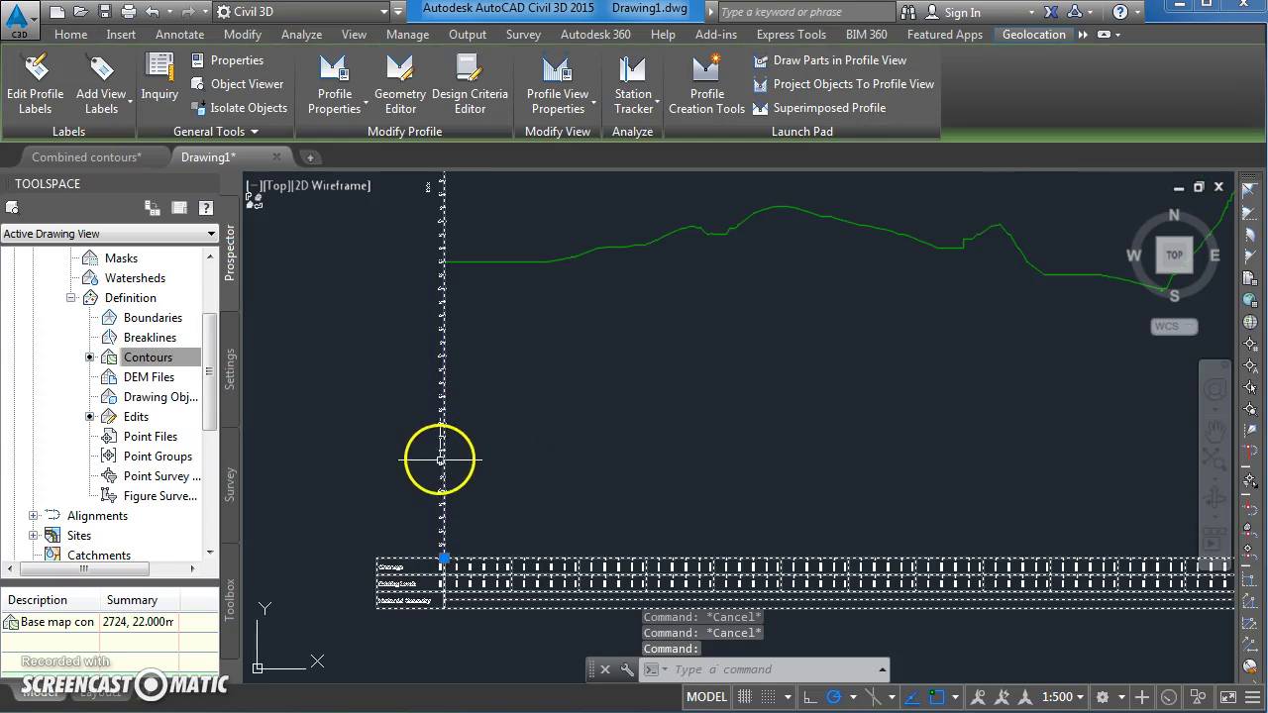
pyautogui.scroll(3, 458, 572)
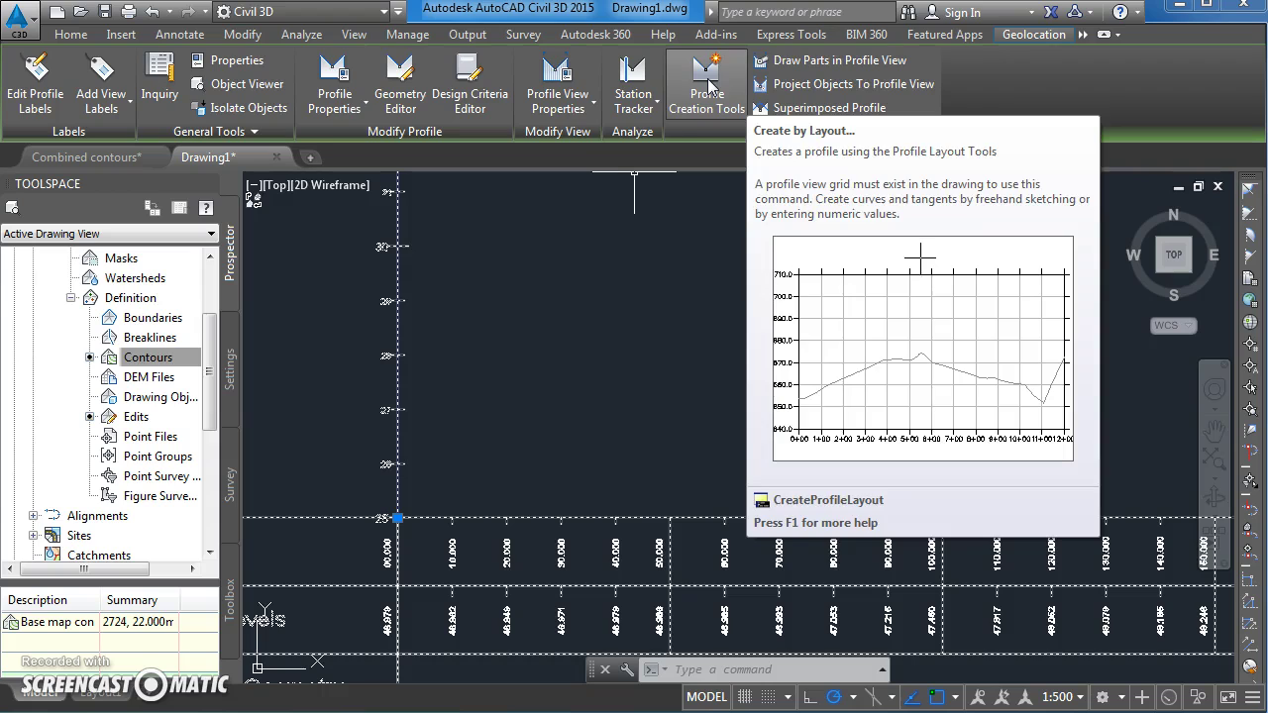
pyautogui.click(709, 87)
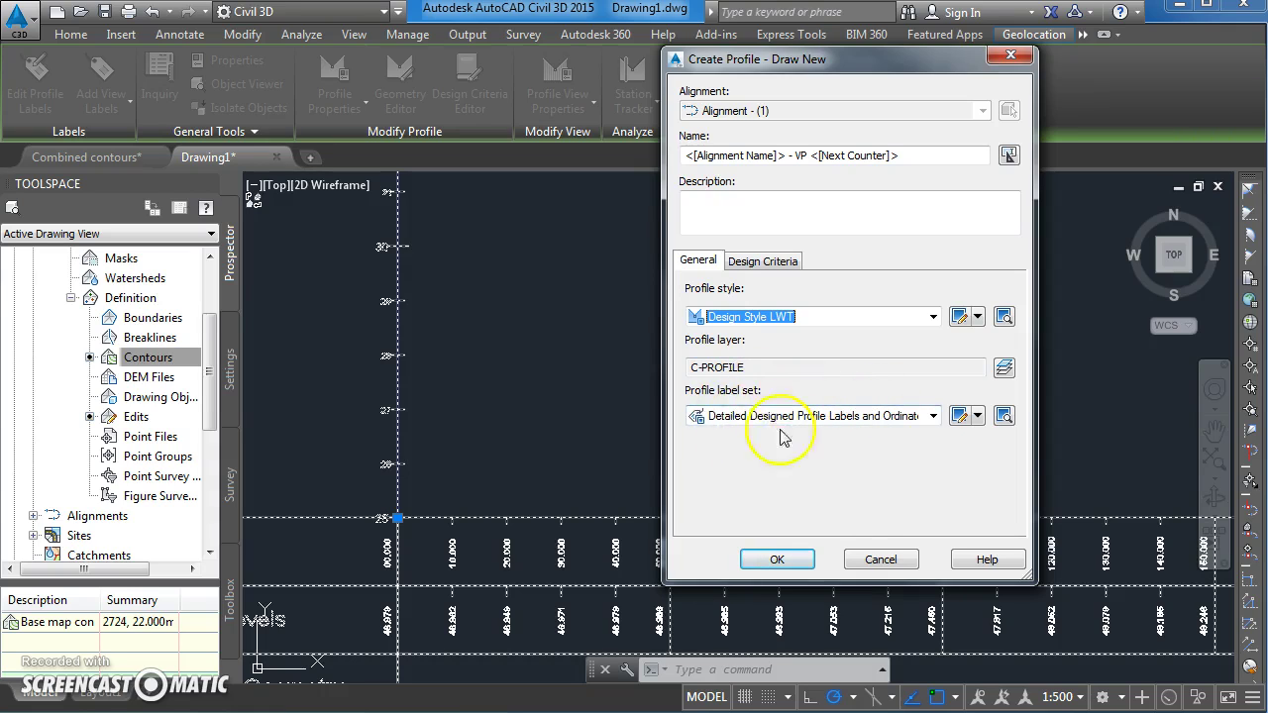
pyautogui.click(773, 262)
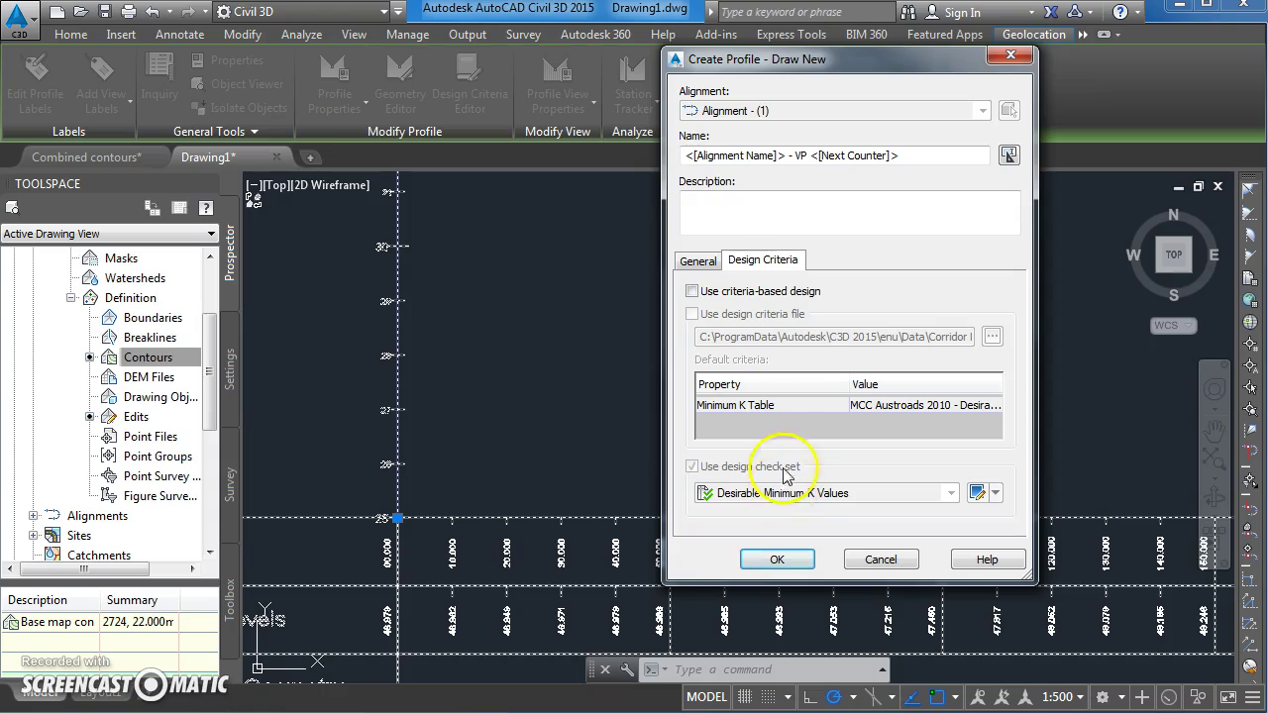
pyautogui.click(697, 262)
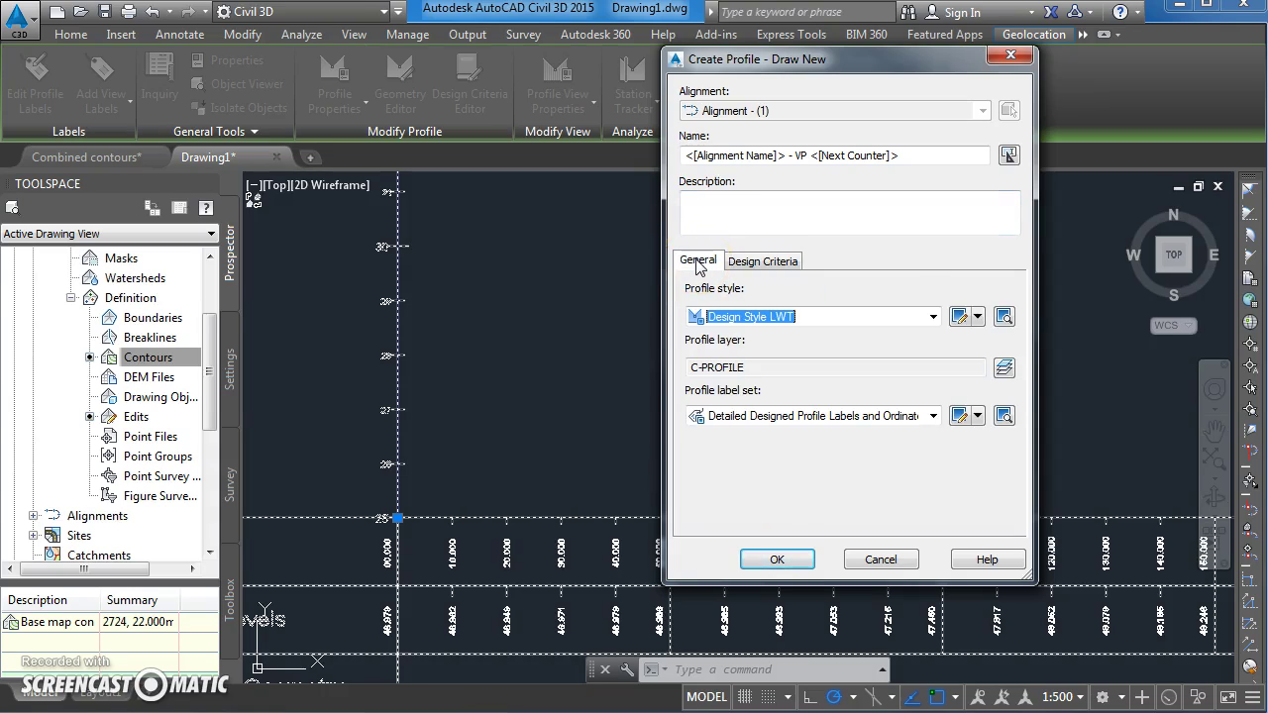
pyautogui.click(776, 561)
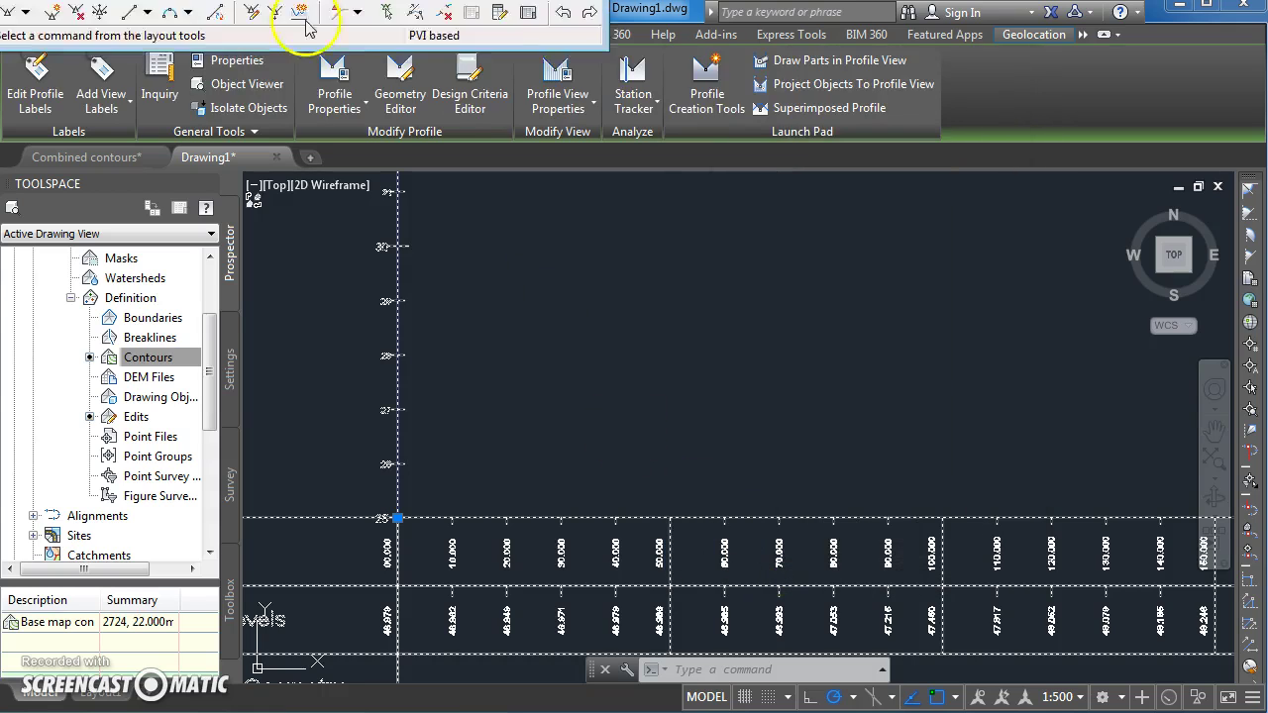
# Set the vertical curve settings to parabolic with a K value of 100 for both crest and sag curves.
pyautogui.moveTo(436, 121); pyautogui.dragTo(382, 87)
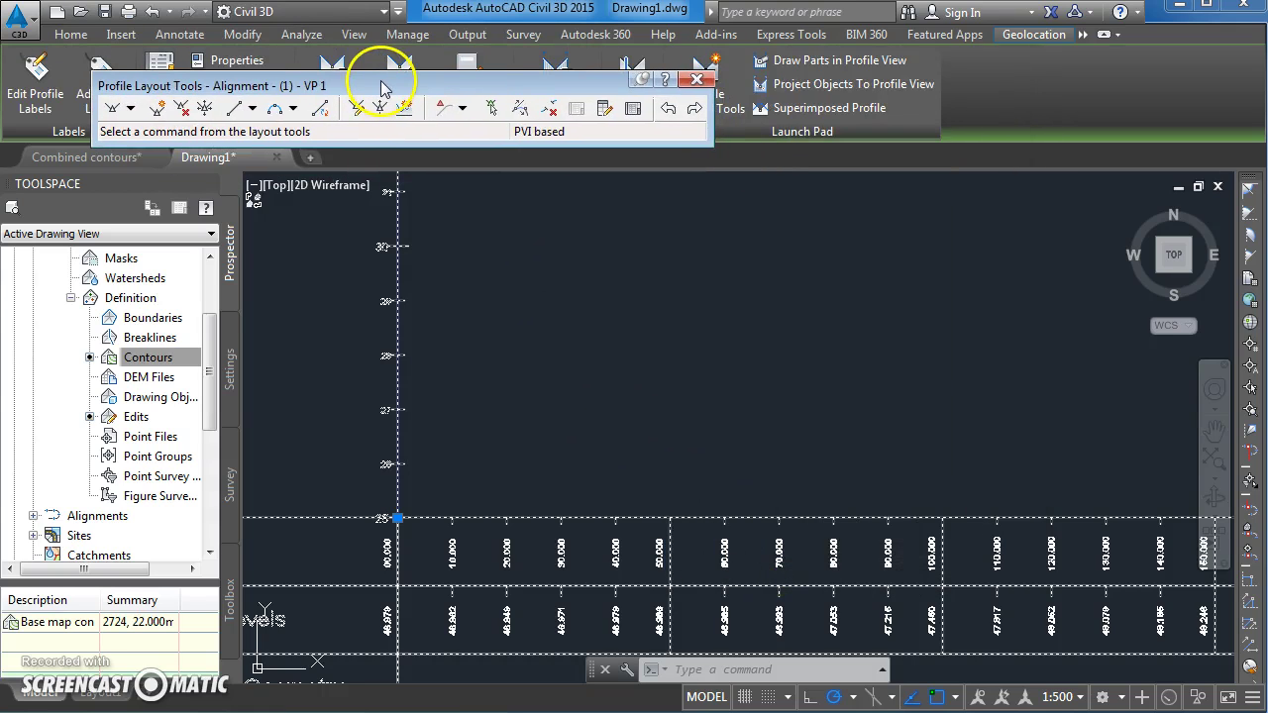
pyautogui.click(130, 109)
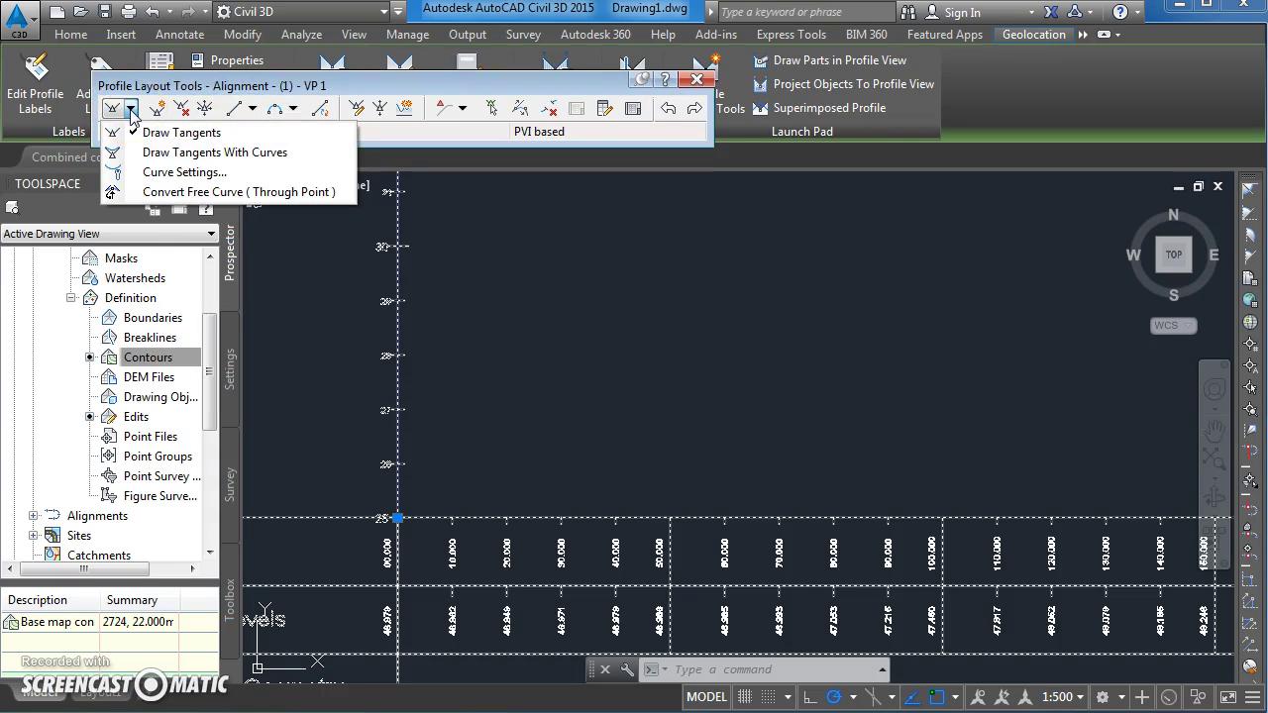
pyautogui.click(162, 174)
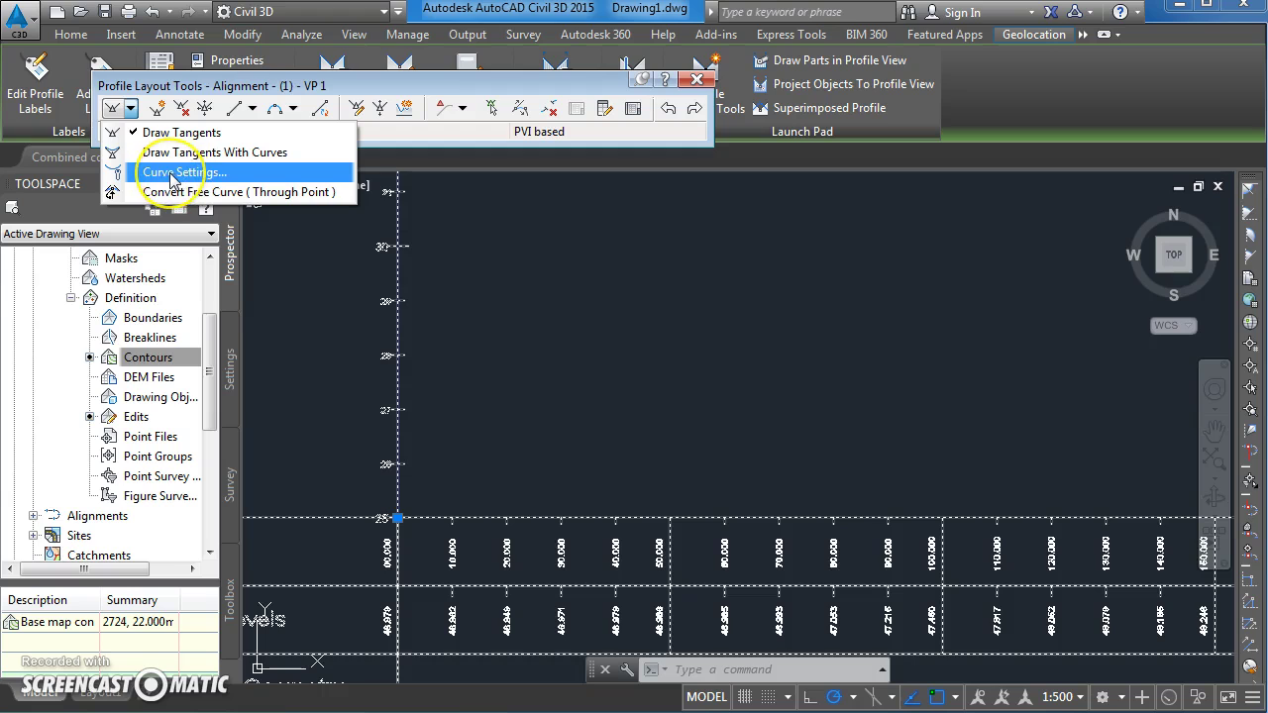
pyautogui.click(170, 174)
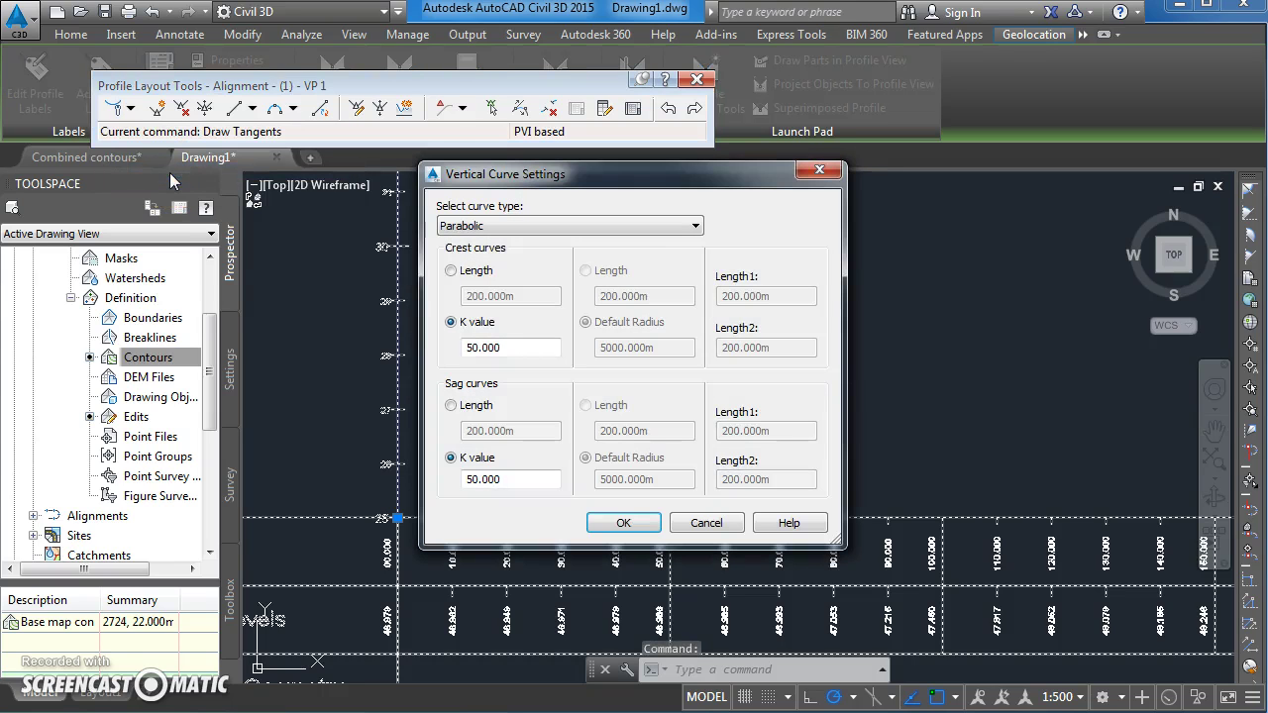
pyautogui.click(661, 227)
pyautogui.click(666, 226)
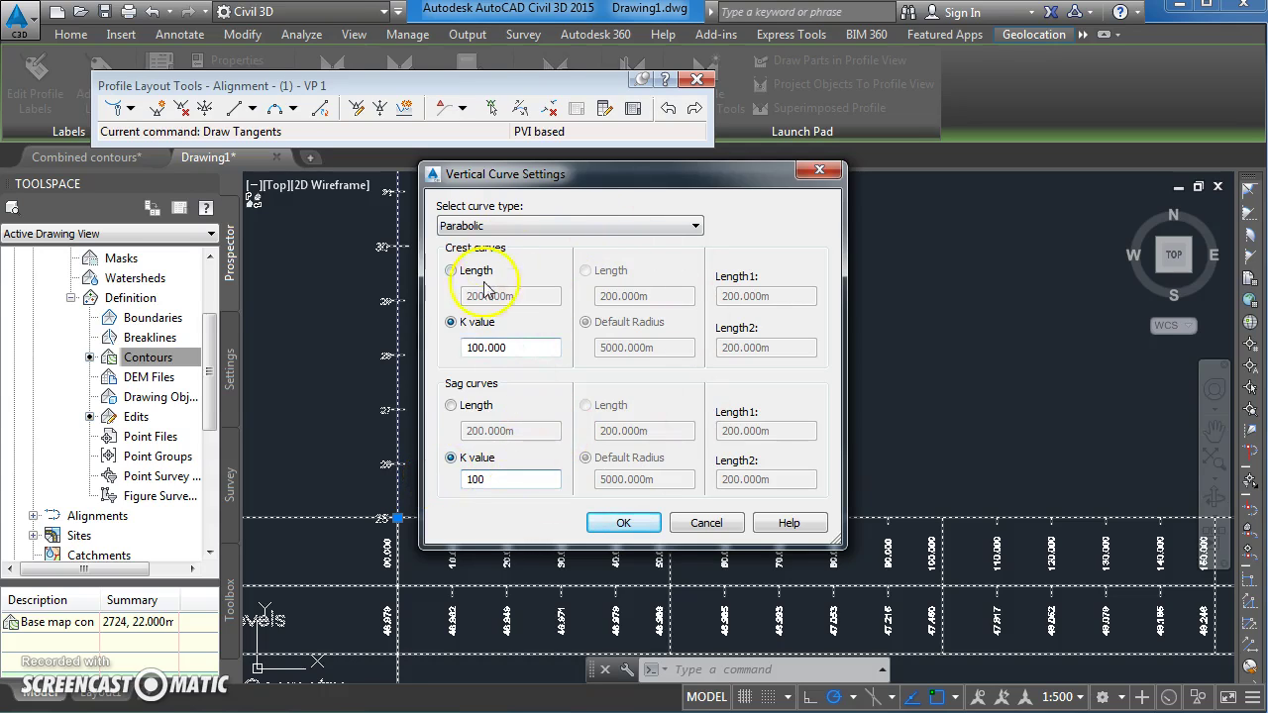
pyautogui.click(623, 523)
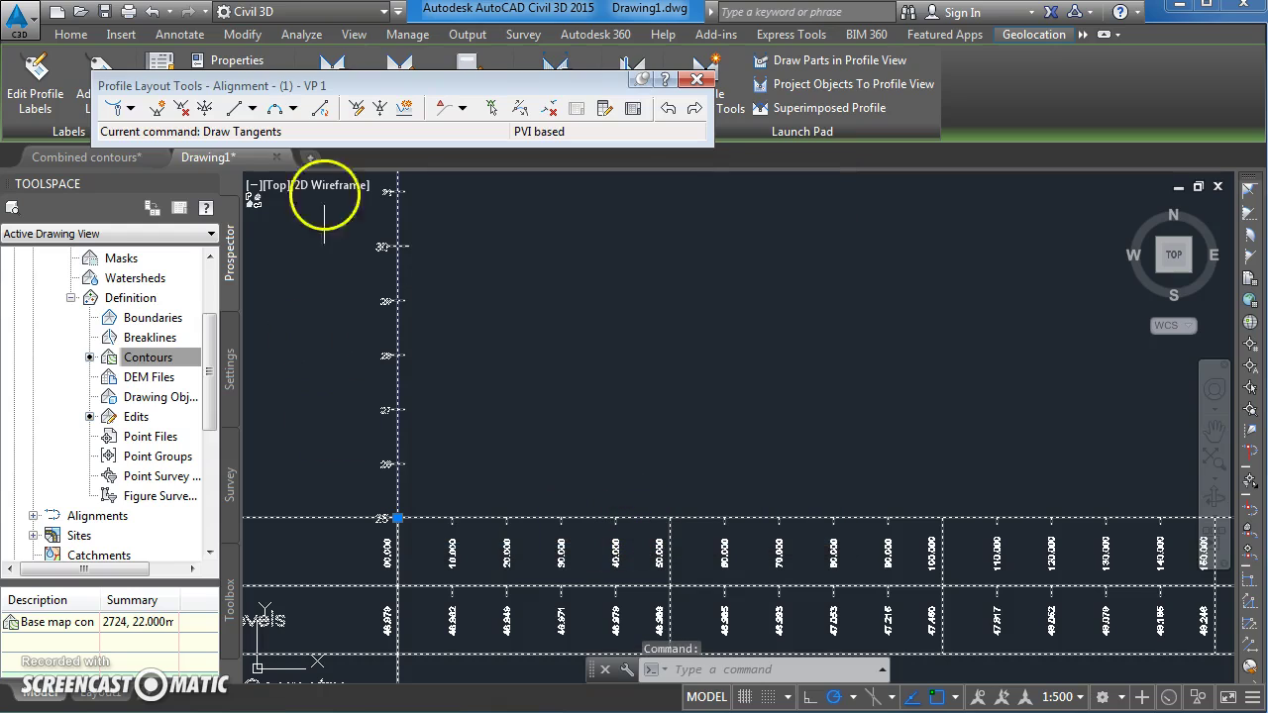
# Start drawing tangents with curves, placing the first point at the beginning of the ground line beside the elevation axis.
pyautogui.click(130, 109)
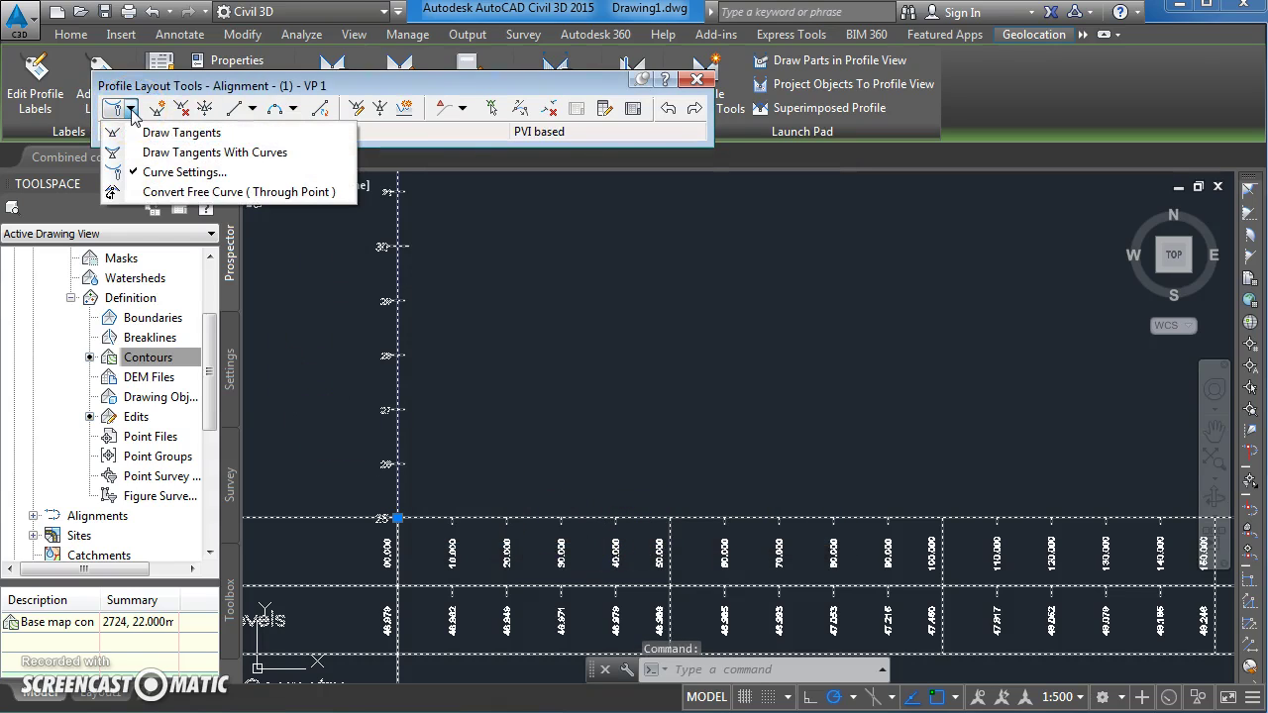
pyautogui.click(176, 155)
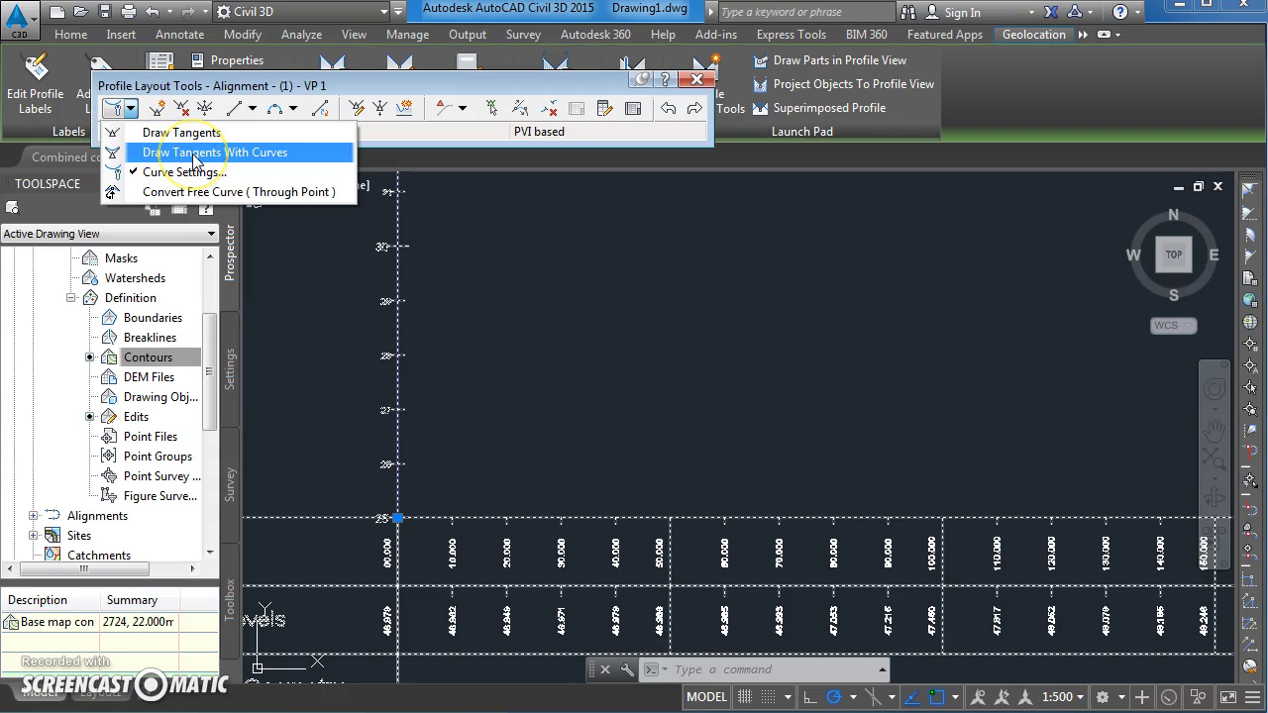
pyautogui.click(195, 155)
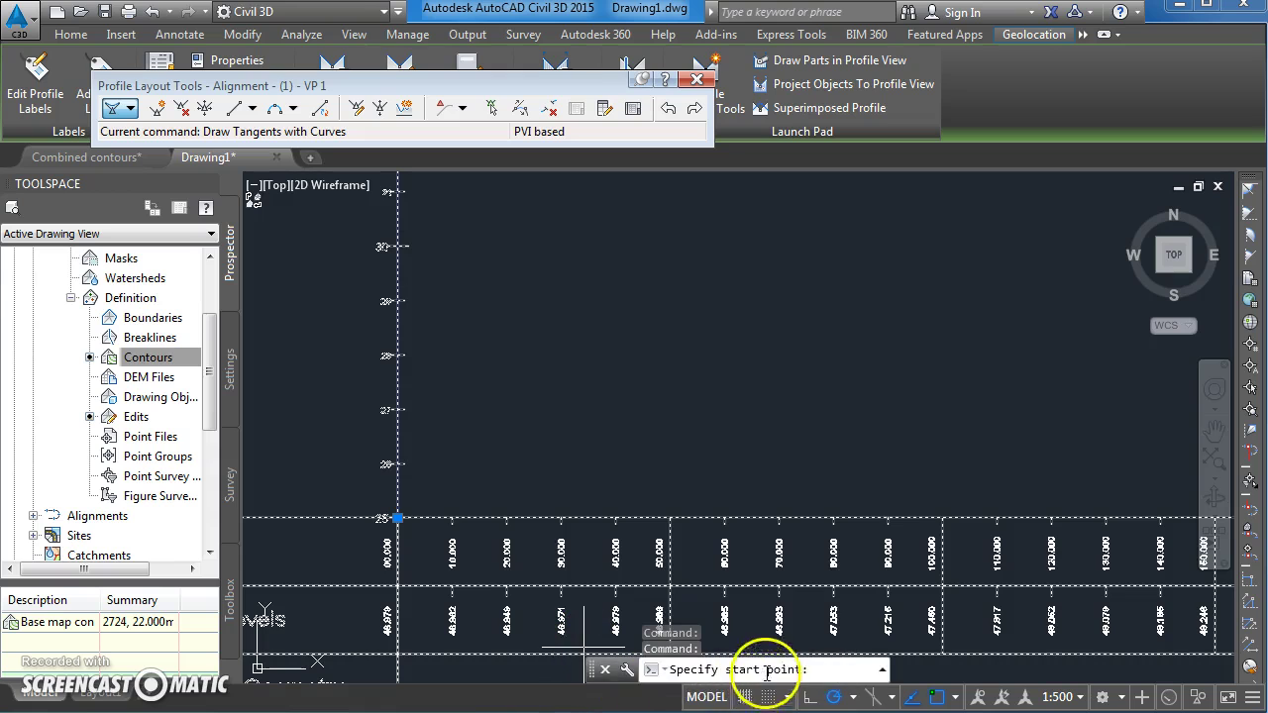
pyautogui.scroll(-4, 603, 440)
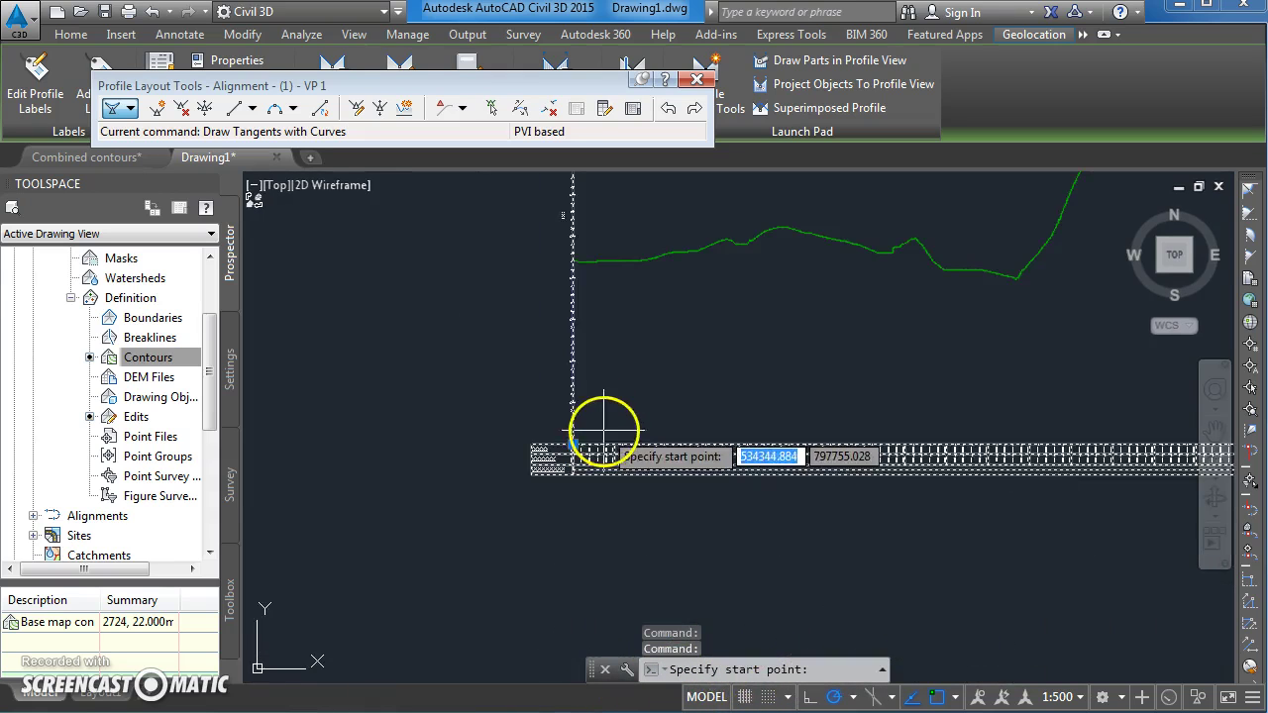
pyautogui.moveTo(595, 386); pyautogui.dragTo(507, 549, button='middle')
pyautogui.scroll(-2, 560, 492)
pyautogui.moveTo(713, 495); pyautogui.dragTo(631, 496, button='middle')
pyautogui.moveTo(552, 501); pyautogui.dragTo(640, 500, button='middle')
pyautogui.scroll(2, 567, 490)
pyautogui.scroll(1, 567, 489)
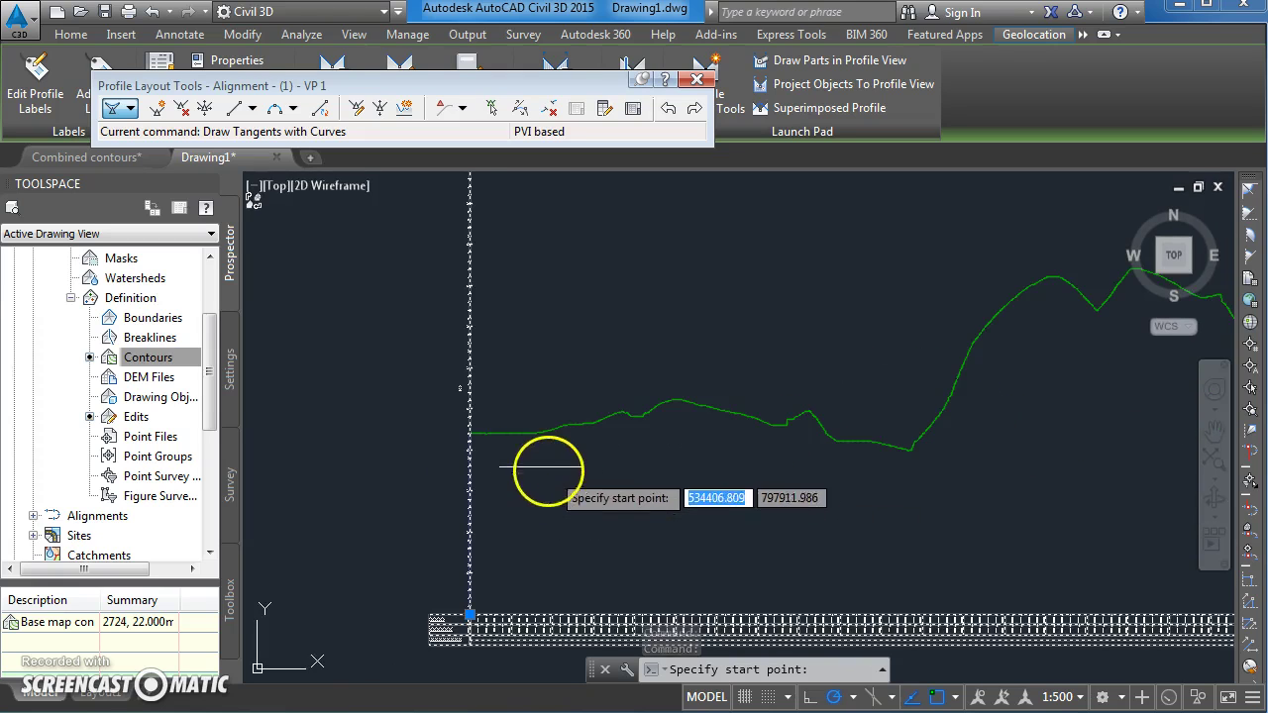
pyautogui.scroll(1, 487, 445)
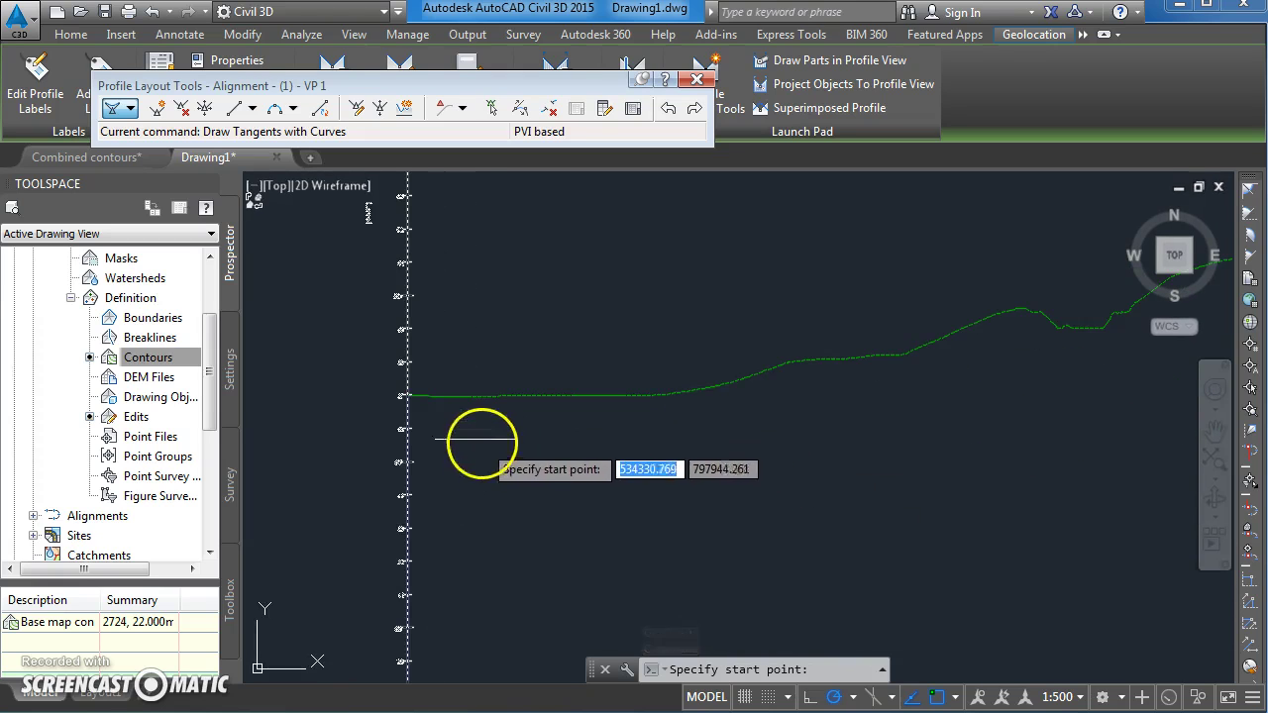
pyautogui.click(427, 402)
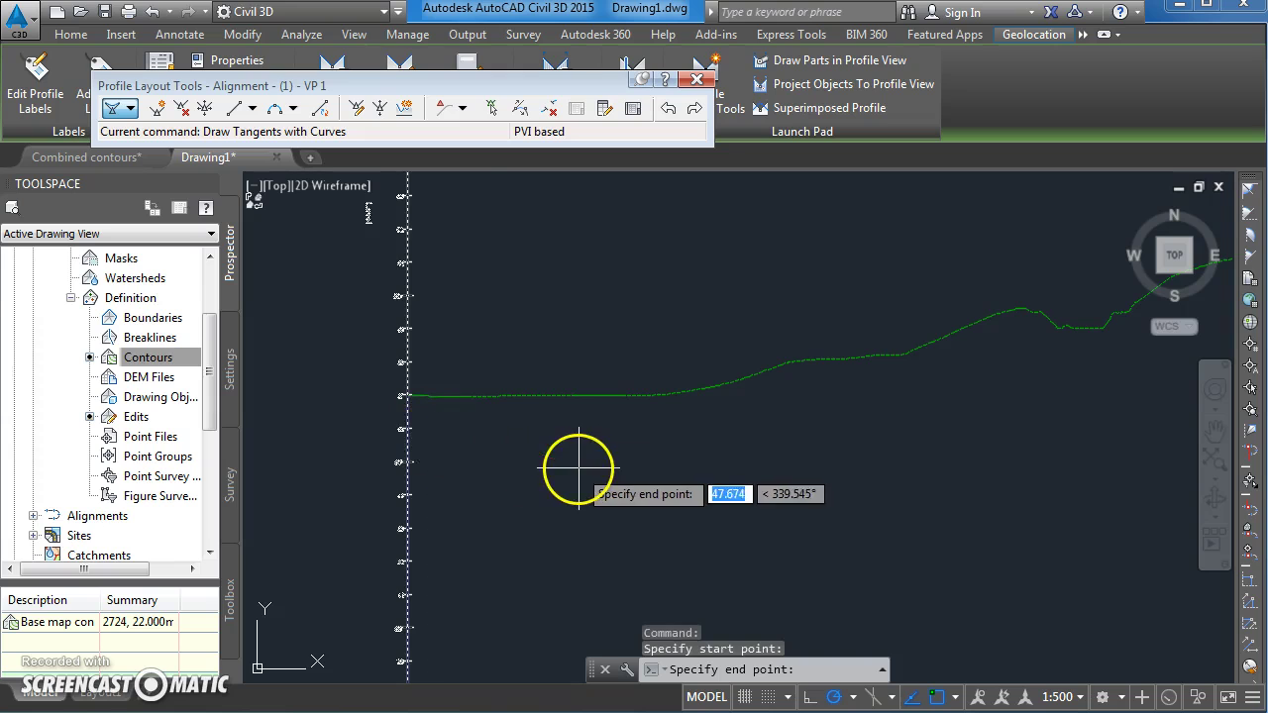
# Place two further tangent points, one high above the central dip and one down where the terrain flattens out.
pyautogui.scroll(1, 575, 466)
pyautogui.scroll(1, 583, 469)
pyautogui.scroll(-1, 616, 475)
pyautogui.moveTo(748, 479); pyautogui.dragTo(436, 441, button='middle')
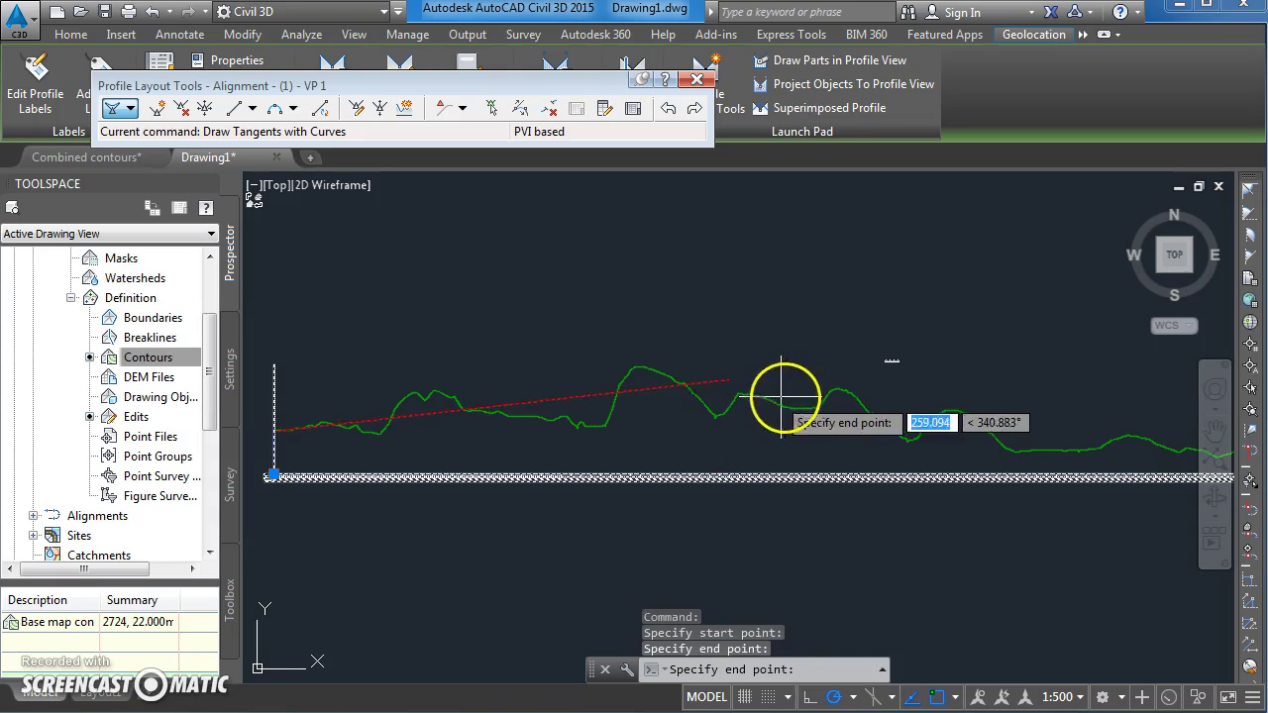
pyautogui.moveTo(926, 438); pyautogui.dragTo(683, 426, button='middle')
pyautogui.scroll(-2, 832, 432)
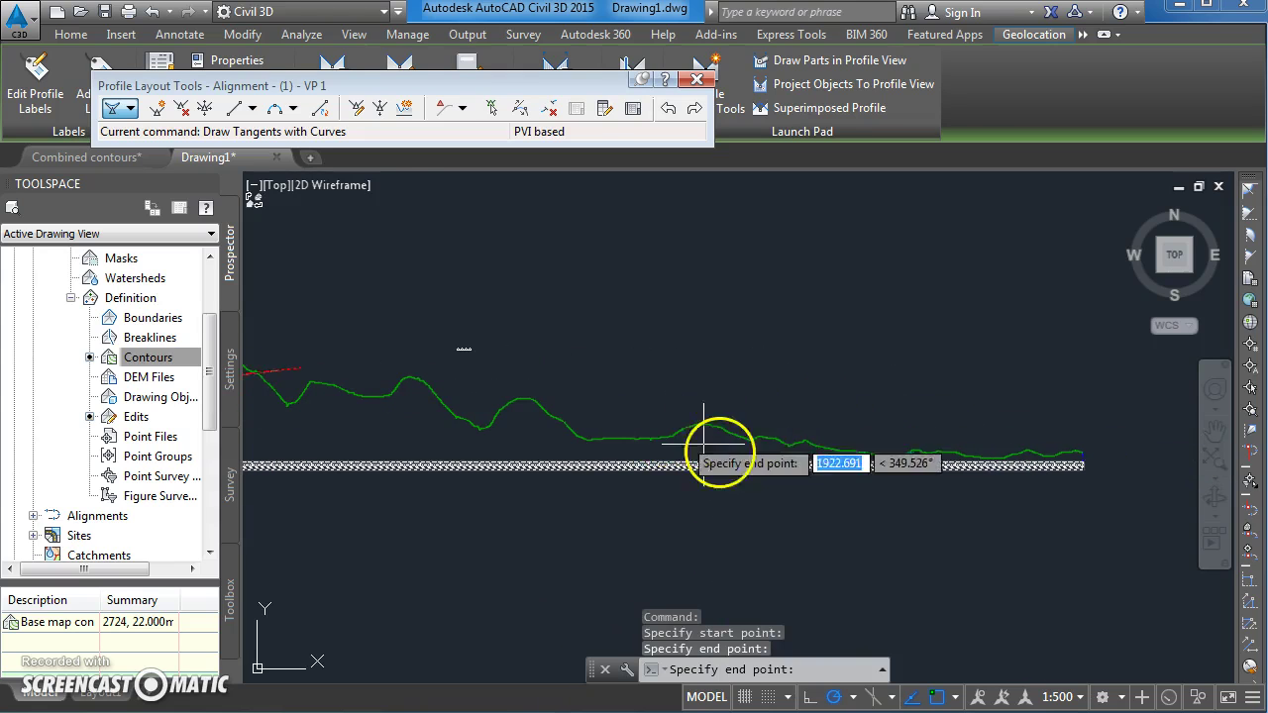
pyautogui.click(721, 446)
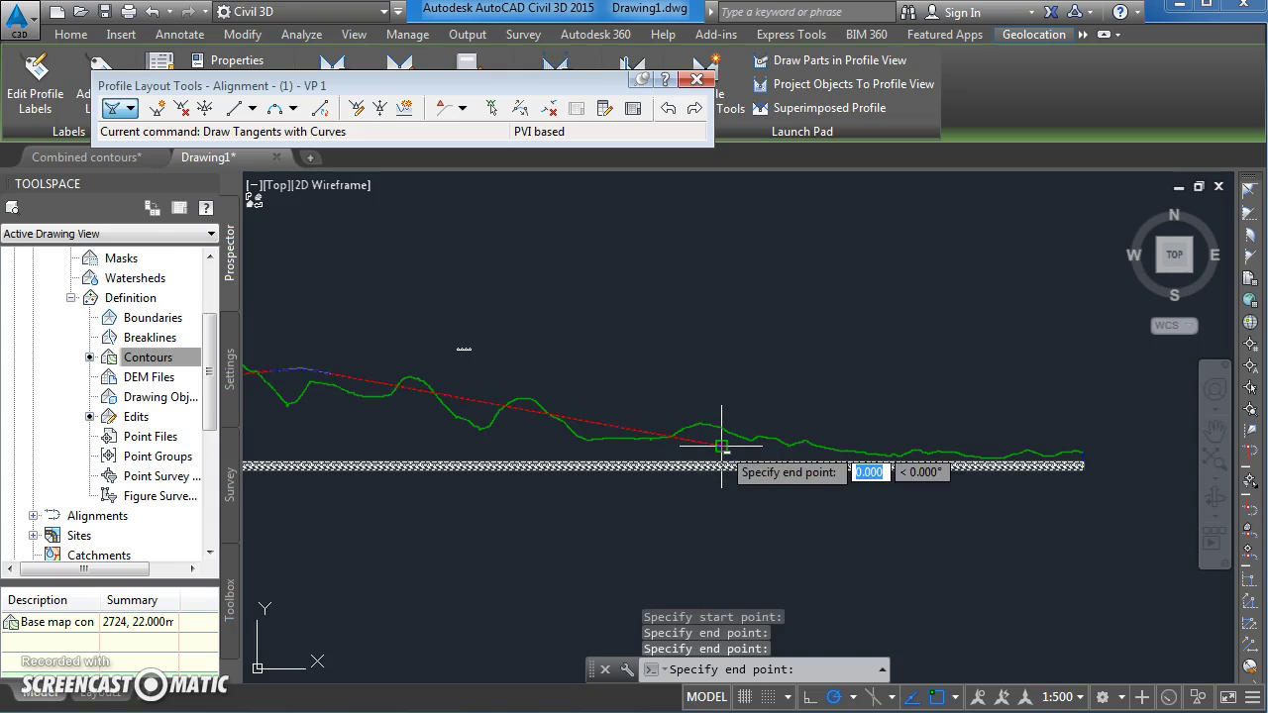
# End the design profile at the far end of the ground line, finish drawing tangents and close the profile layout tools.
pyautogui.scroll(4, 1080, 466)
pyautogui.click(1010, 400)
pyautogui.scroll(-5, 721, 439)
pyautogui.moveTo(583, 445); pyautogui.dragTo(1030, 463, button='middle')
pyautogui.moveTo(510, 459); pyautogui.dragTo(978, 490, button='middle')
pyautogui.scroll(-1, 978, 489)
pyautogui.moveTo(614, 456); pyautogui.dragTo(704, 466, button='middle')
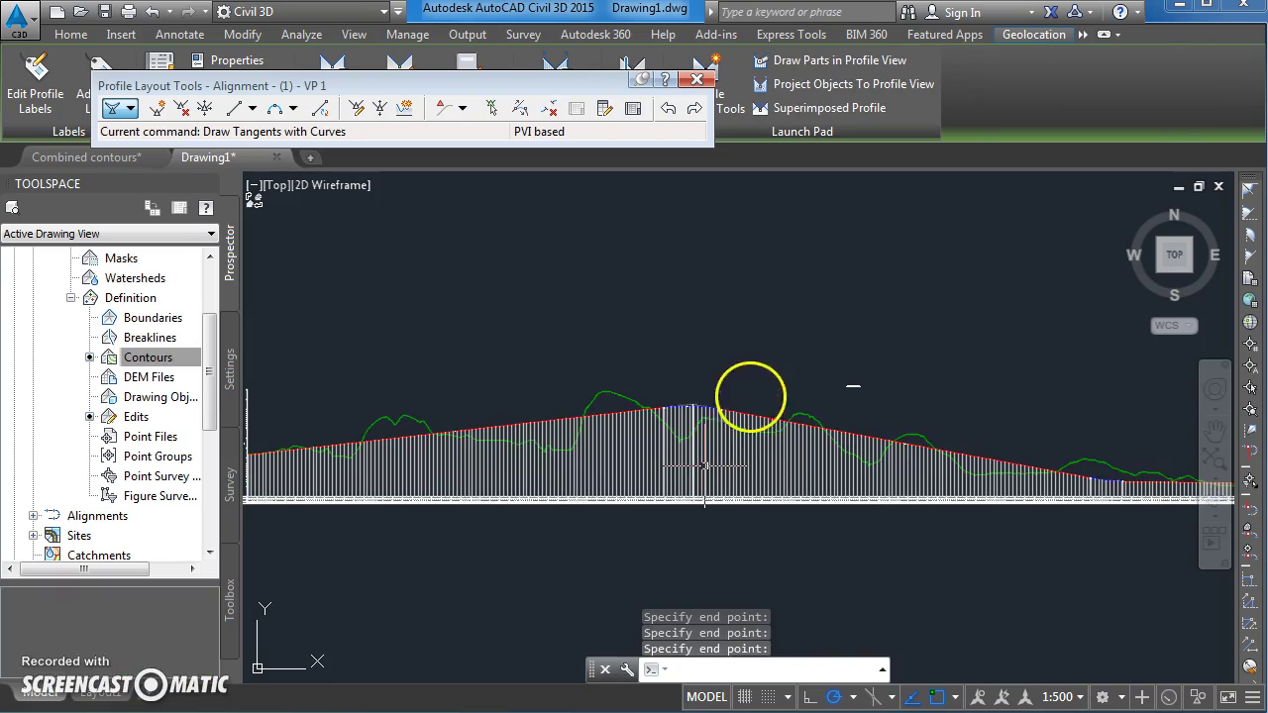
pyautogui.press('Return')
pyautogui.scroll(8, 699, 426)
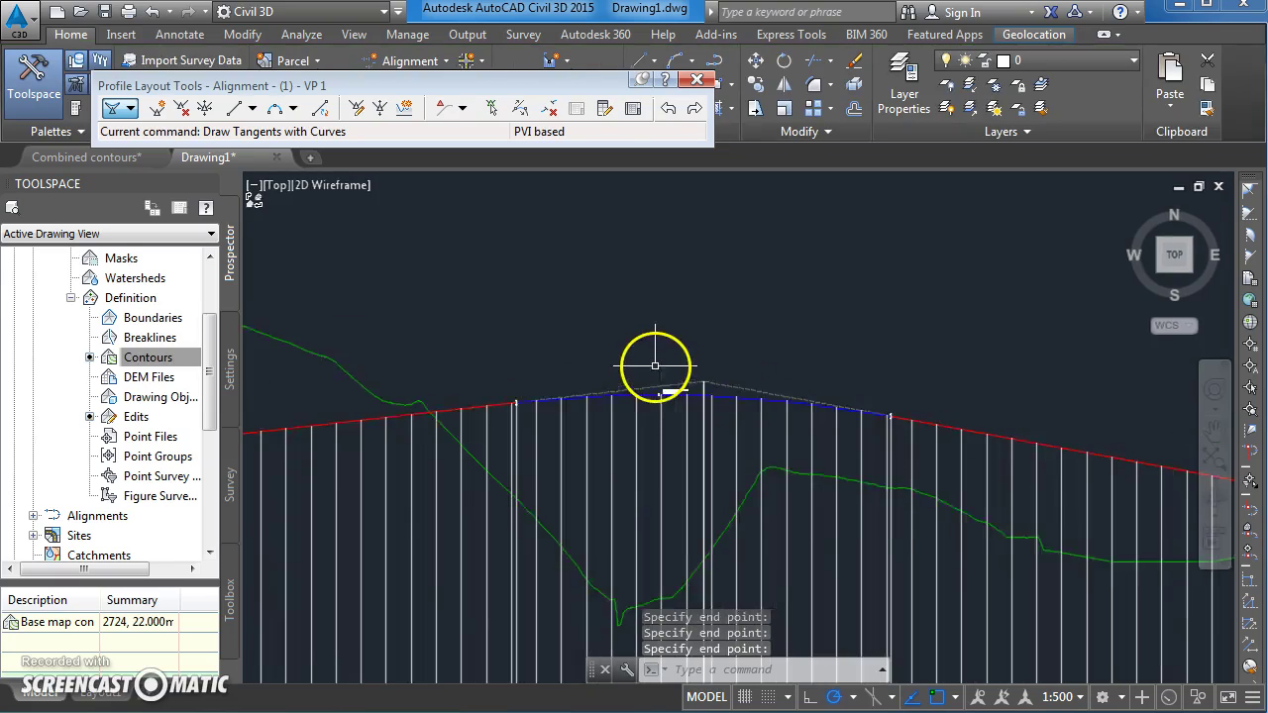
pyautogui.scroll(5, 704, 457)
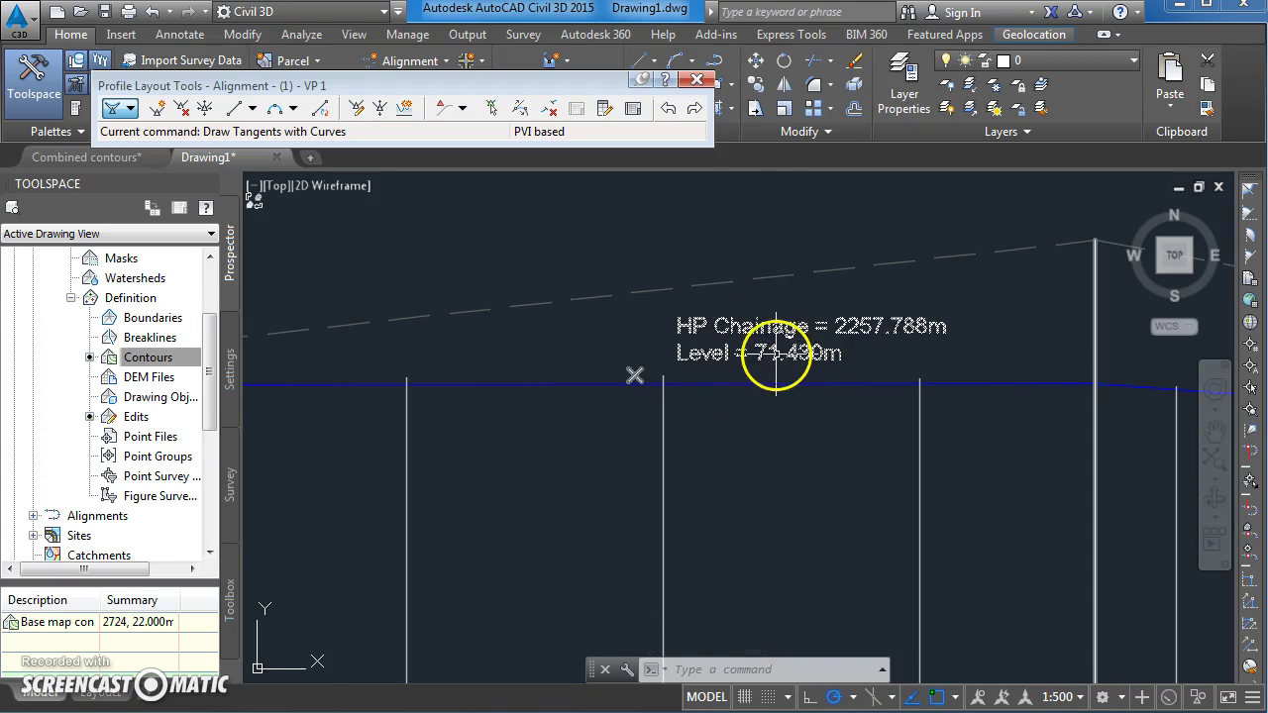
pyautogui.click(696, 79)
# Examine the crest curve of the design profile and the chainage and level label at its high point.
pyautogui.scroll(-5, 750, 405)
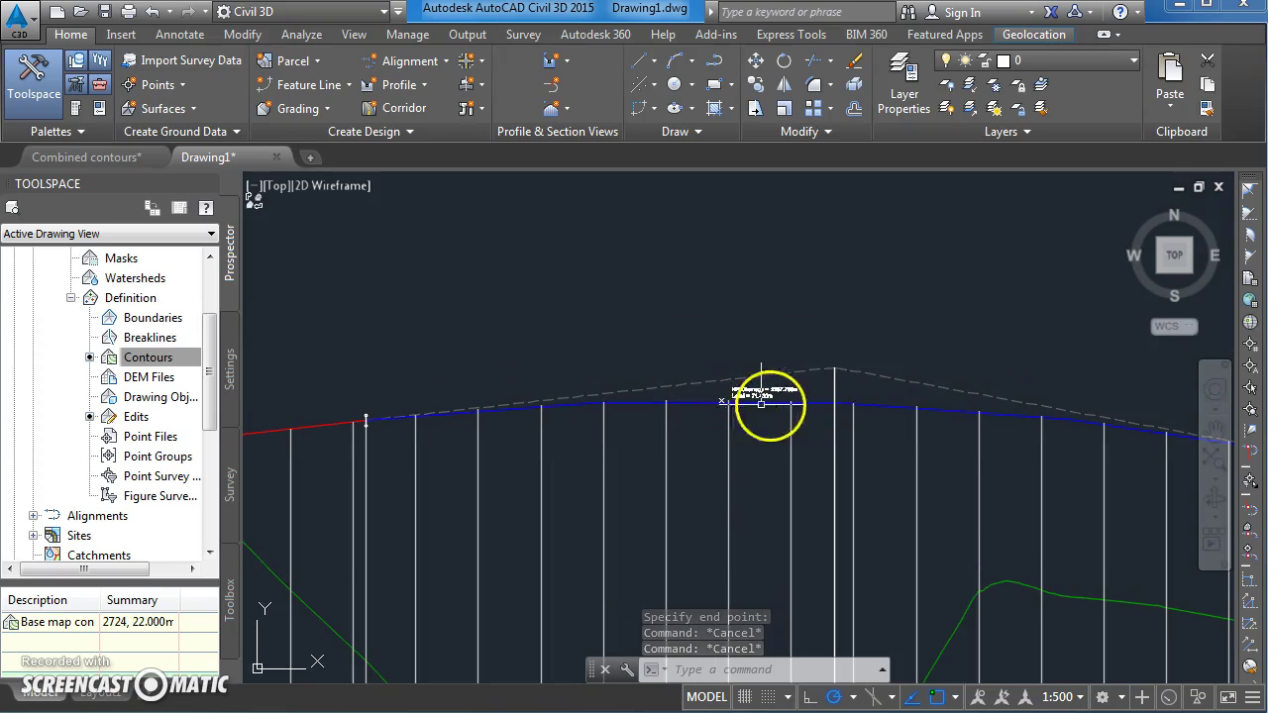
pyautogui.moveTo(387, 409); pyautogui.dragTo(445, 405, button='middle')
pyautogui.scroll(2, 714, 405)
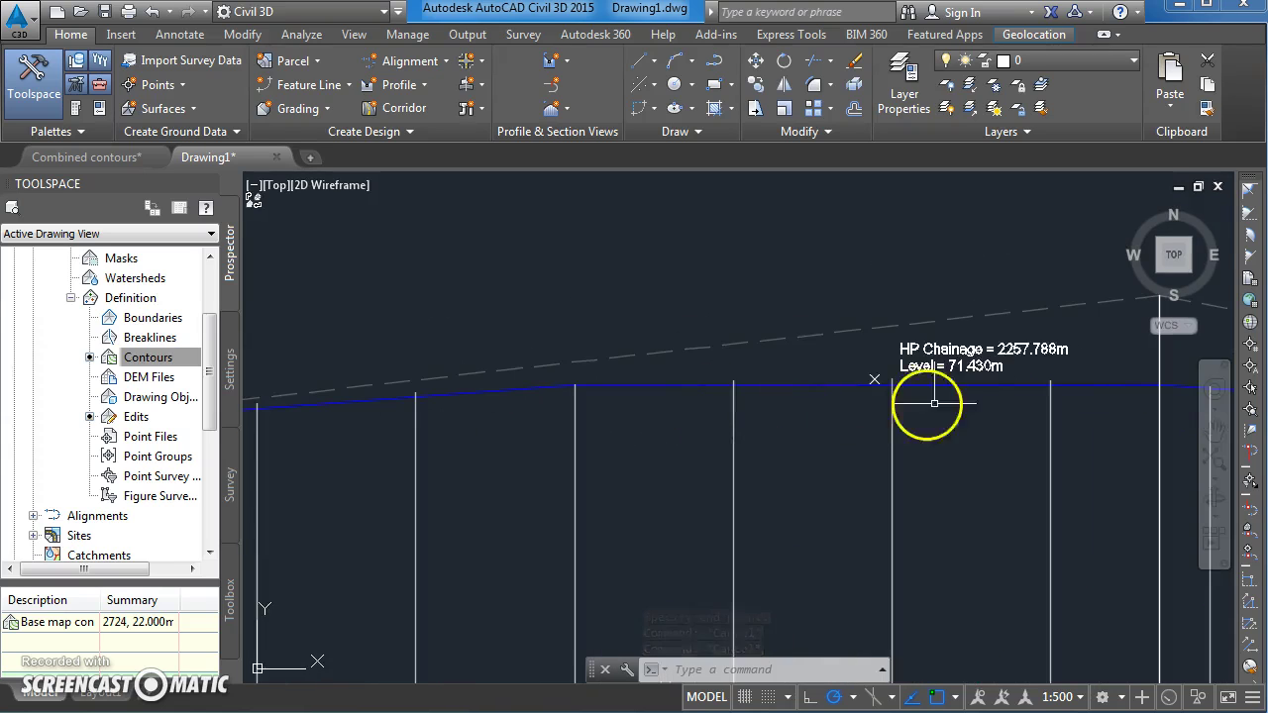
pyautogui.moveTo(946, 405); pyautogui.dragTo(651, 405, button='middle')
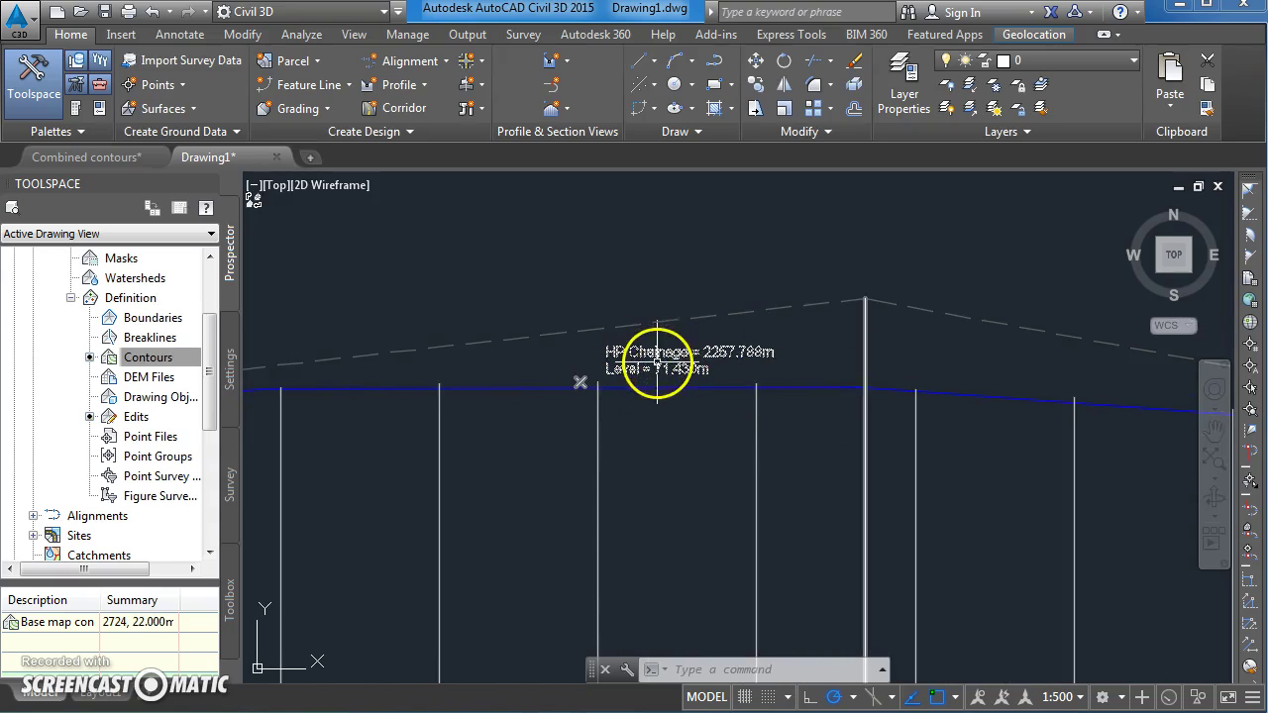
pyautogui.scroll(-6, 640, 386)
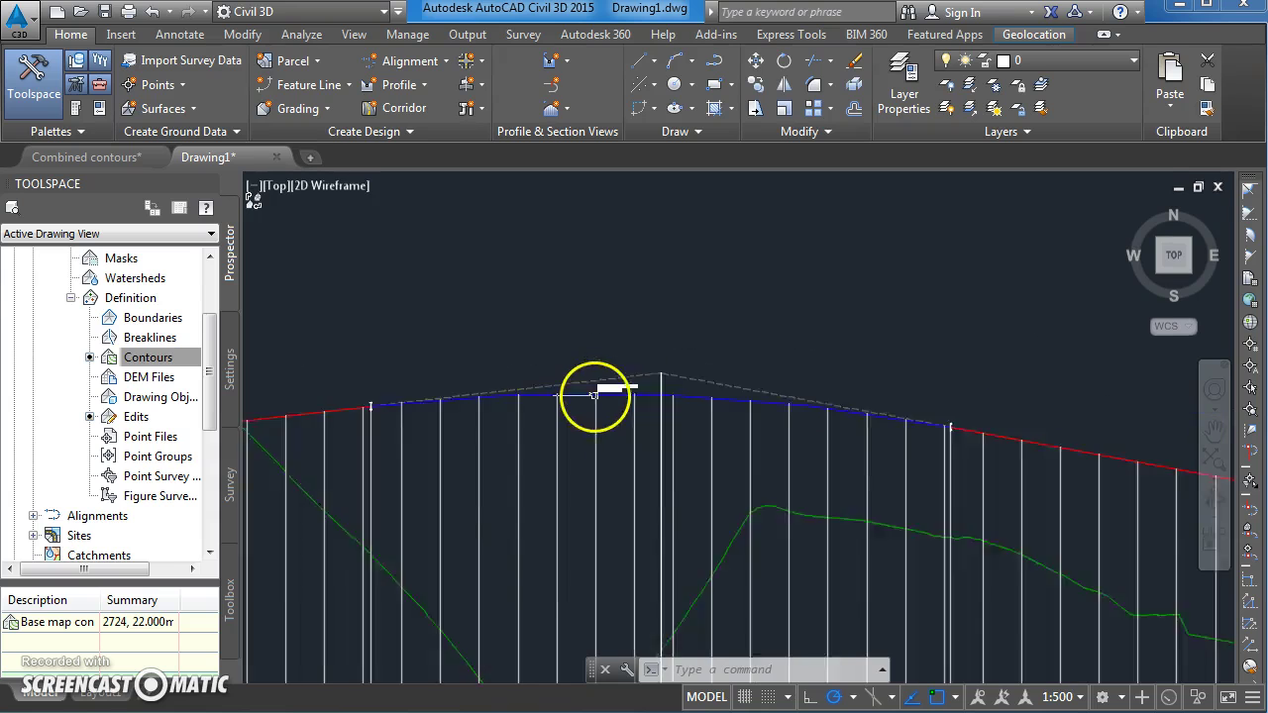
# Examine the chainage, existing levels and horizontal geometry bands at the start of the profile view, and follow the design profile to its sag curve.
pyautogui.moveTo(584, 425); pyautogui.dragTo(1001, 414, button='middle')
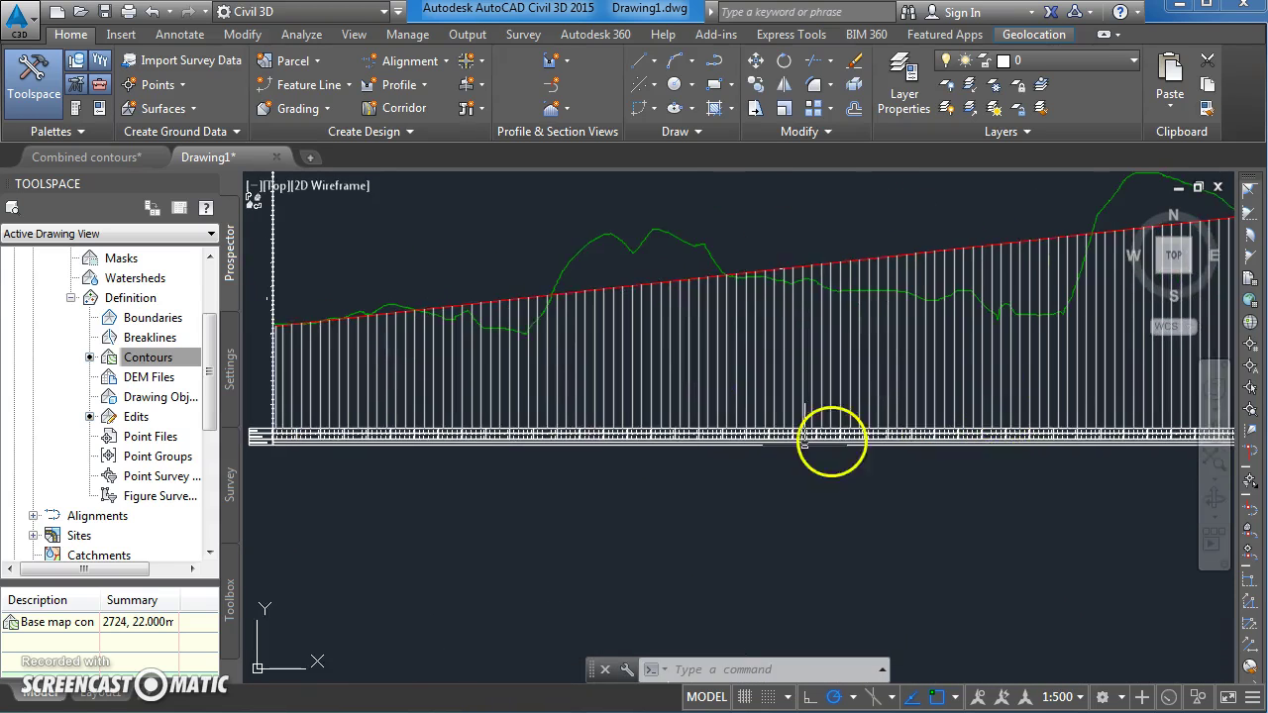
pyautogui.moveTo(470, 453); pyautogui.dragTo(697, 456, button='middle')
pyautogui.scroll(4, 505, 439)
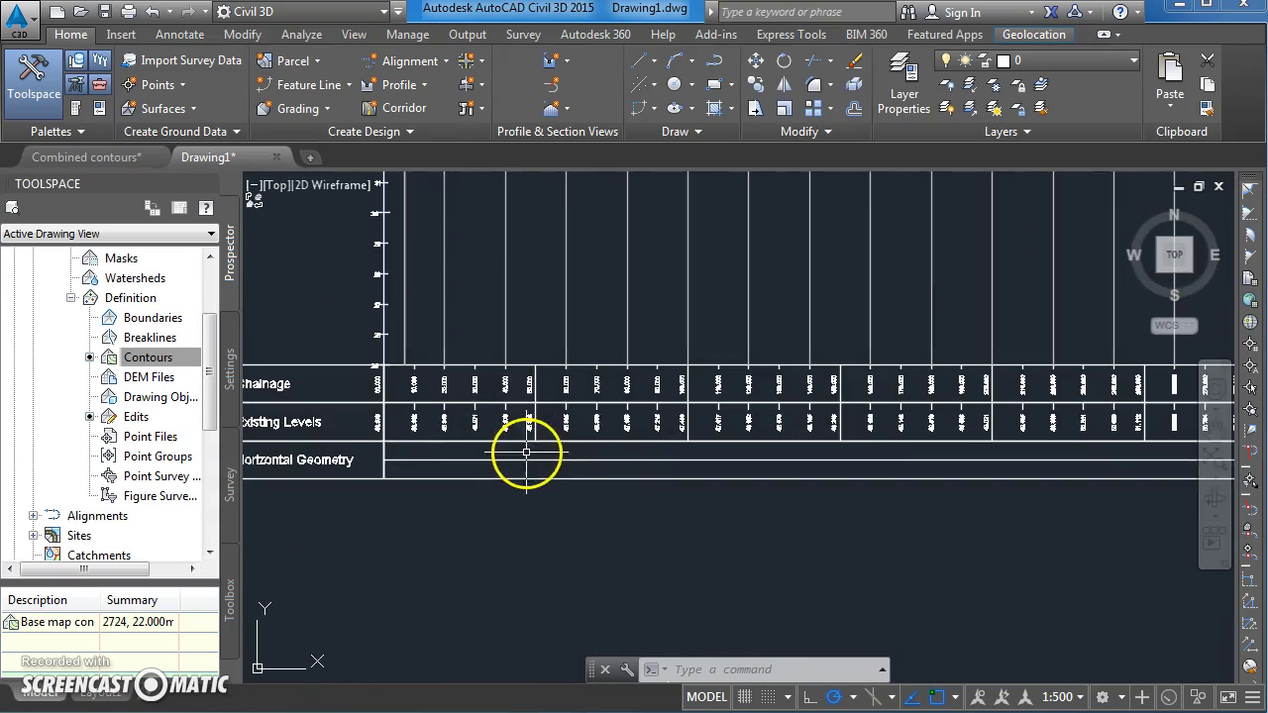
pyautogui.moveTo(381, 481); pyautogui.dragTo(512, 469, button='middle')
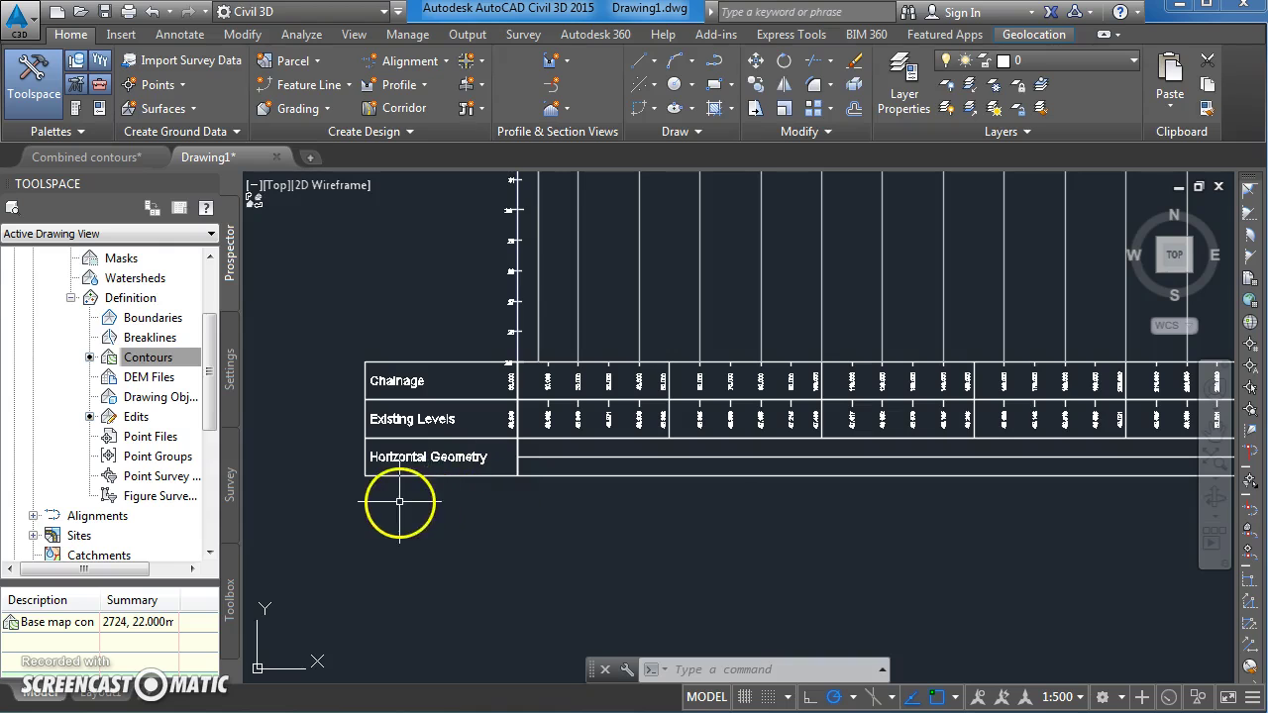
pyautogui.scroll(-4, 765, 499)
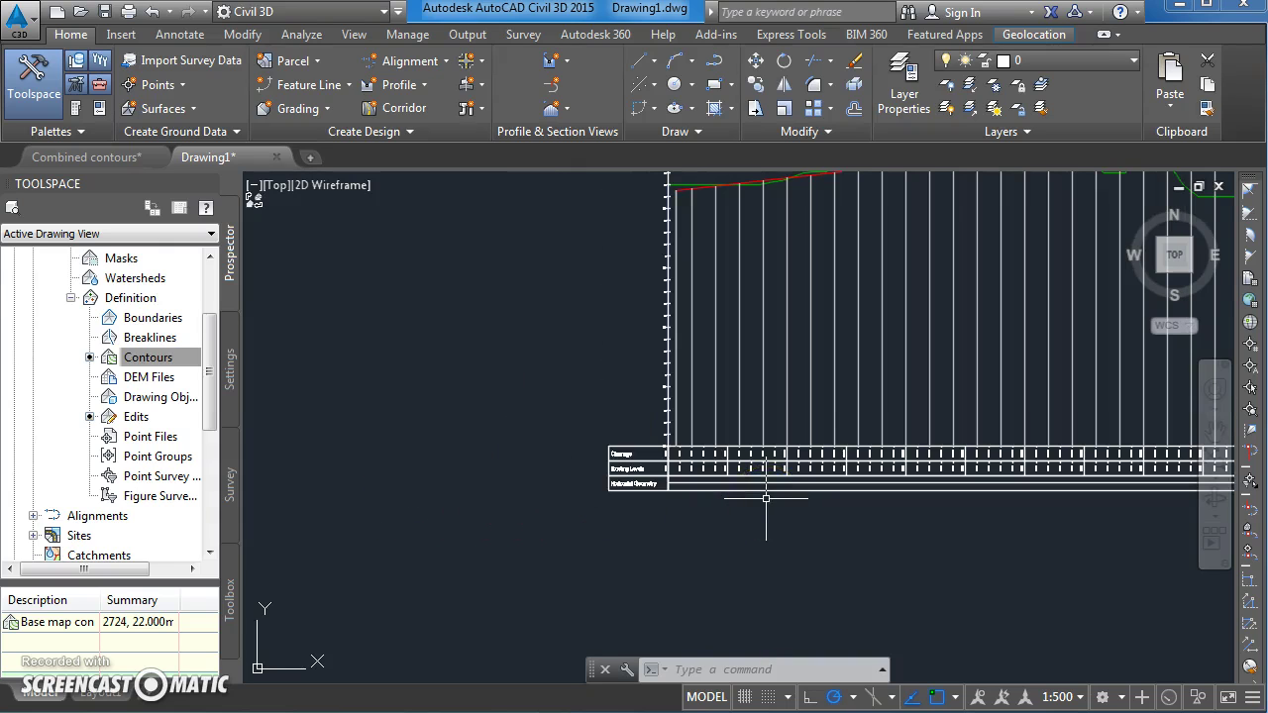
pyautogui.moveTo(803, 380); pyautogui.dragTo(615, 487, button='middle')
pyautogui.scroll(-1, 614, 486)
pyautogui.moveTo(954, 486); pyautogui.dragTo(669, 484, button='middle')
pyautogui.scroll(-1, 669, 483)
pyautogui.scroll(-1, 747, 481)
pyautogui.moveTo(1002, 476); pyautogui.dragTo(637, 494, button='middle')
pyautogui.moveTo(953, 443); pyautogui.dragTo(637, 459, button='middle')
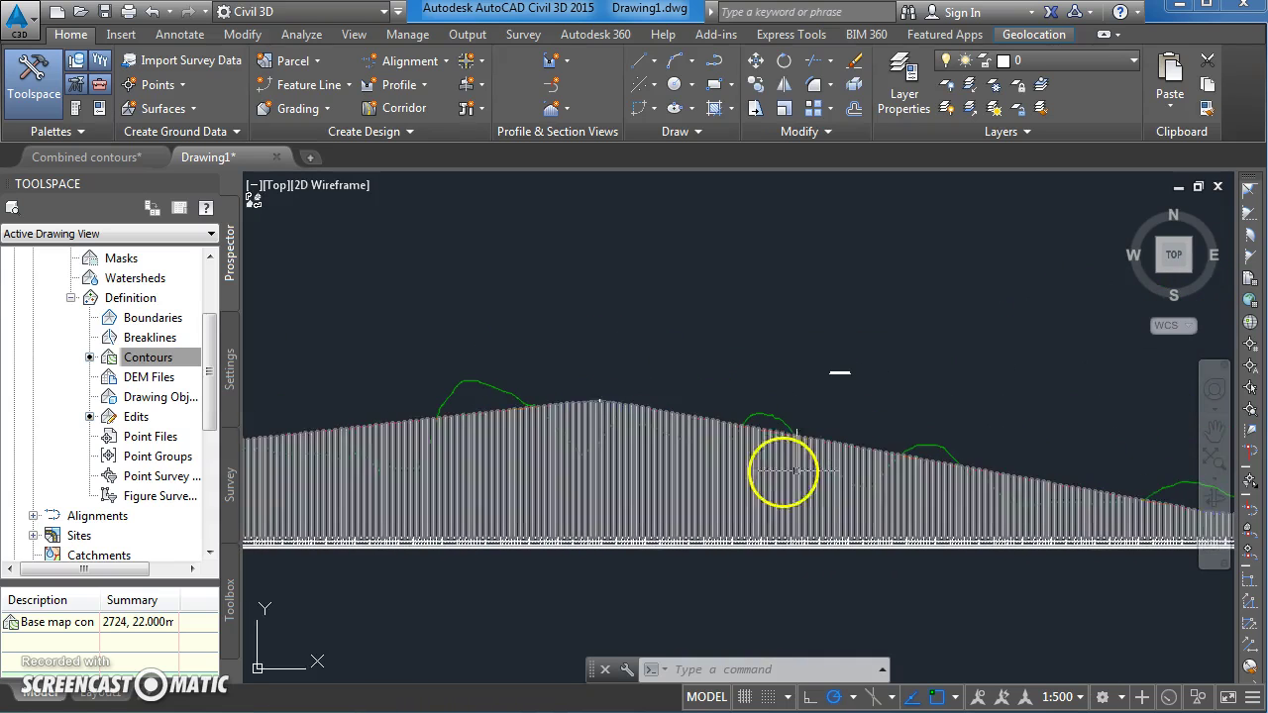
pyautogui.moveTo(800, 467); pyautogui.dragTo(521, 478, button='middle')
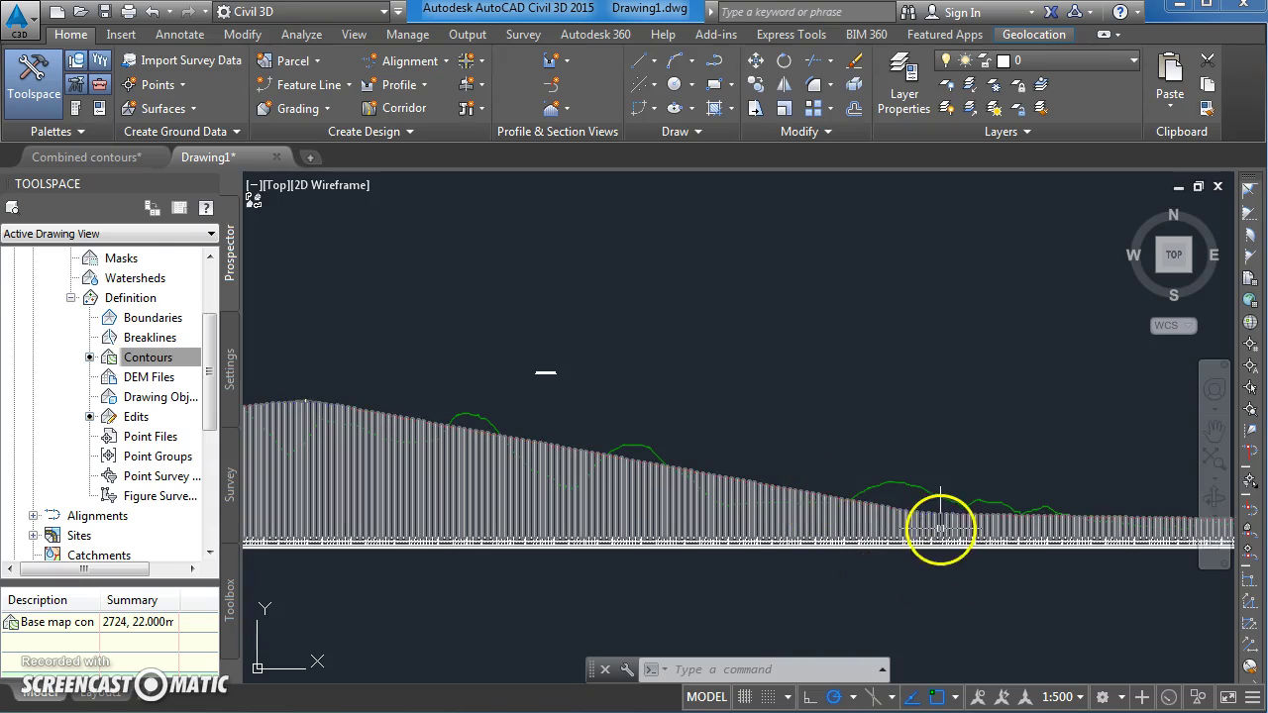
# Move the sag curve's intersection point back towards the crest, placing it low in the dip before the last wide ground hump.
pyautogui.scroll(2, 942, 526)
pyautogui.scroll(2, 872, 515)
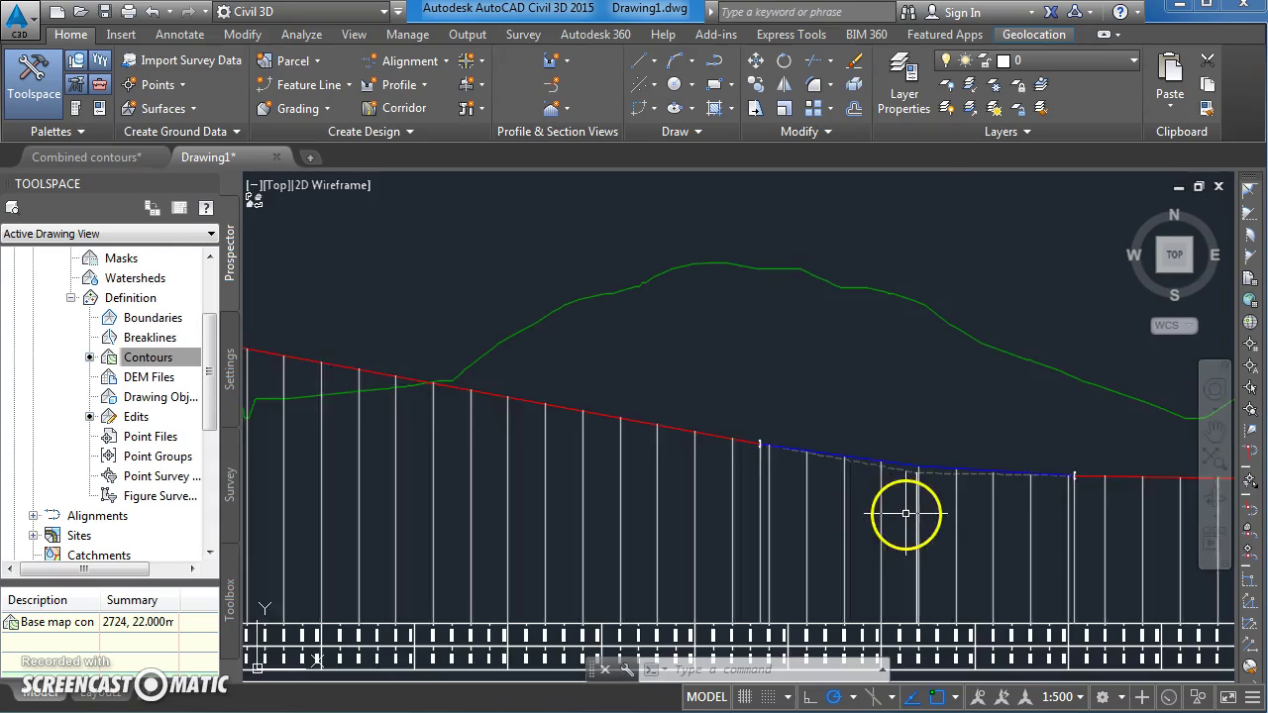
pyautogui.scroll(1, 905, 512)
pyautogui.scroll(1, 872, 455)
pyautogui.scroll(1, 792, 466)
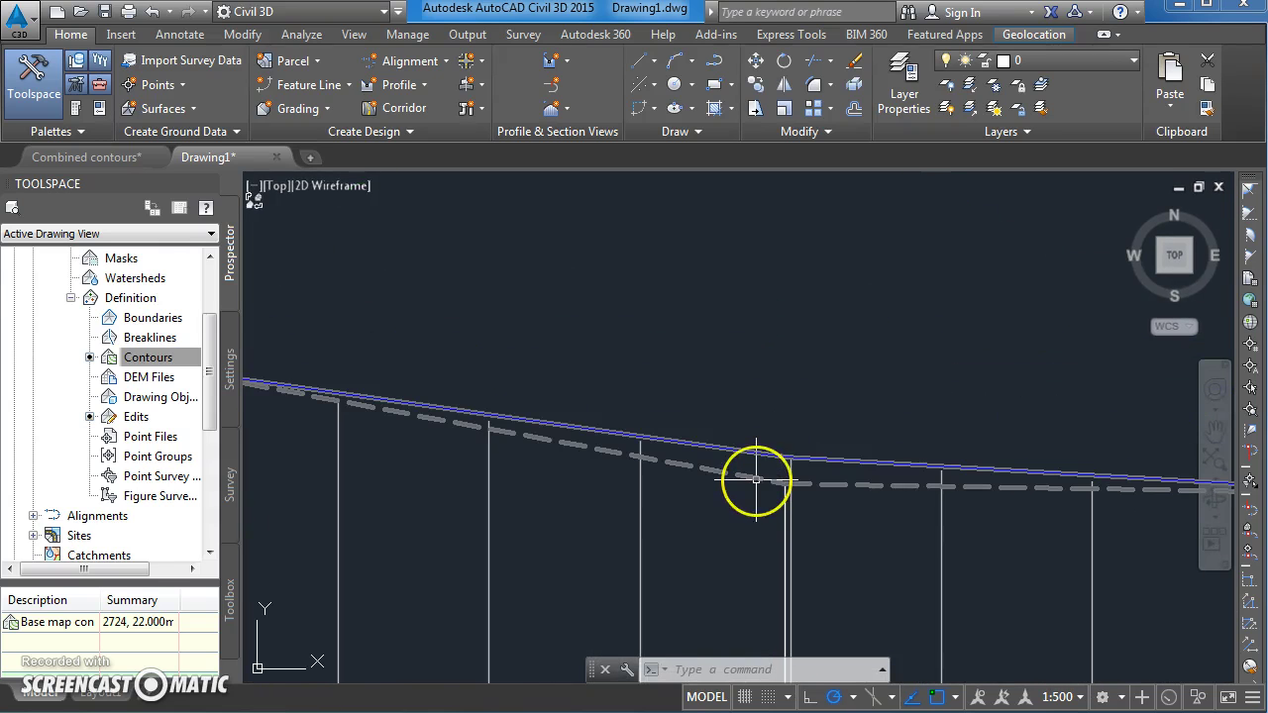
pyautogui.moveTo(755, 480)
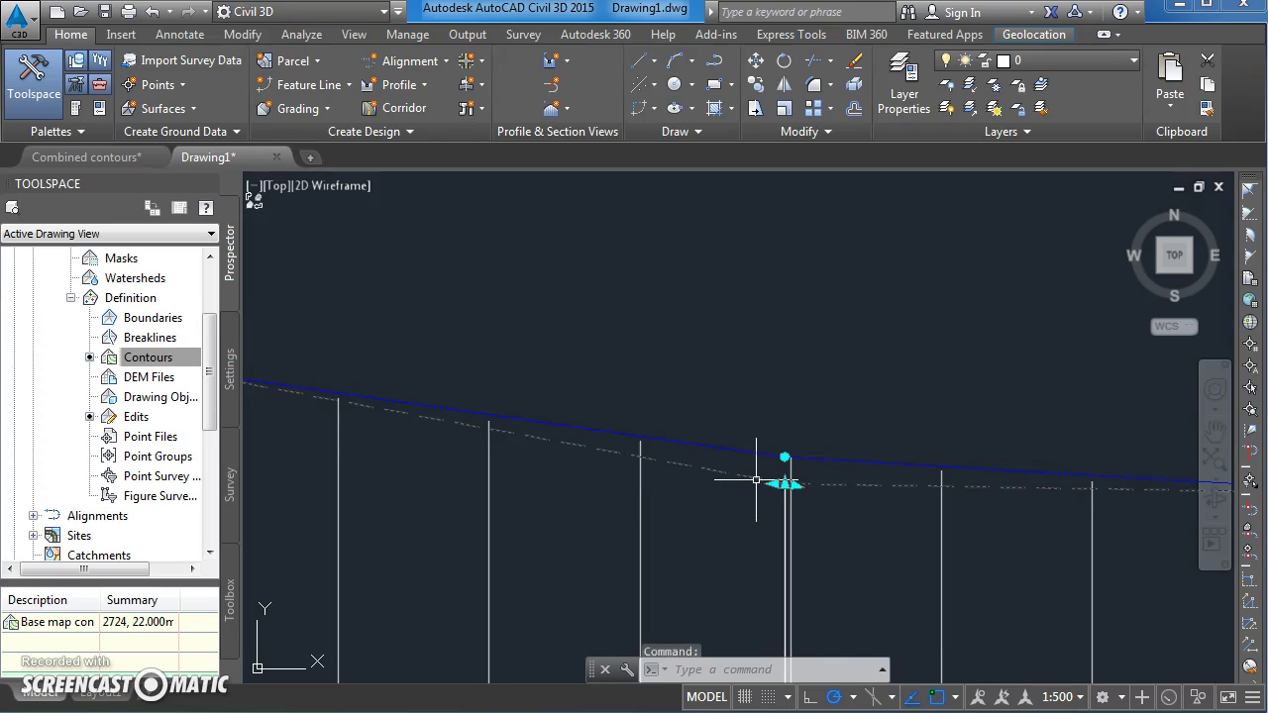
pyautogui.scroll(-4, 790, 461)
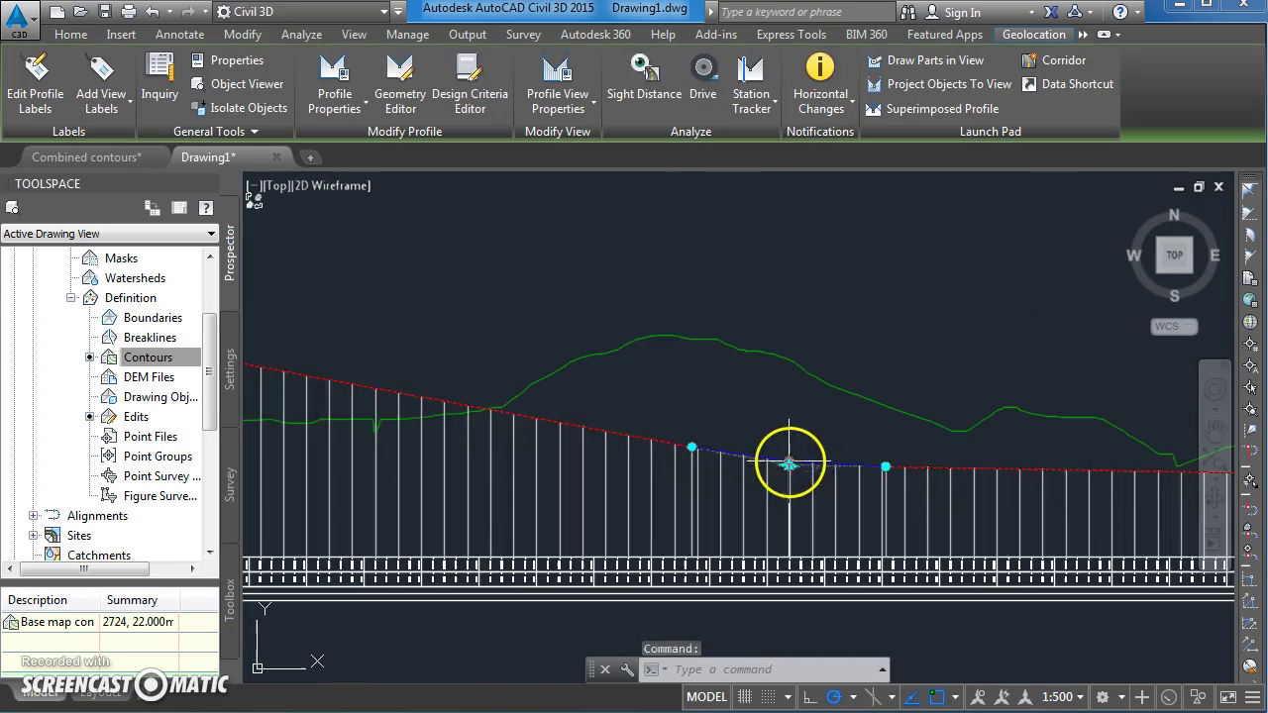
pyautogui.scroll(5, 787, 461)
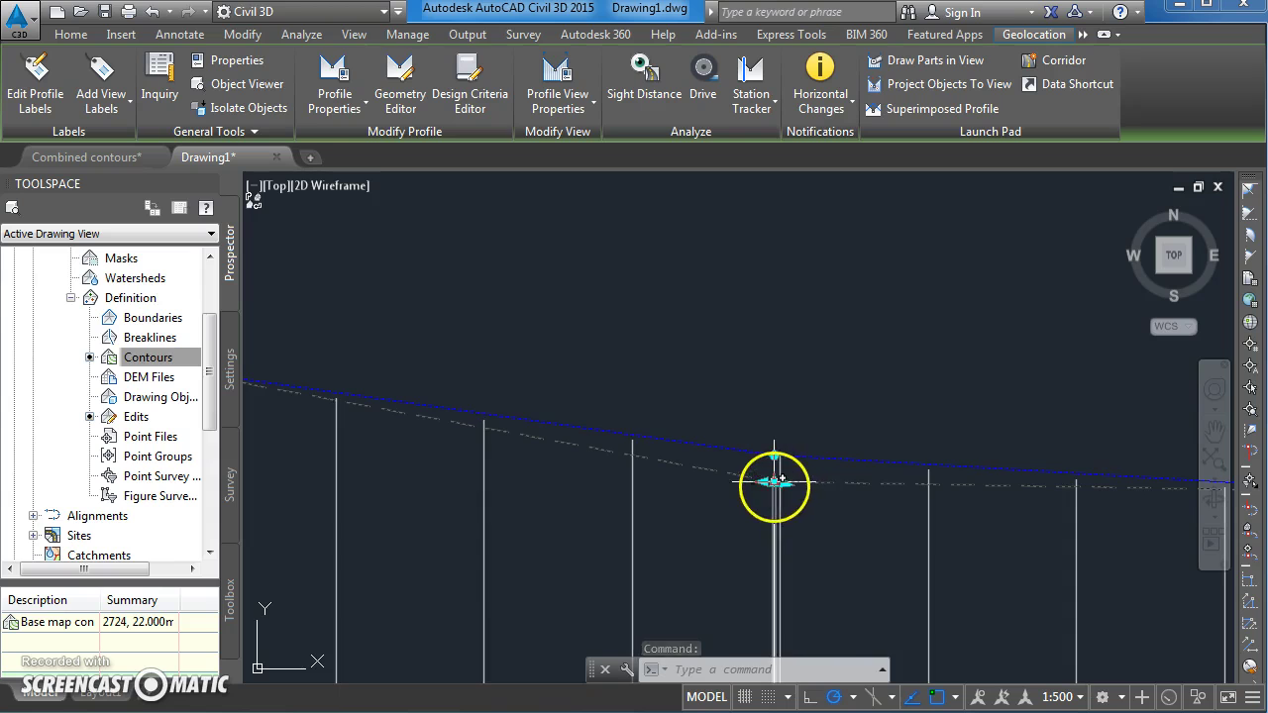
pyautogui.click(775, 481)
pyautogui.scroll(-3, 776, 406)
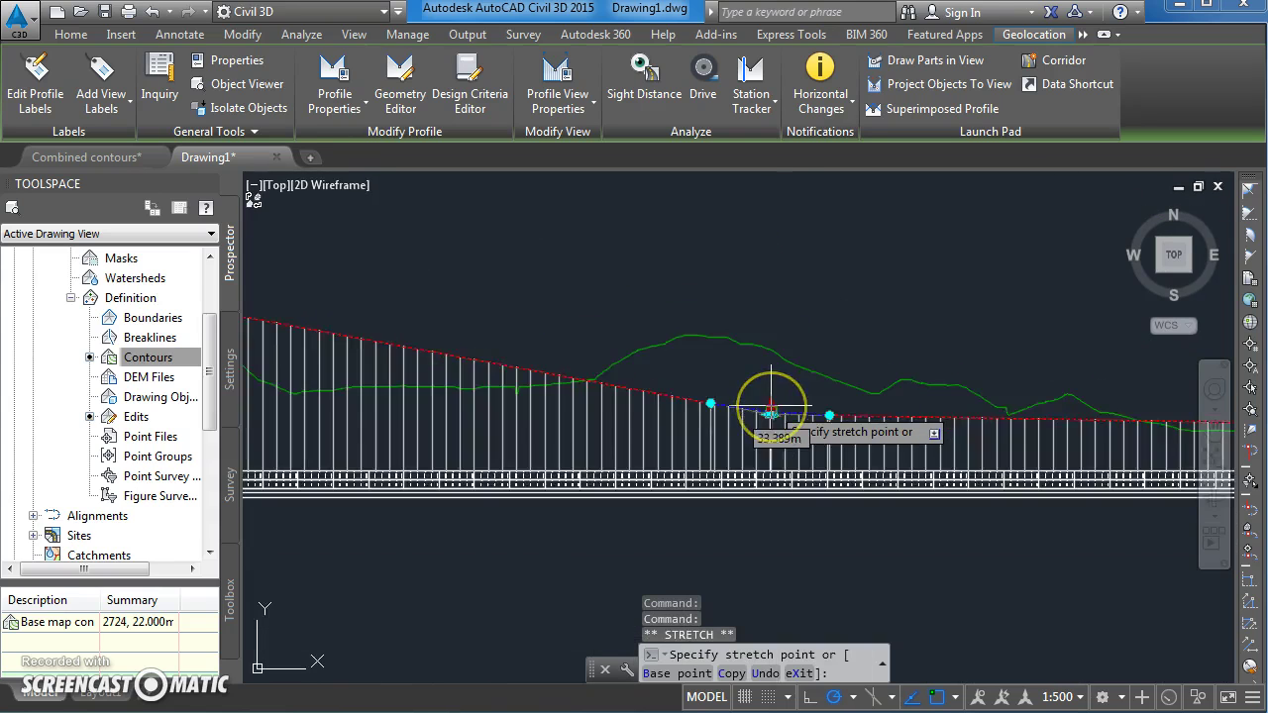
pyautogui.click(771, 357)
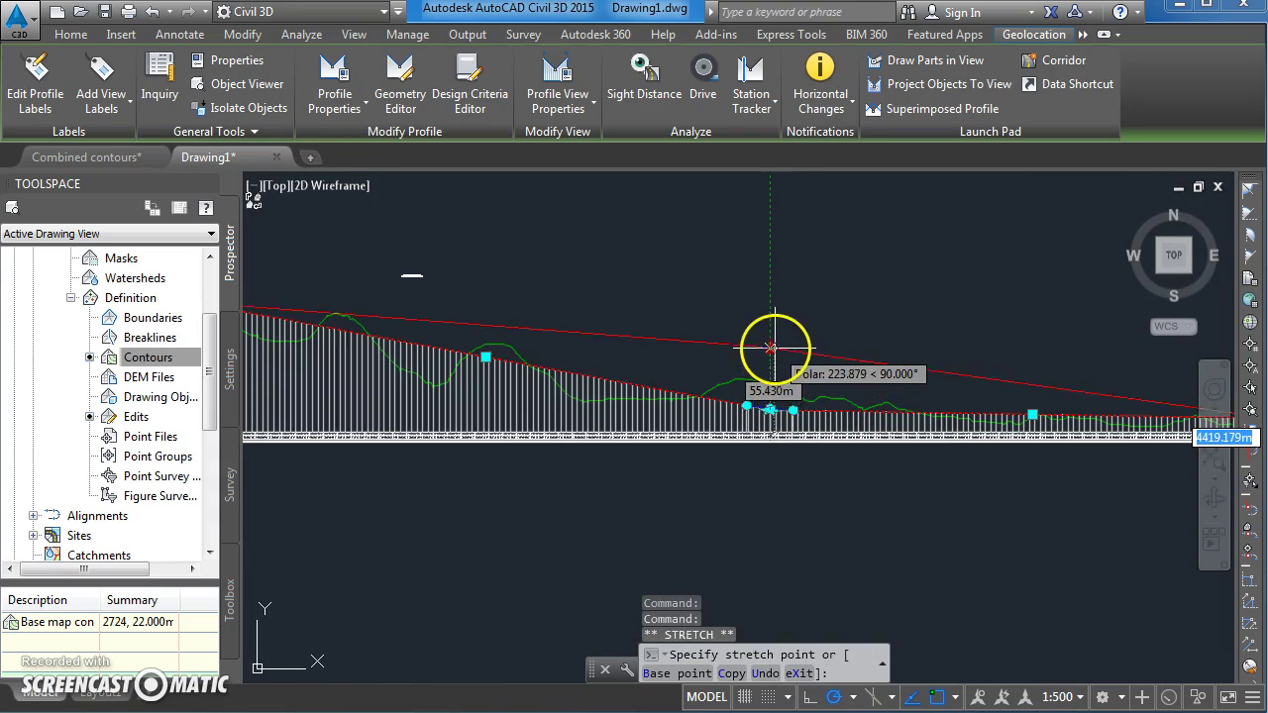
pyautogui.scroll(-4, 778, 346)
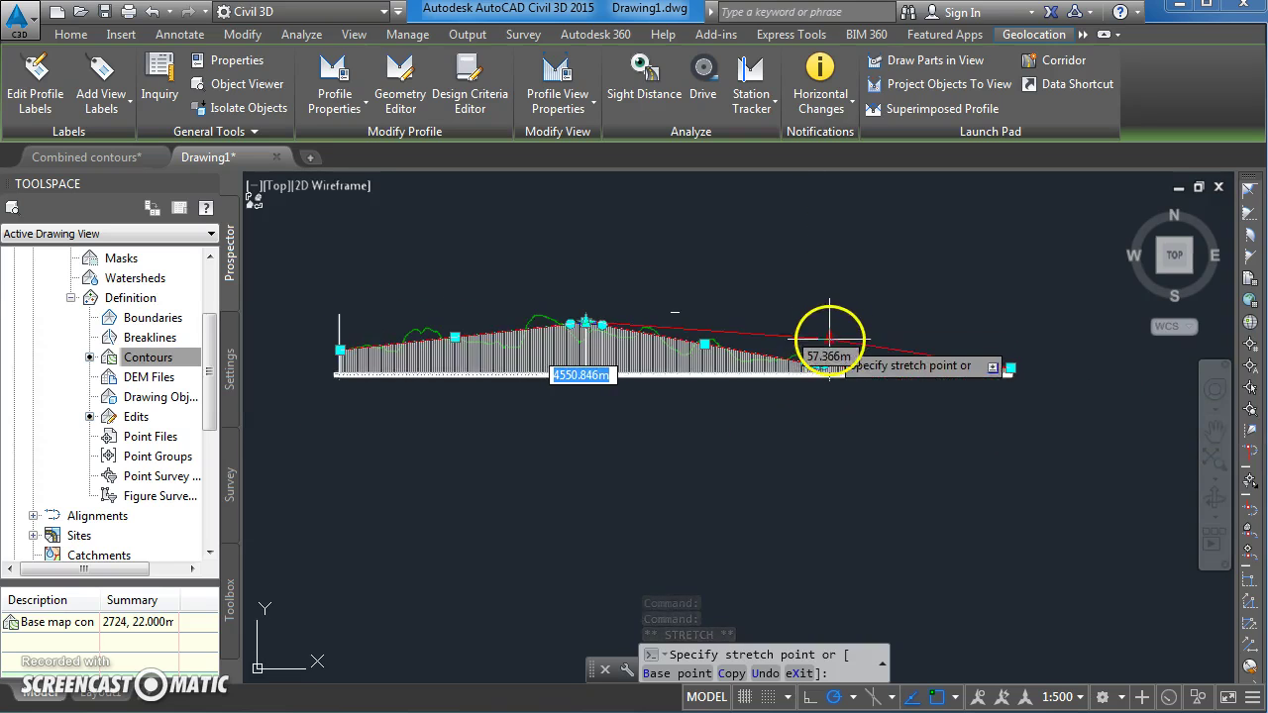
pyautogui.scroll(2, 797, 337)
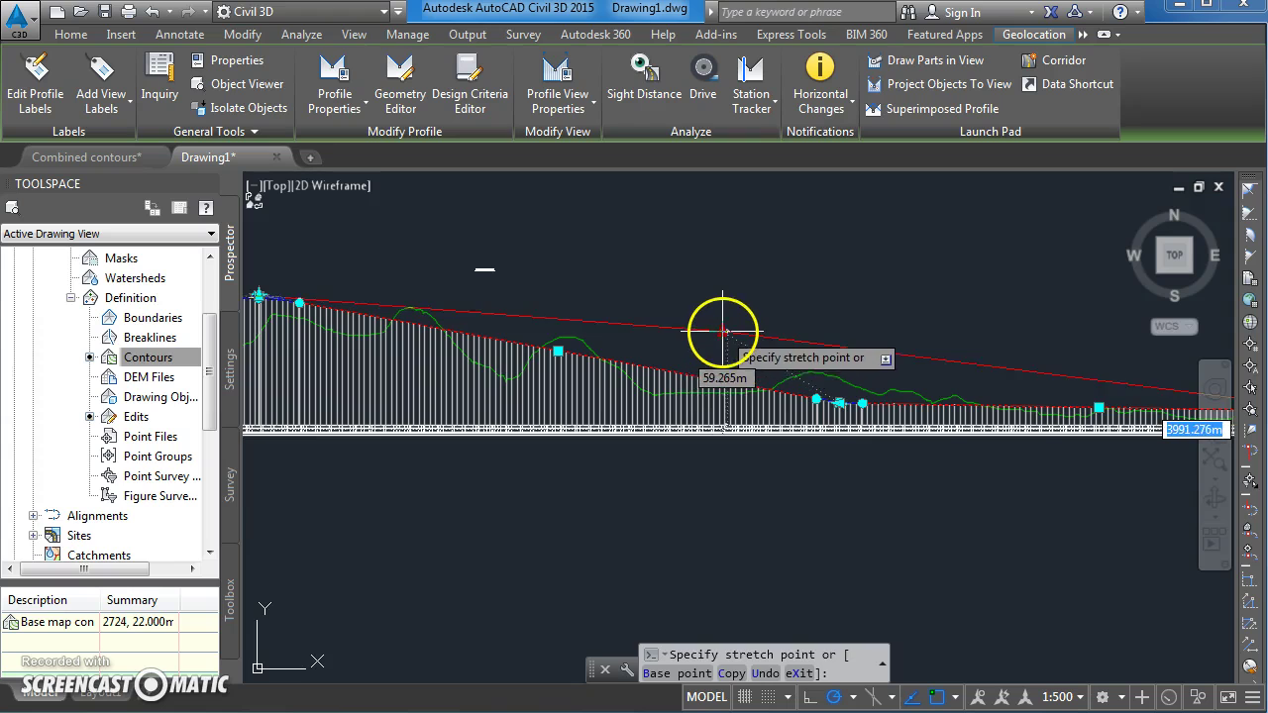
pyautogui.click(635, 396)
# Review the reshaped design profile from the sag back to the bands at the start of the view, and clear the selection.
pyautogui.scroll(-1, 626, 416)
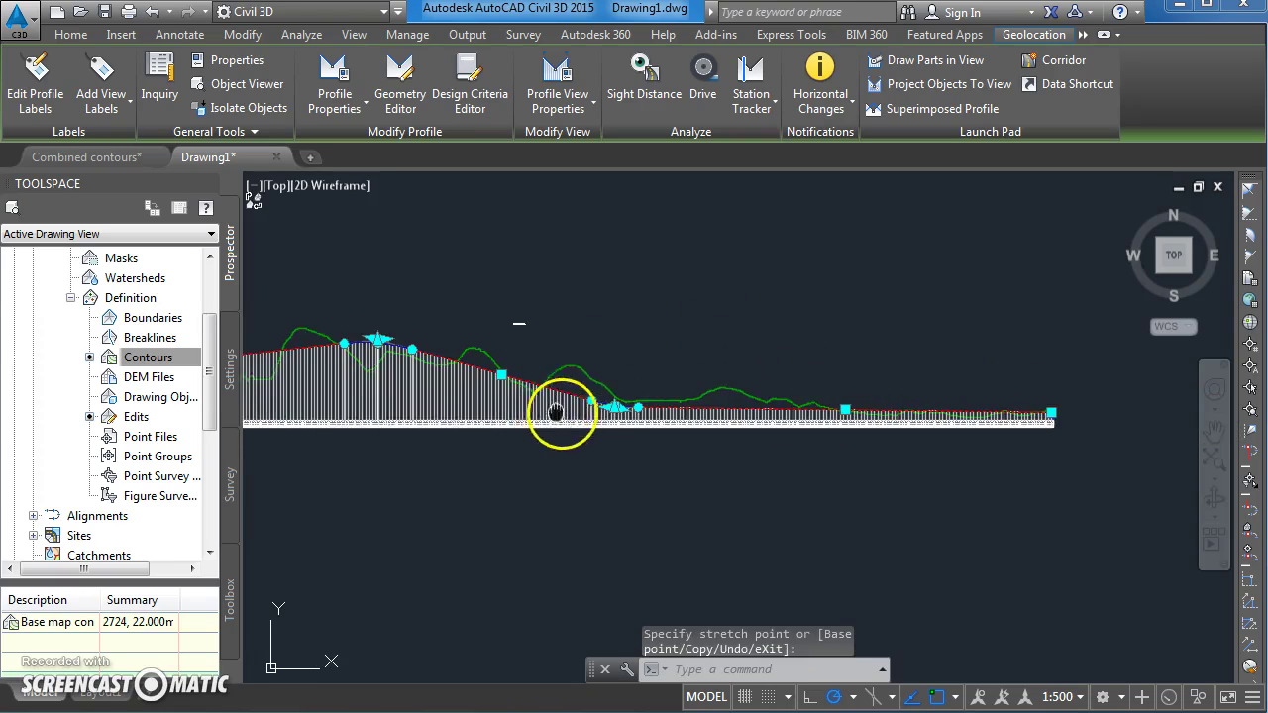
pyautogui.moveTo(648, 412); pyautogui.dragTo(716, 415, button='middle')
pyautogui.scroll(2, 726, 415)
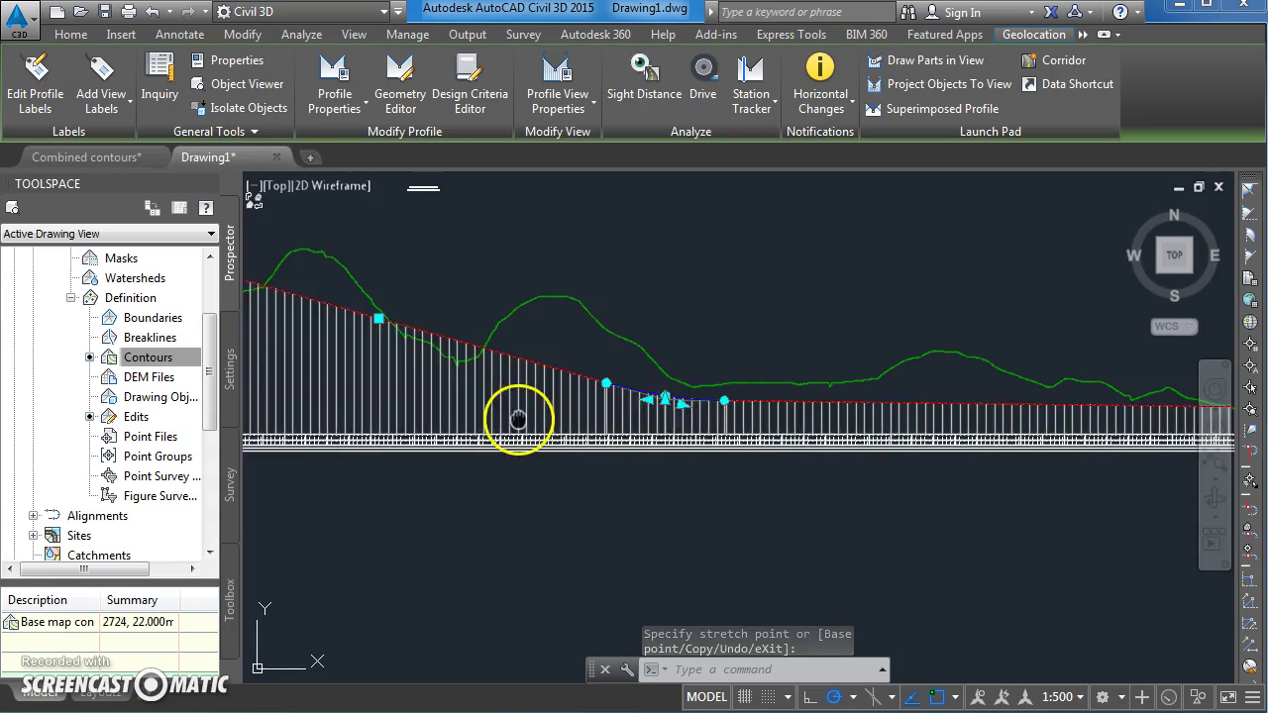
pyautogui.moveTo(512, 419); pyautogui.dragTo(1000, 423, button='middle')
pyautogui.scroll(-2, 730, 424)
pyautogui.moveTo(540, 417); pyautogui.dragTo(625, 453, button='middle')
pyautogui.moveTo(422, 471); pyautogui.dragTo(431, 504, button='middle')
pyautogui.scroll(5, 416, 525)
pyautogui.scroll(4, 406, 535)
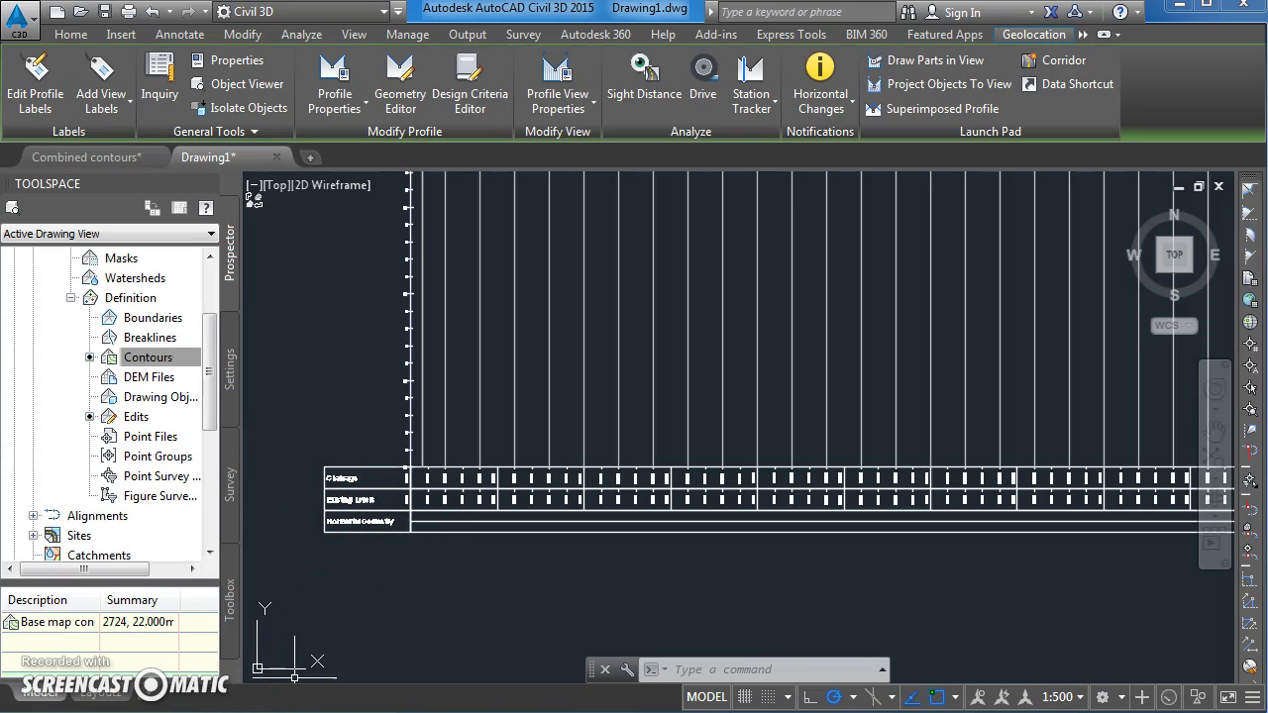
pyautogui.press('Escape')
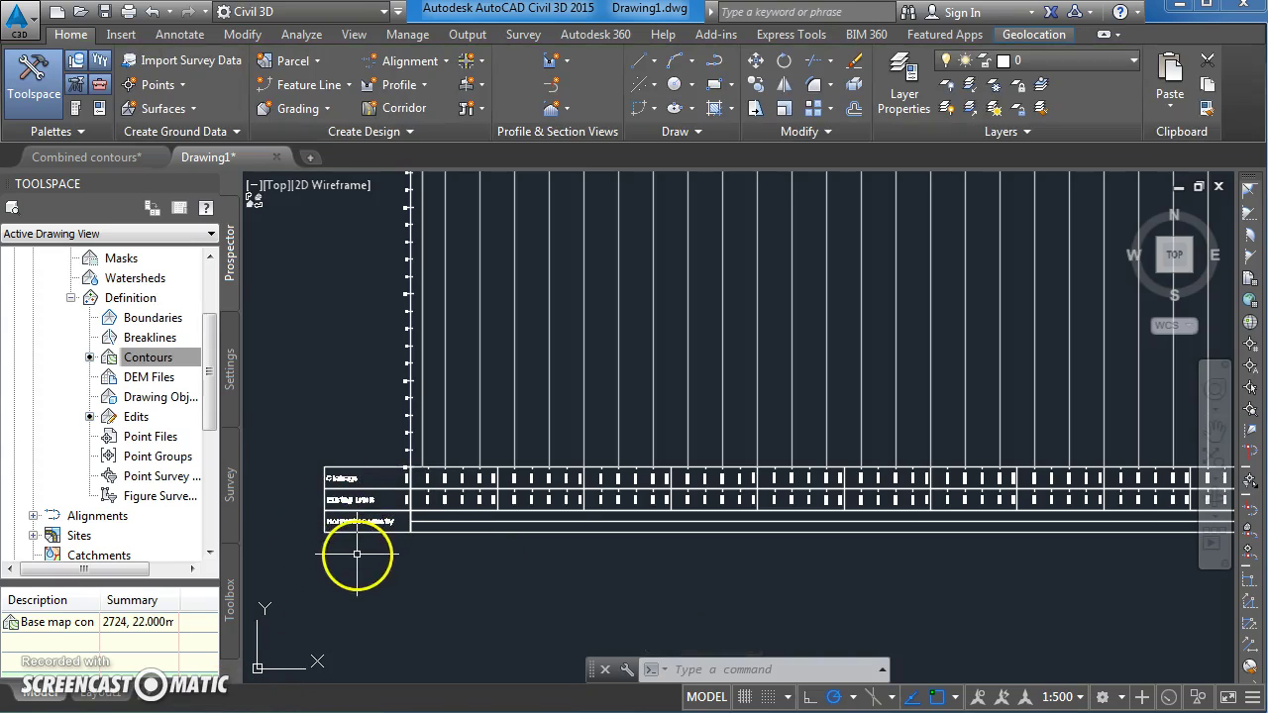
# Add a Vertical Geometry band in the Standard style at the bottom of the profile view through its properties, and apply it.
pyautogui.scroll(4, 410, 530)
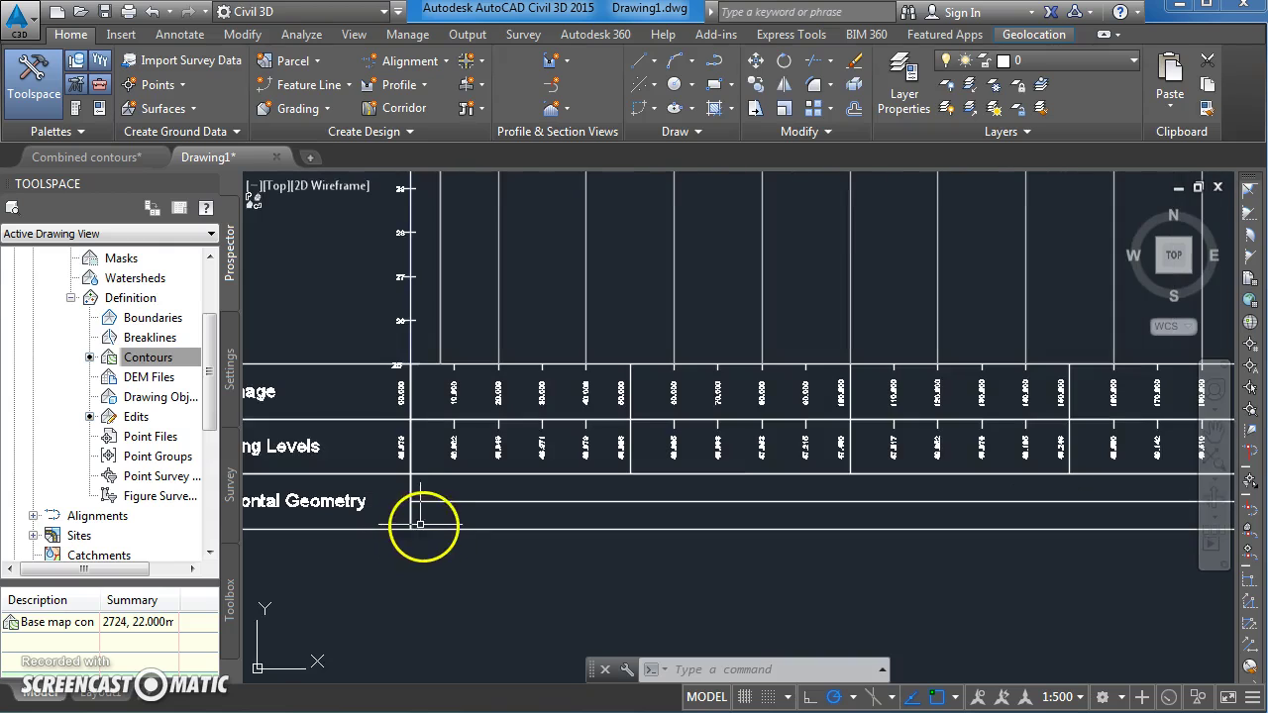
pyautogui.click(409, 530)
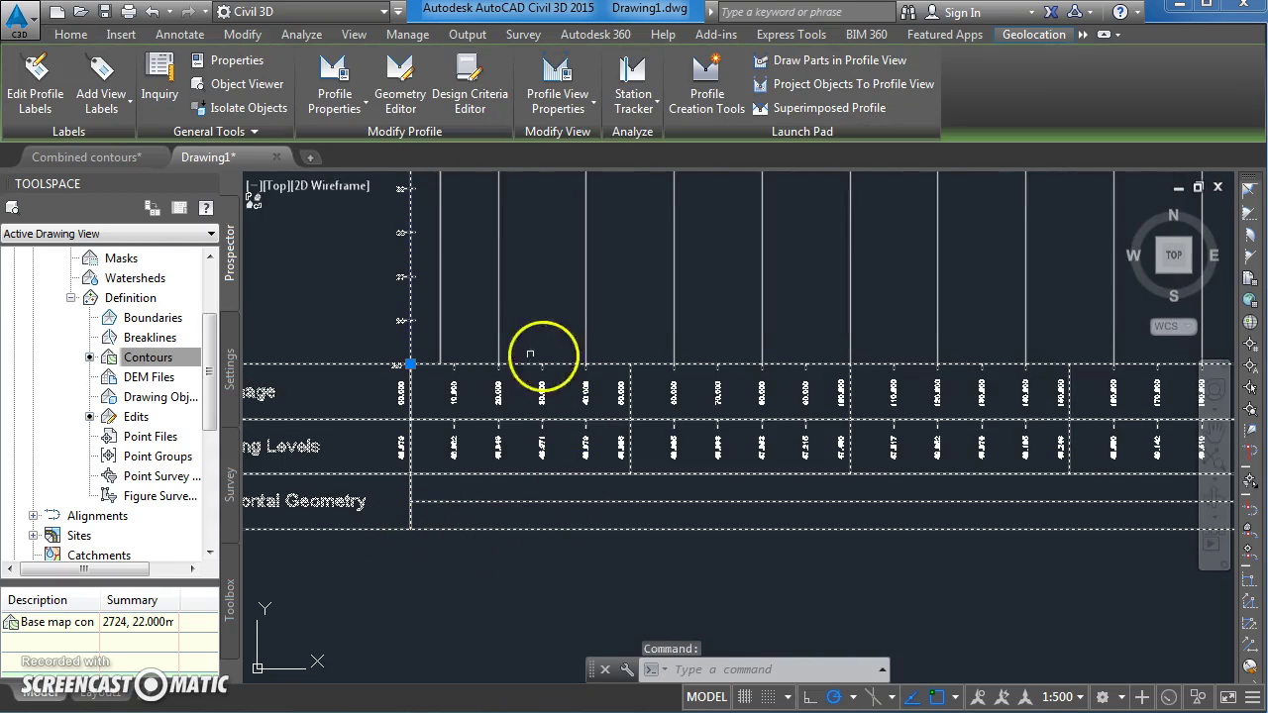
pyautogui.click(558, 67)
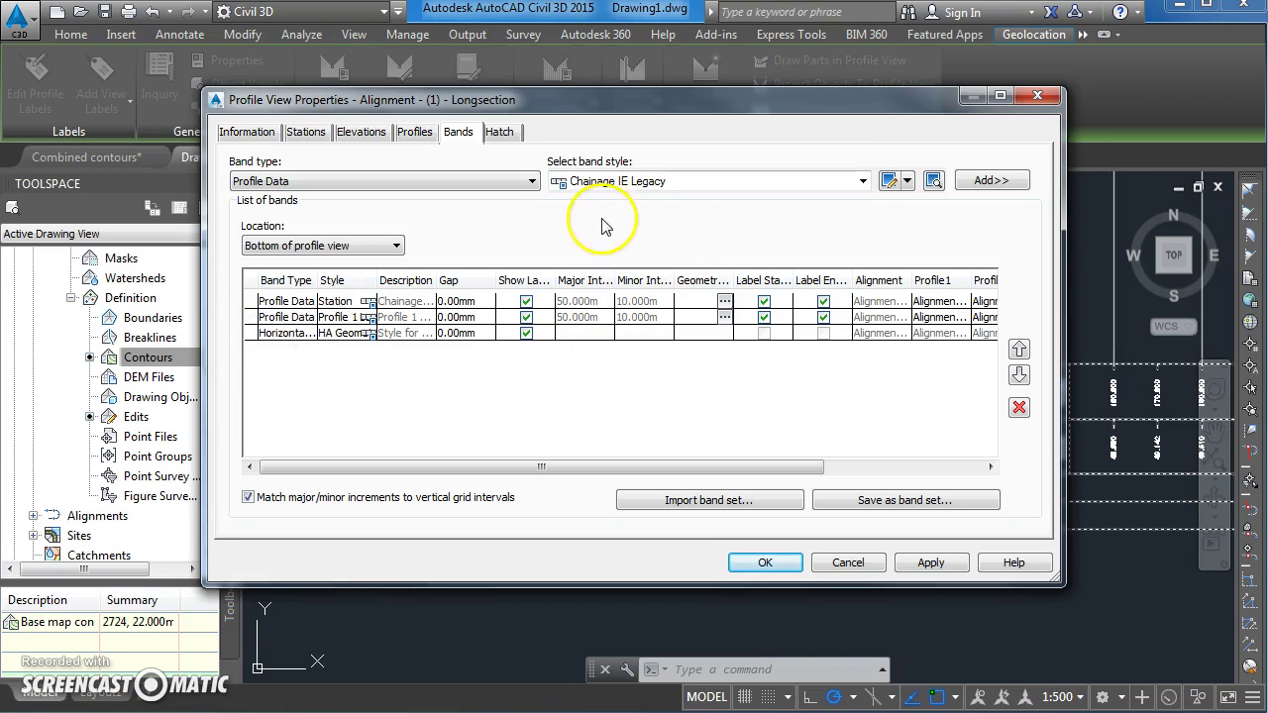
pyautogui.click(420, 184)
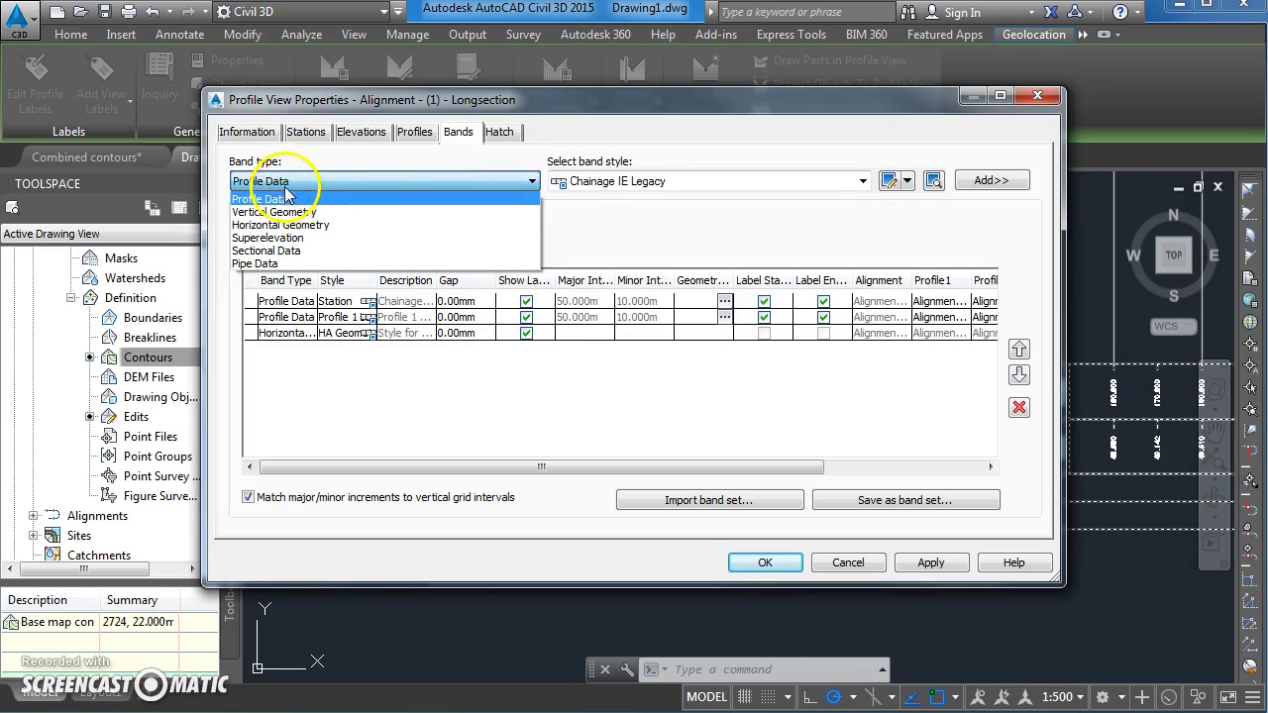
pyautogui.click(260, 212)
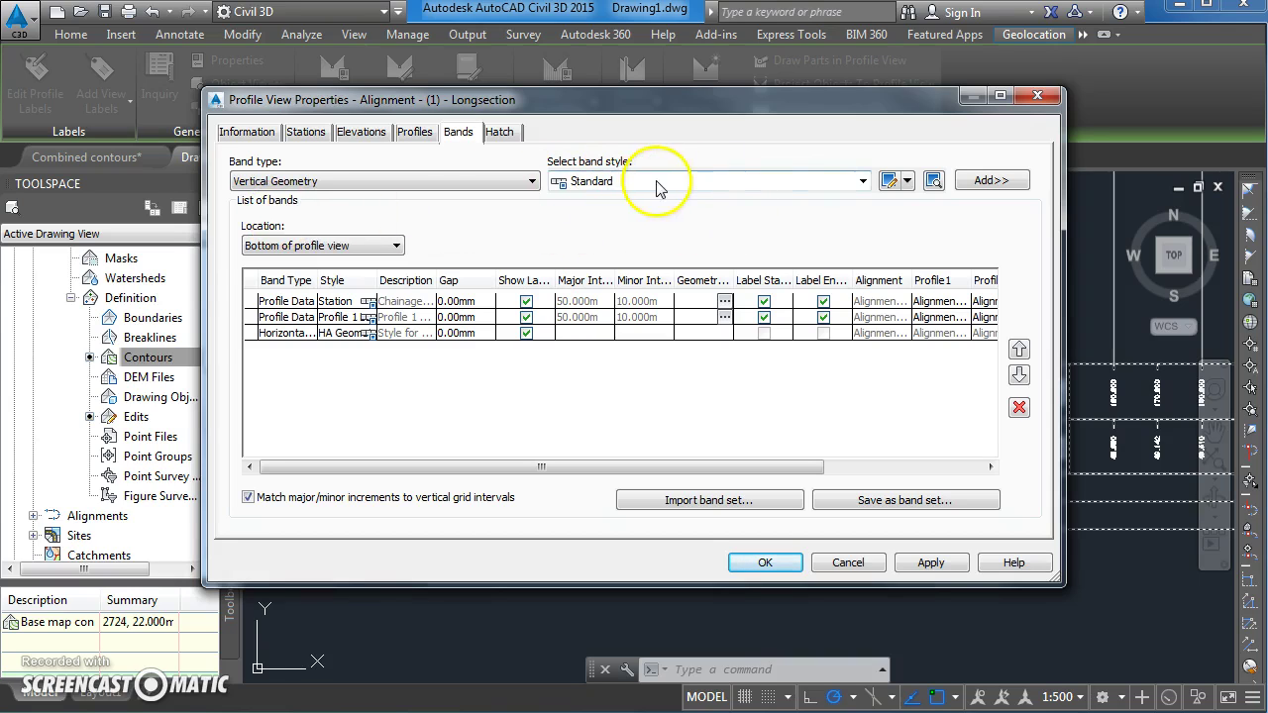
pyautogui.click(863, 181)
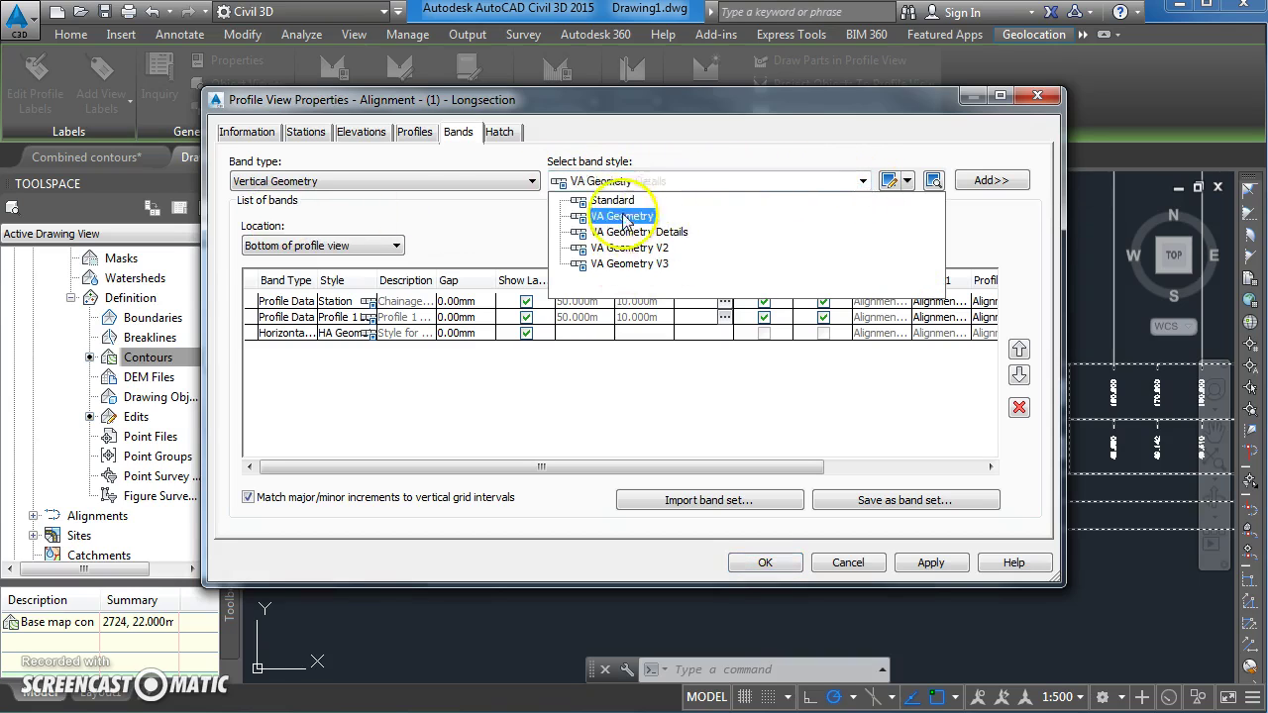
pyautogui.click(614, 202)
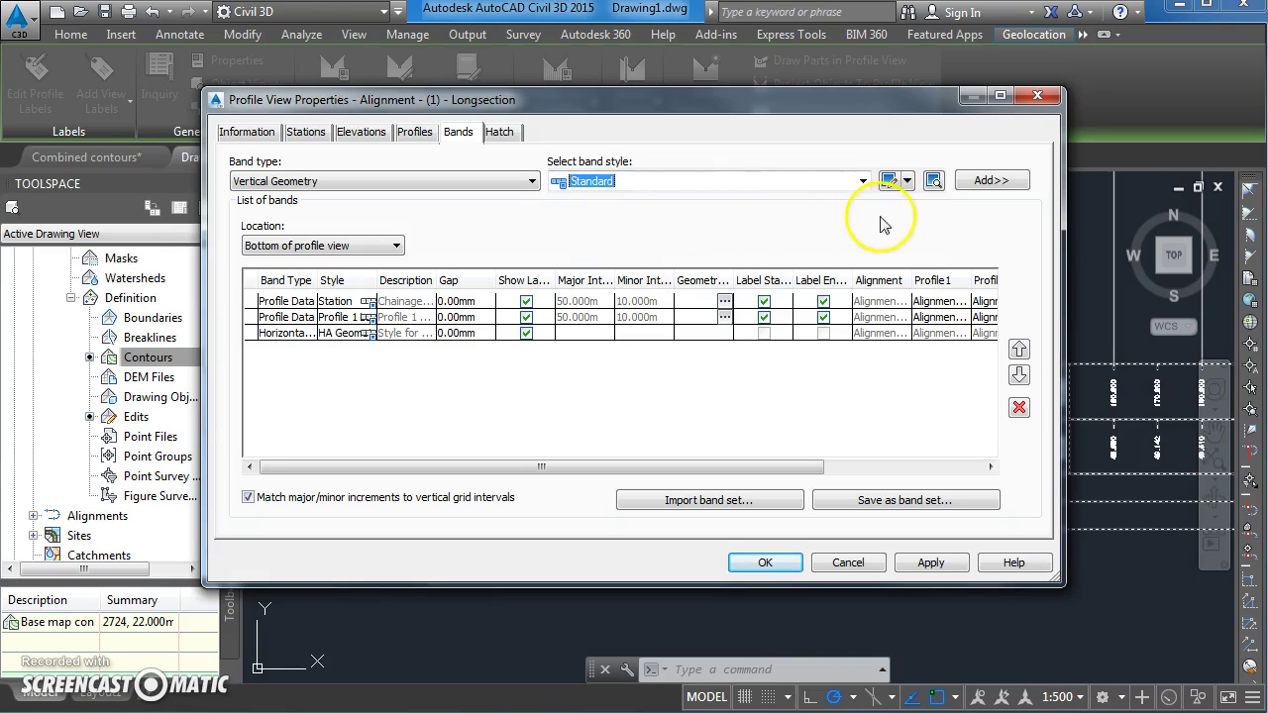
pyautogui.click(983, 185)
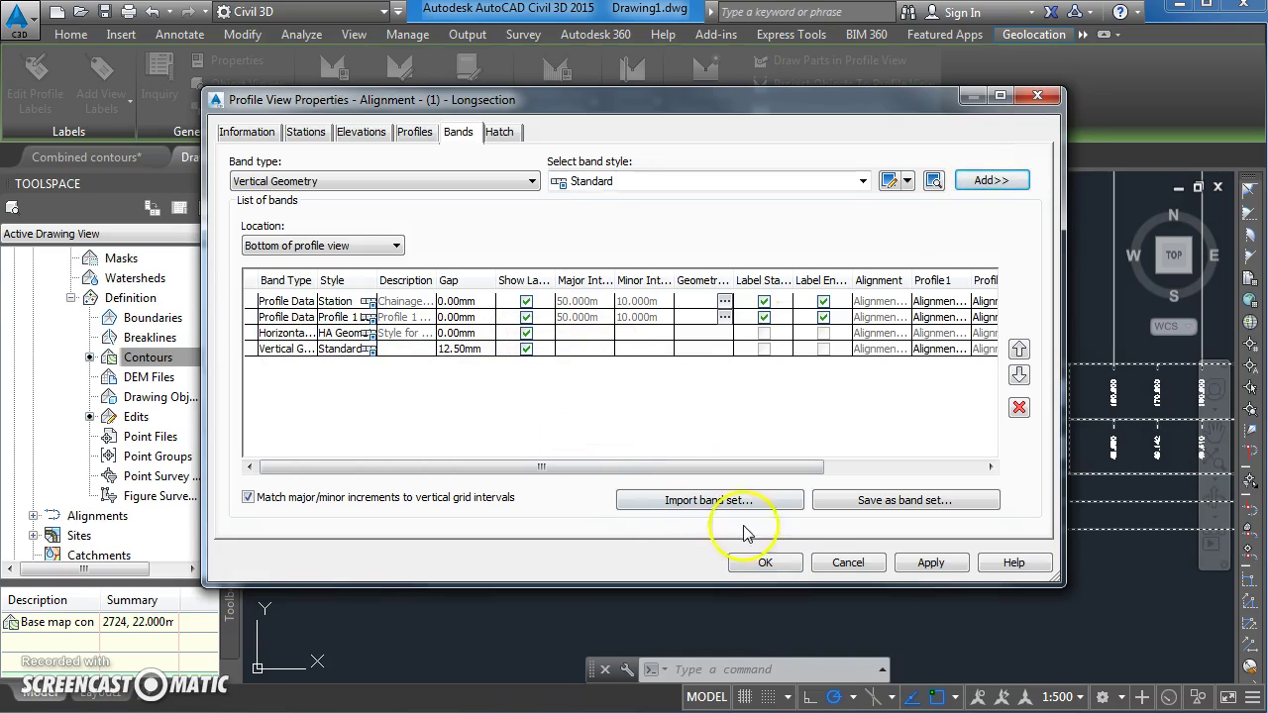
pyautogui.click(921, 564)
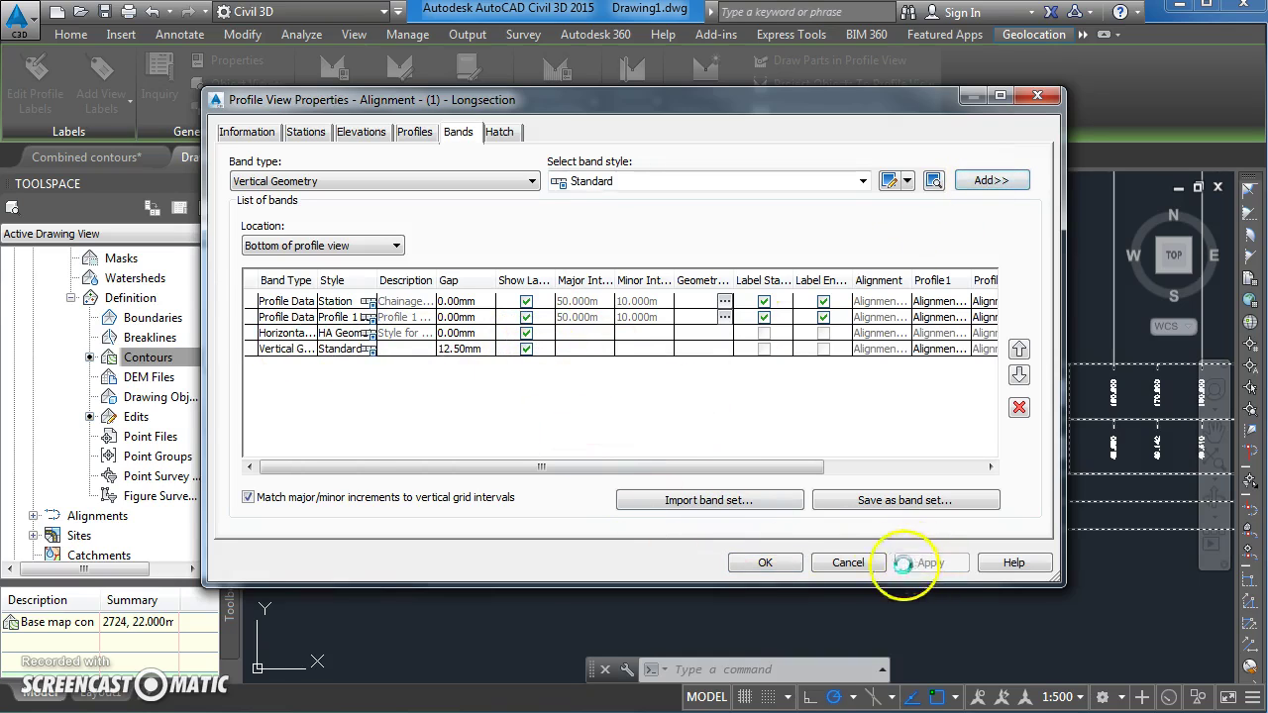
pyautogui.click(766, 563)
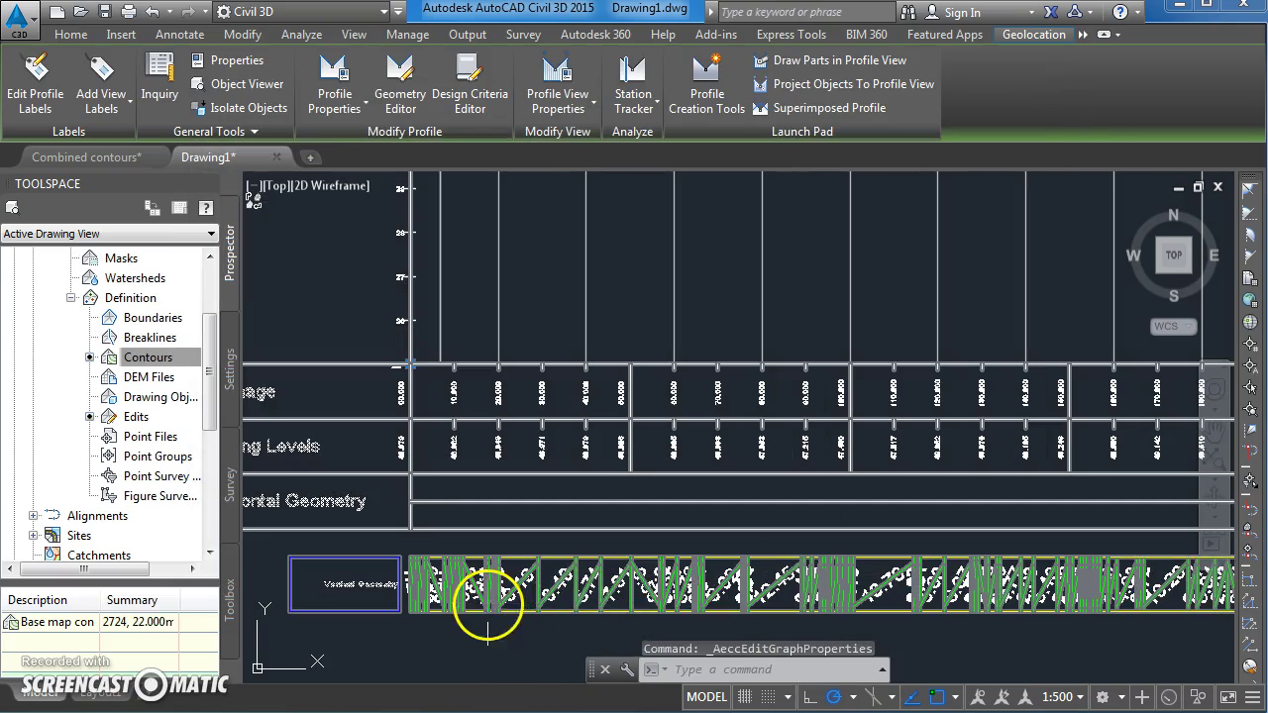
# Examine the new vertical geometry band's labels and its spacing from the other bands, and clear the selection.
pyautogui.scroll(5, 744, 588)
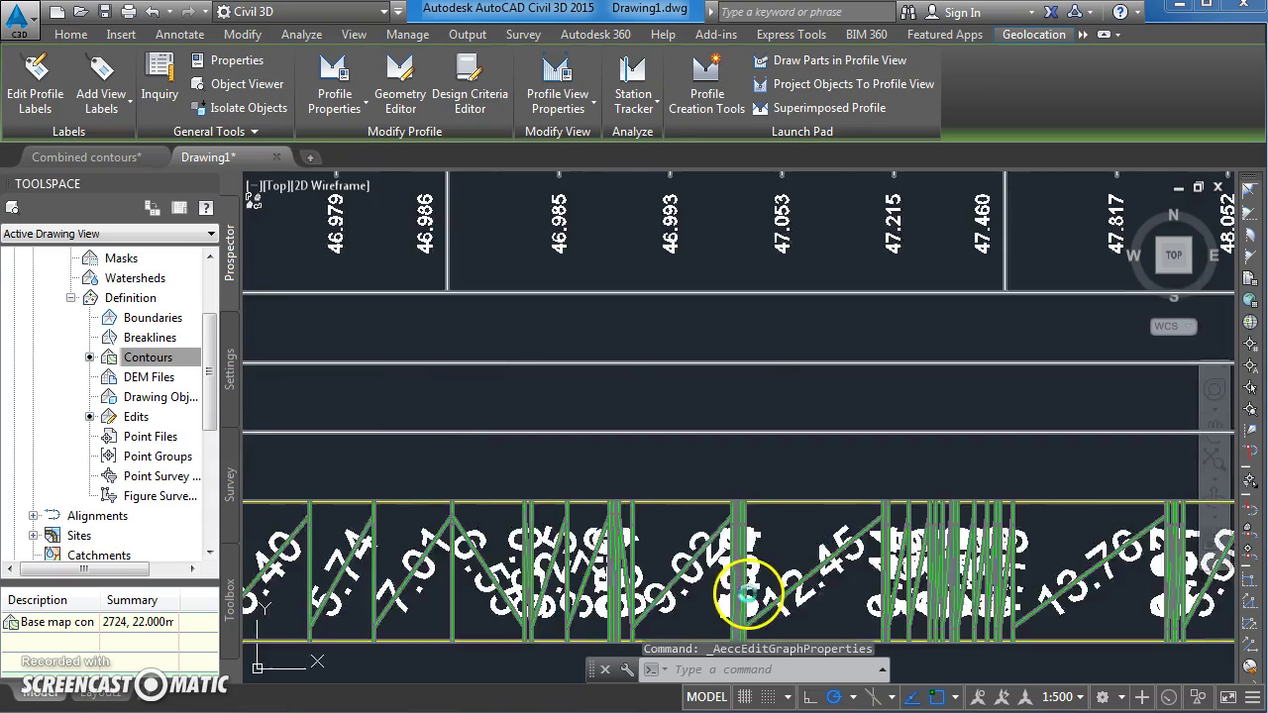
pyautogui.scroll(2, 799, 595)
pyautogui.scroll(-8, 656, 538)
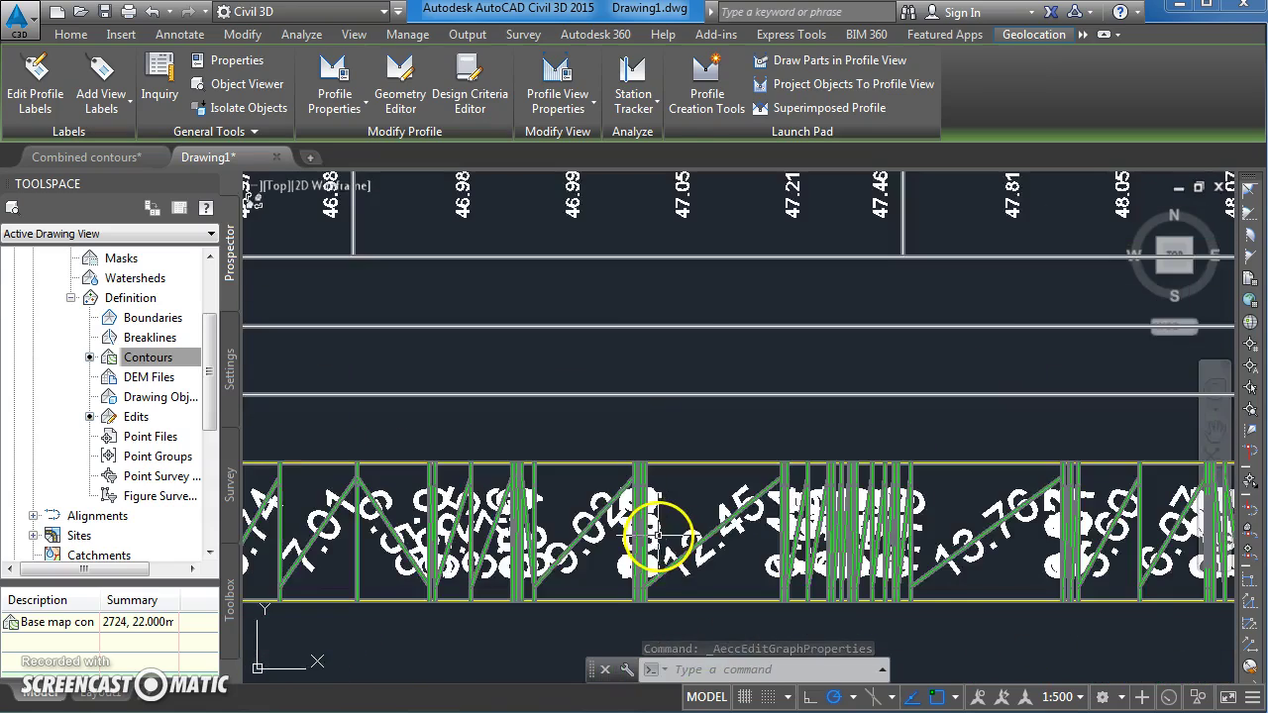
pyautogui.scroll(-2, 666, 543)
pyautogui.moveTo(889, 538); pyautogui.dragTo(818, 540, button='middle')
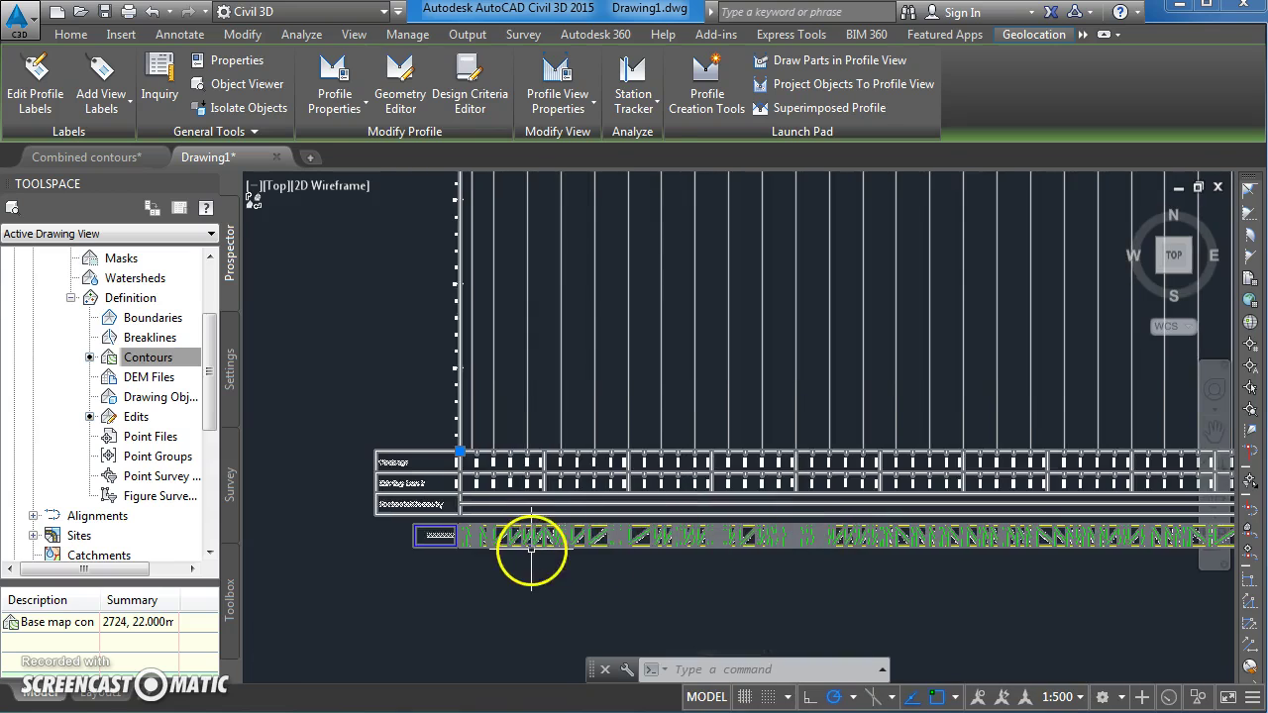
pyautogui.scroll(2, 537, 555)
pyautogui.moveTo(446, 552); pyautogui.dragTo(515, 546, button='middle')
pyautogui.scroll(3, 515, 546)
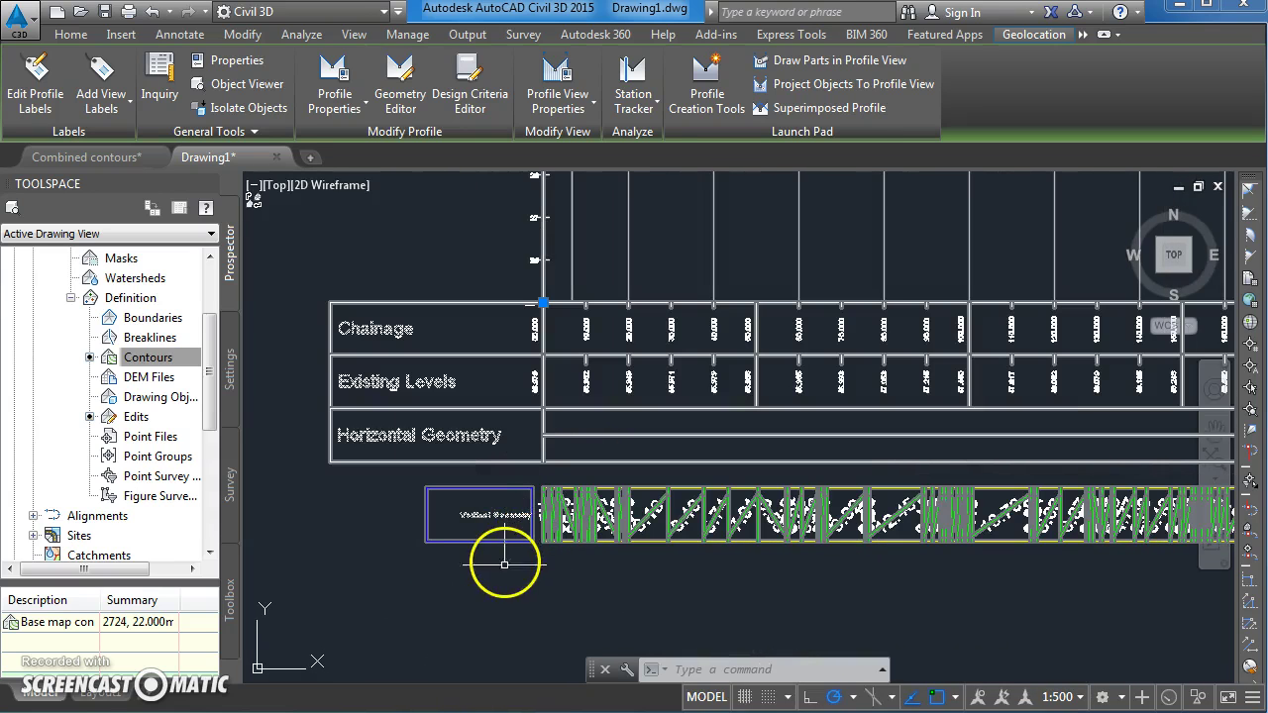
pyautogui.press('Escape')
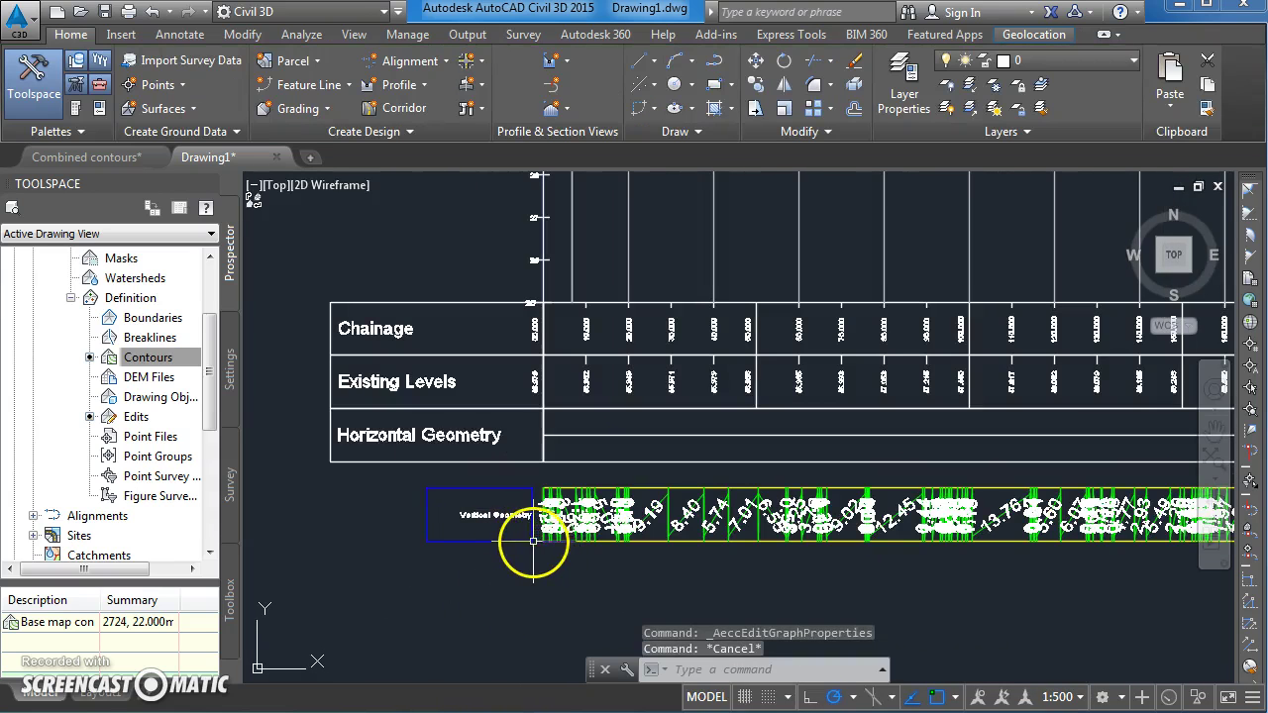
# Set the Vertical Geometry band's gap to 0 mm in the profile view properties and apply it.
pyautogui.click(533, 540)
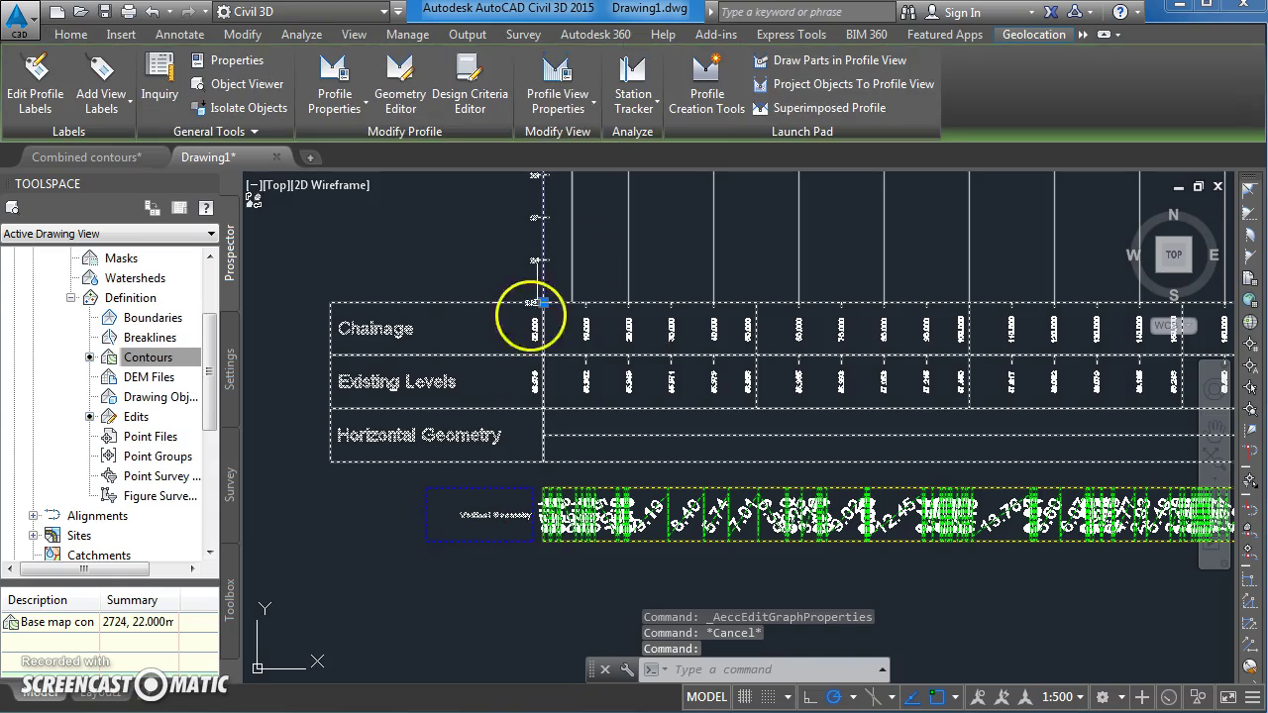
pyautogui.click(545, 75)
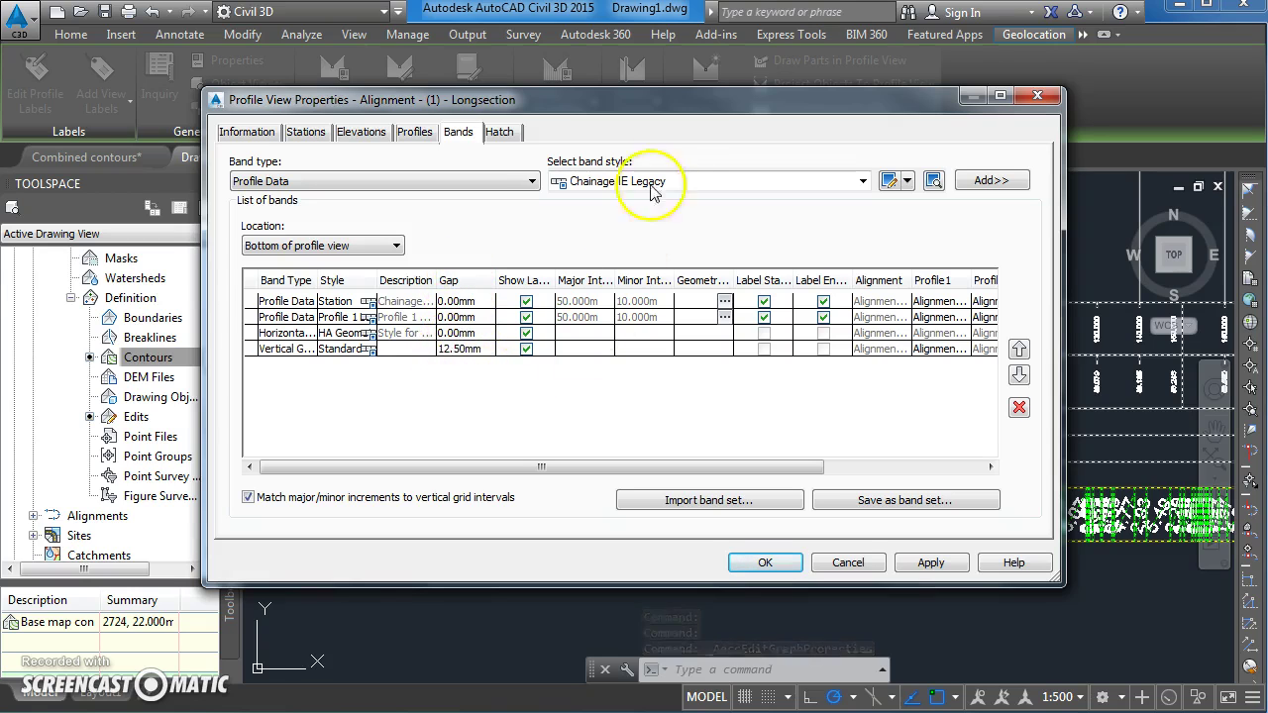
pyautogui.moveTo(653, 103); pyautogui.dragTo(402, 113)
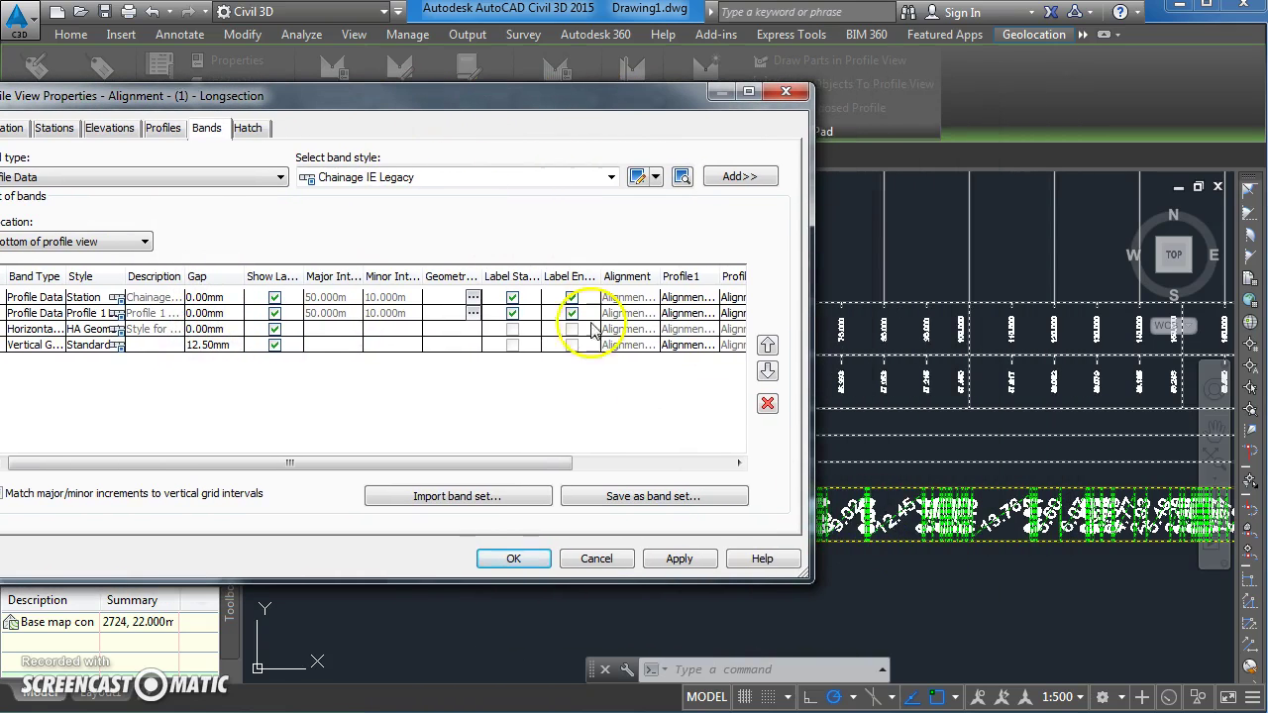
pyautogui.moveTo(320, 110); pyautogui.dragTo(905, 129)
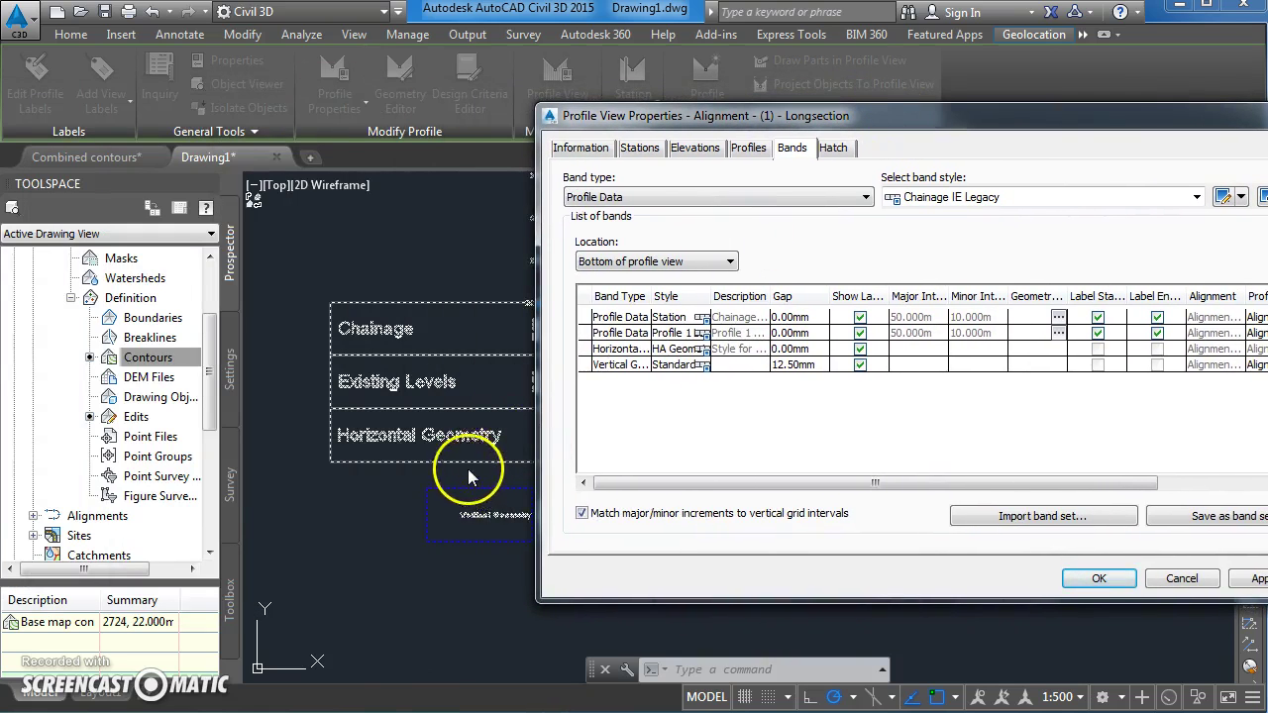
pyautogui.click(790, 365)
pyautogui.click(812, 366)
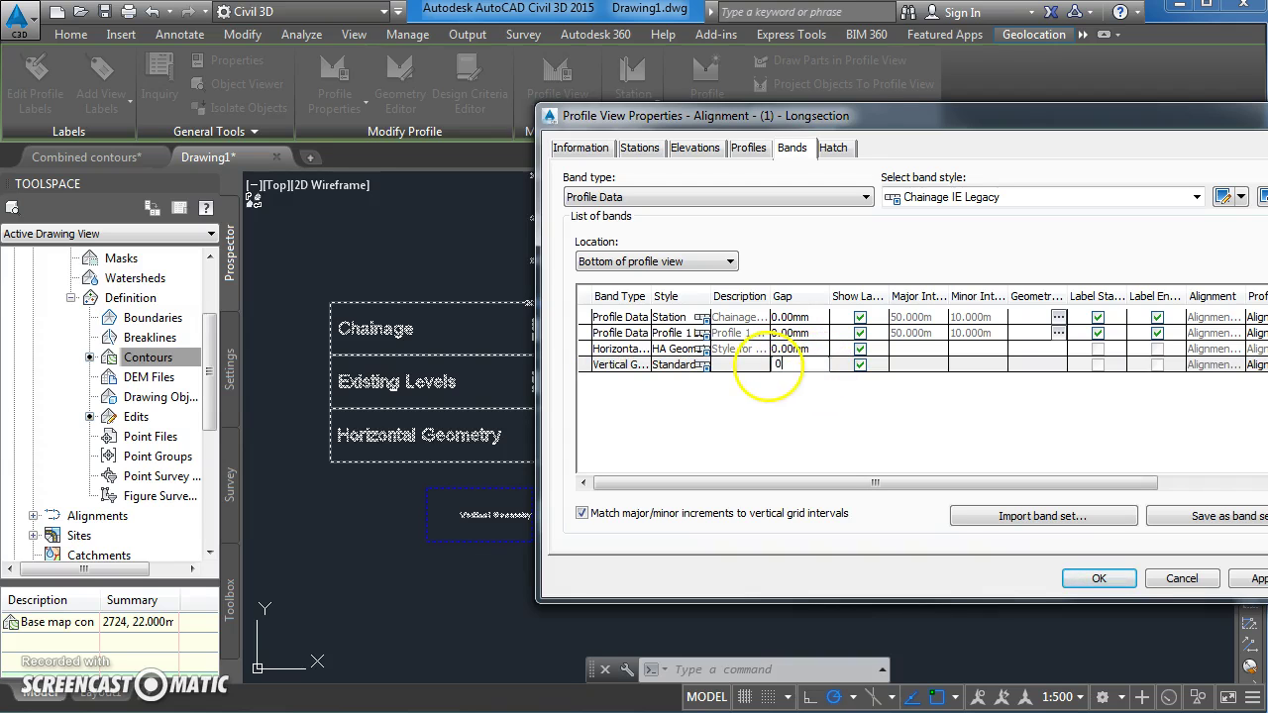
pyautogui.click(1100, 579)
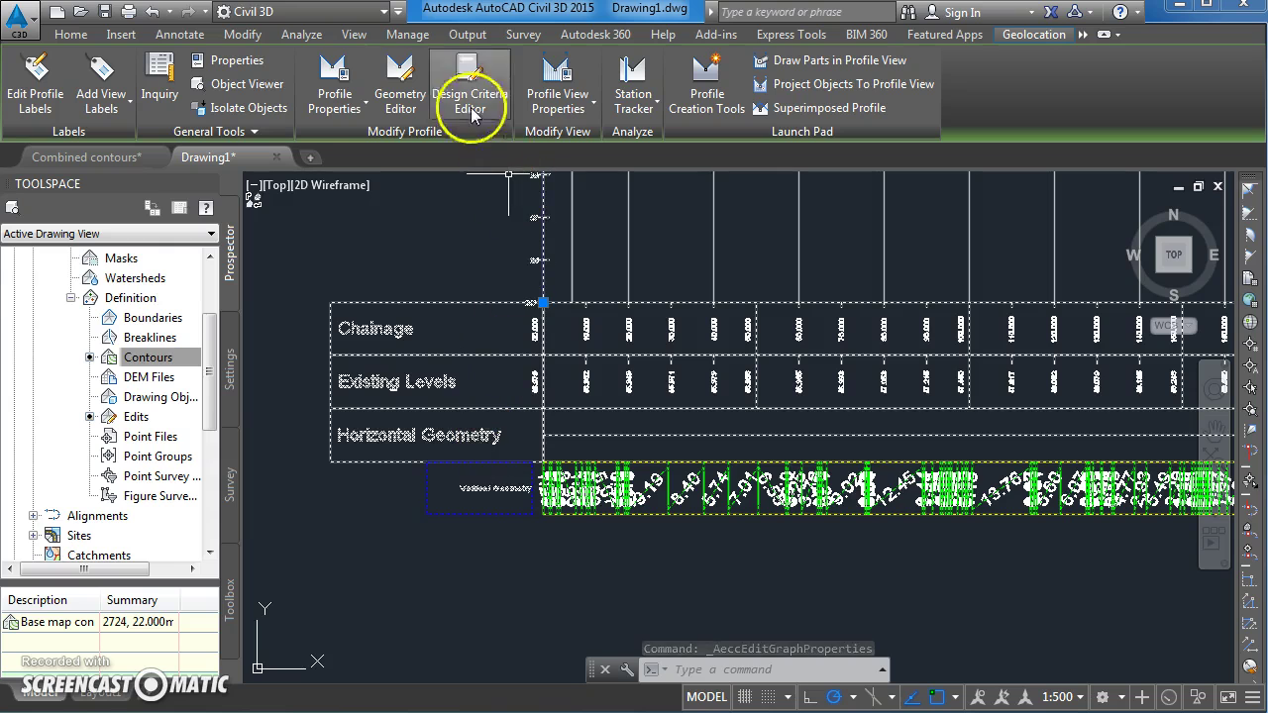
# Change the Vertical Geometry band's style to VA Geometry in the profile view properties and apply it.
pyautogui.click(558, 79)
pyautogui.moveTo(1108, 116); pyautogui.dragTo(797, 125)
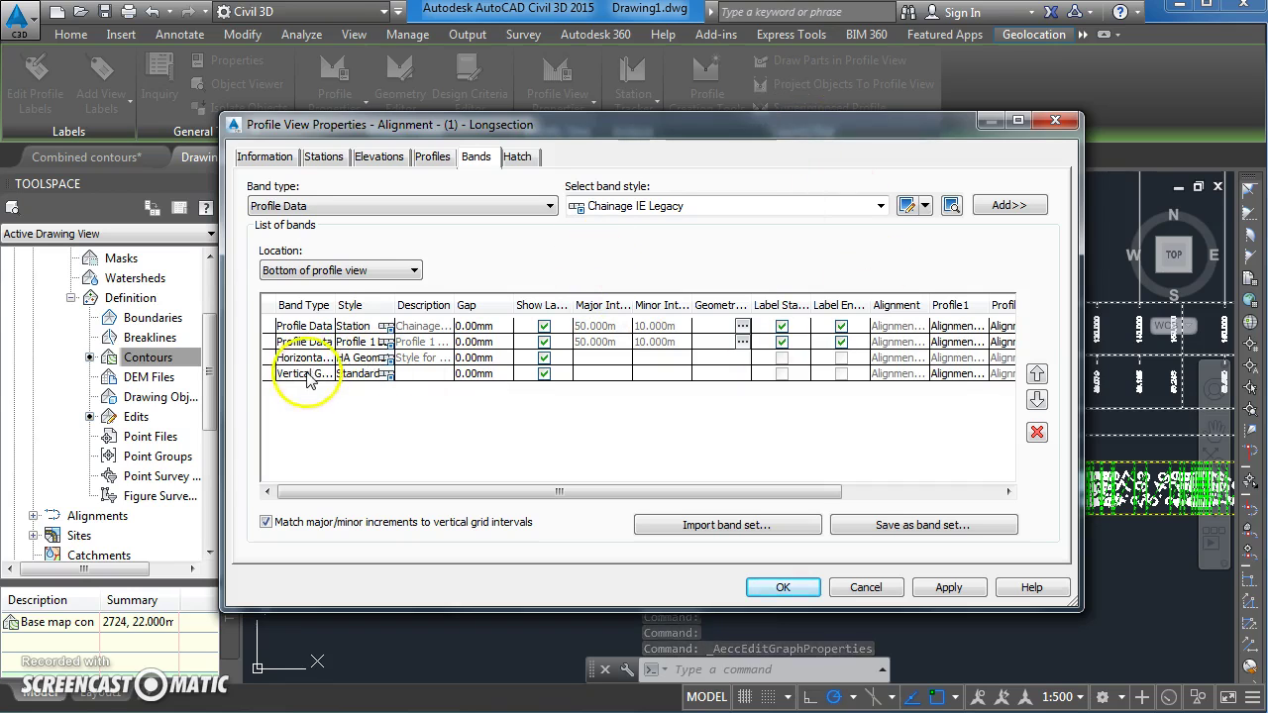
pyautogui.click(374, 373)
pyautogui.click(388, 373)
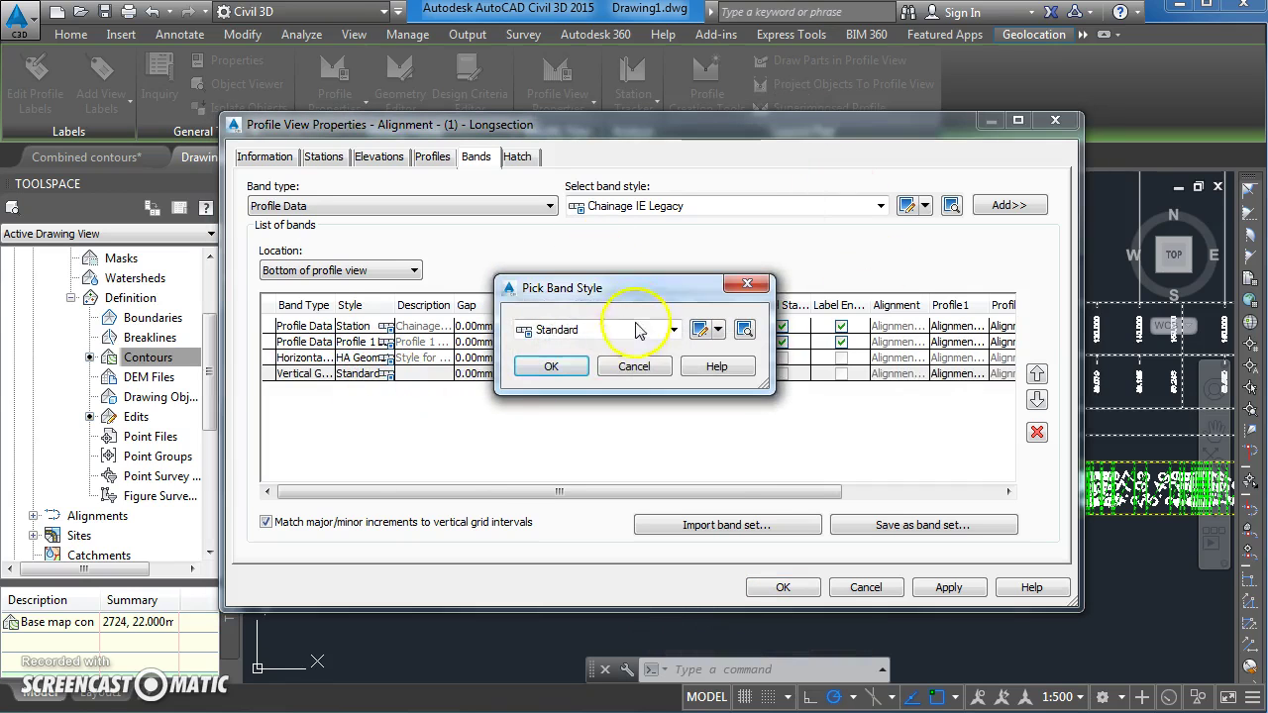
pyautogui.click(673, 330)
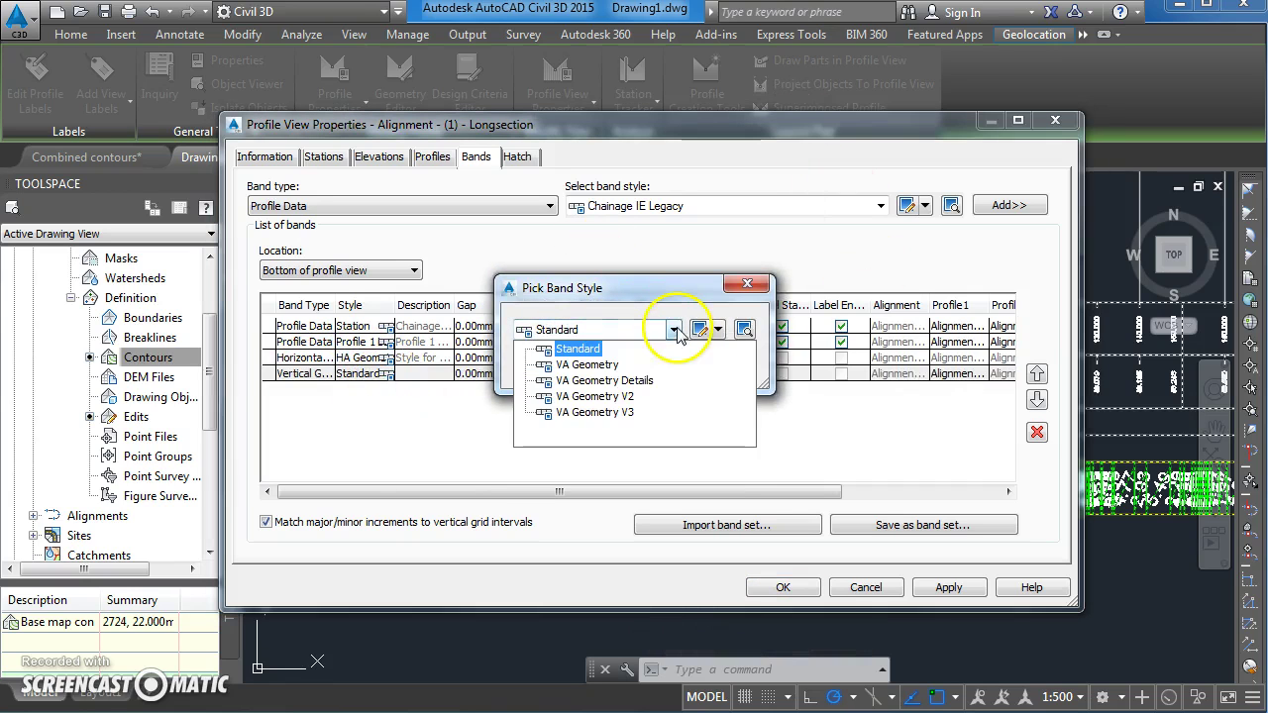
pyautogui.click(584, 367)
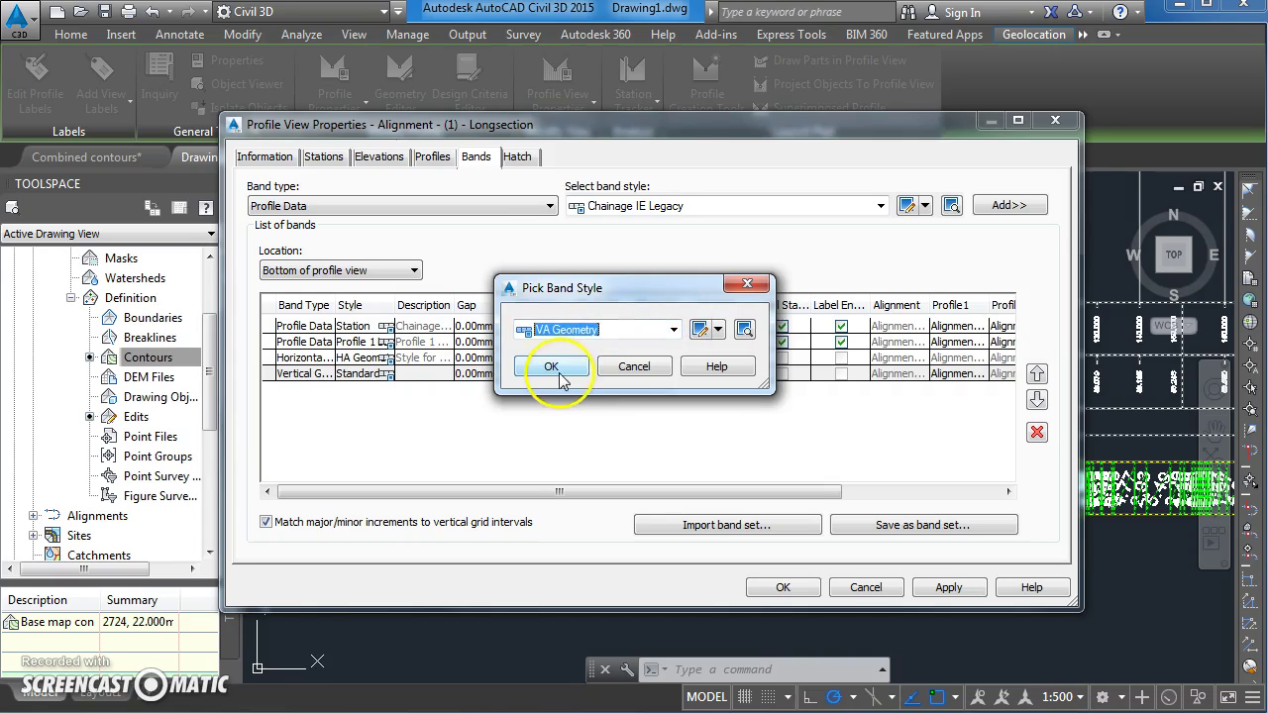
pyautogui.click(561, 380)
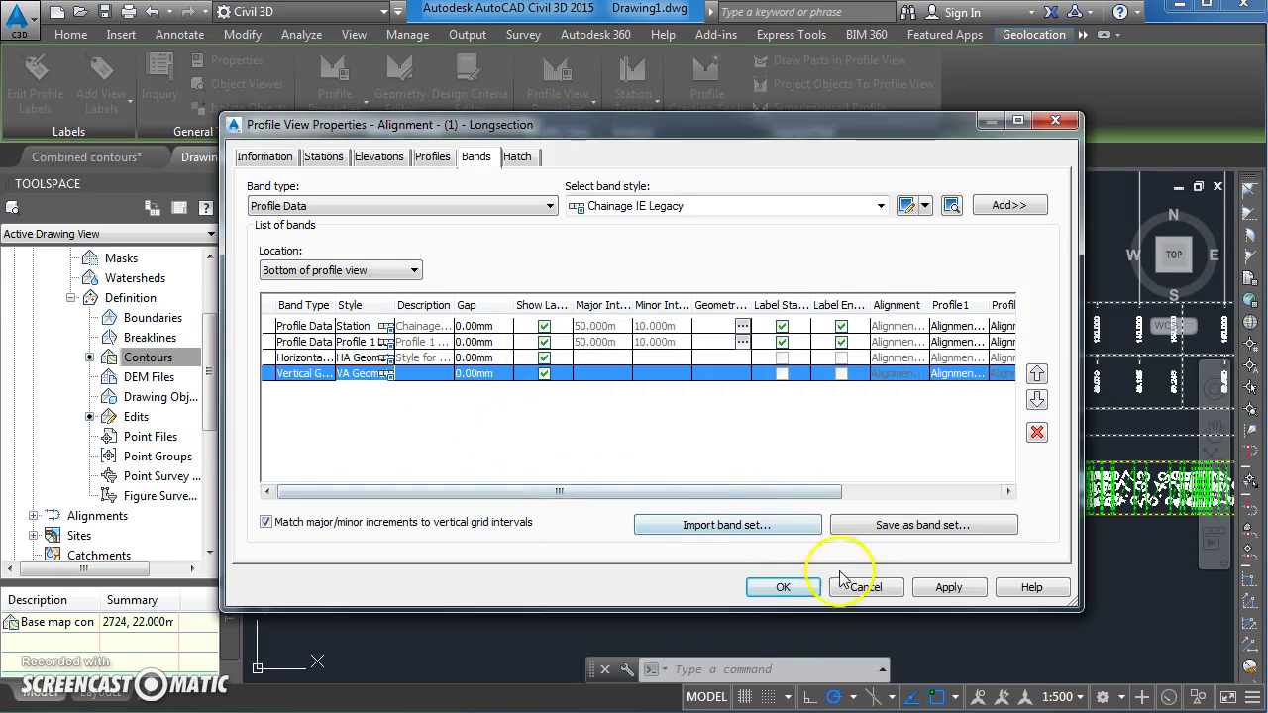
pyautogui.click(793, 591)
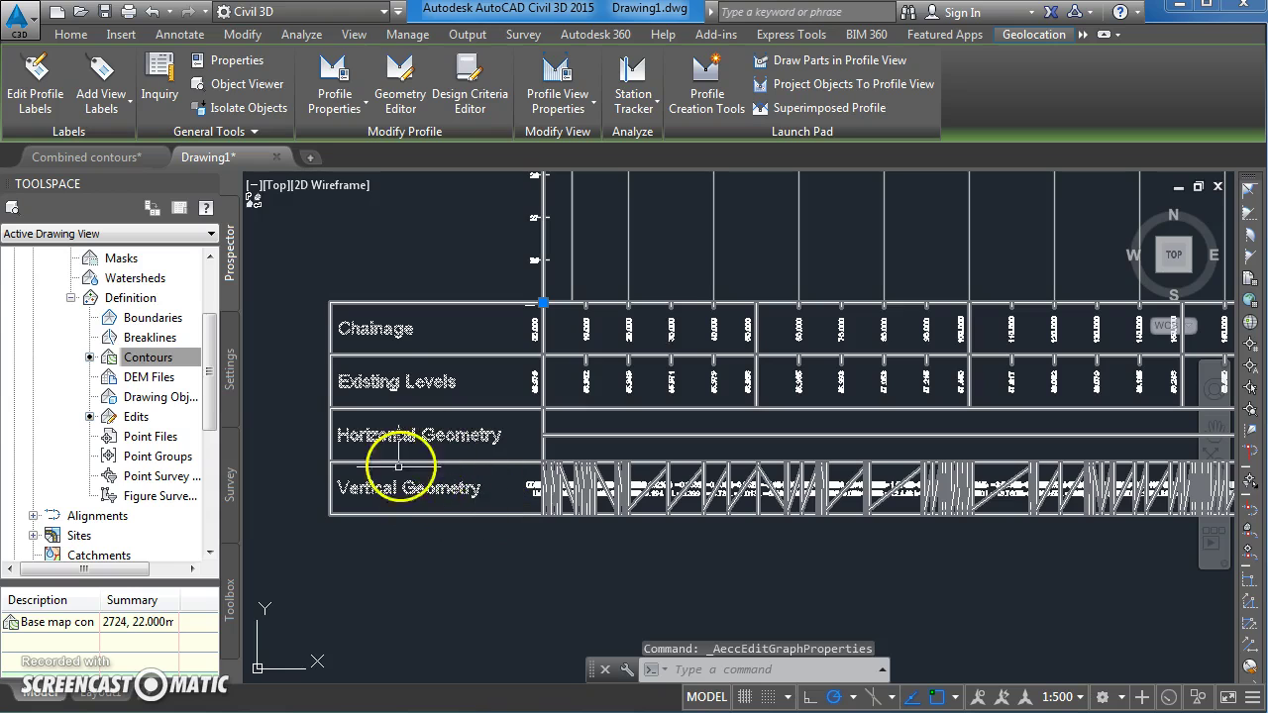
# Examine the gradient and length labels in the restyled vertical geometry band, and clear the selection.
pyautogui.scroll(2, 395, 505)
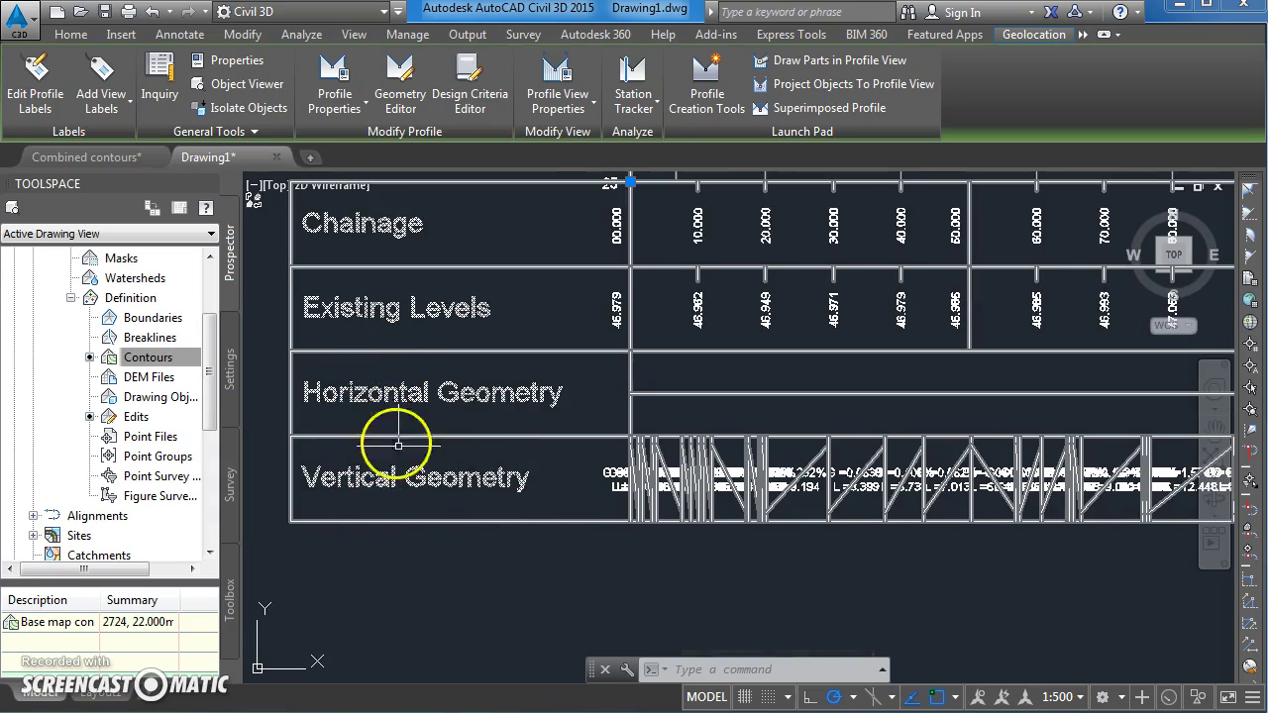
pyautogui.scroll(5, 807, 500)
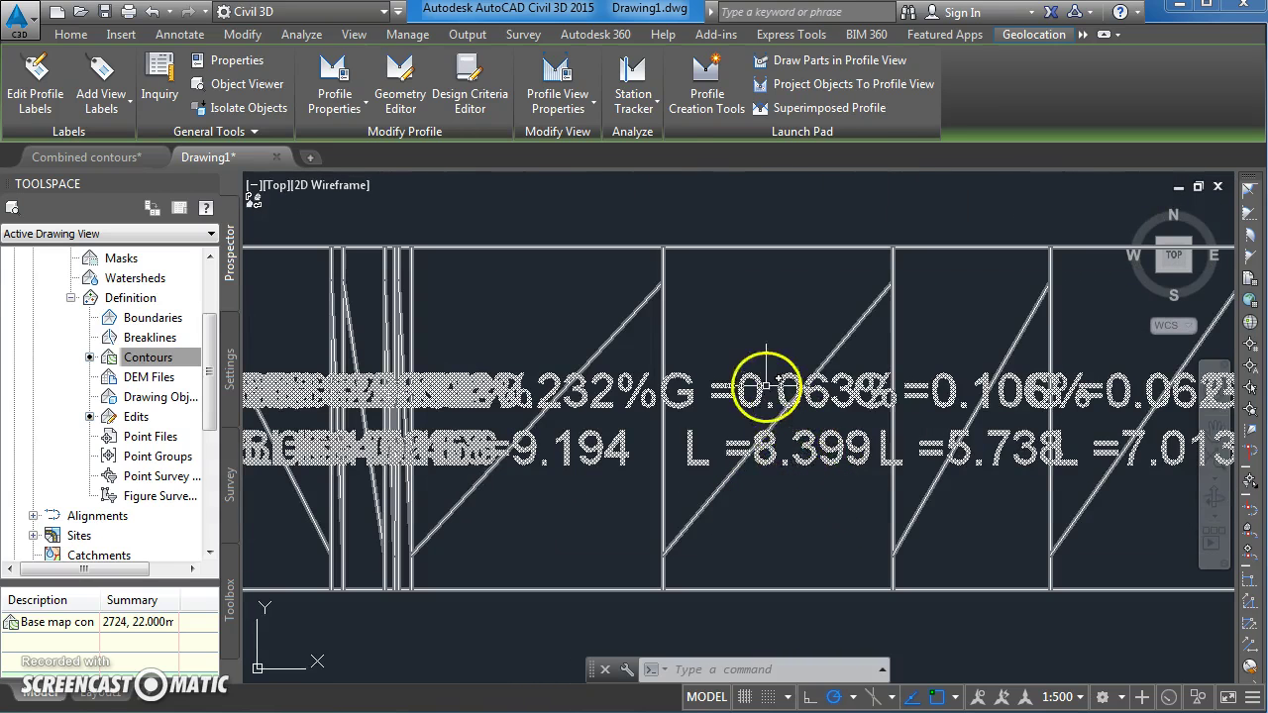
pyautogui.scroll(-5, 810, 465)
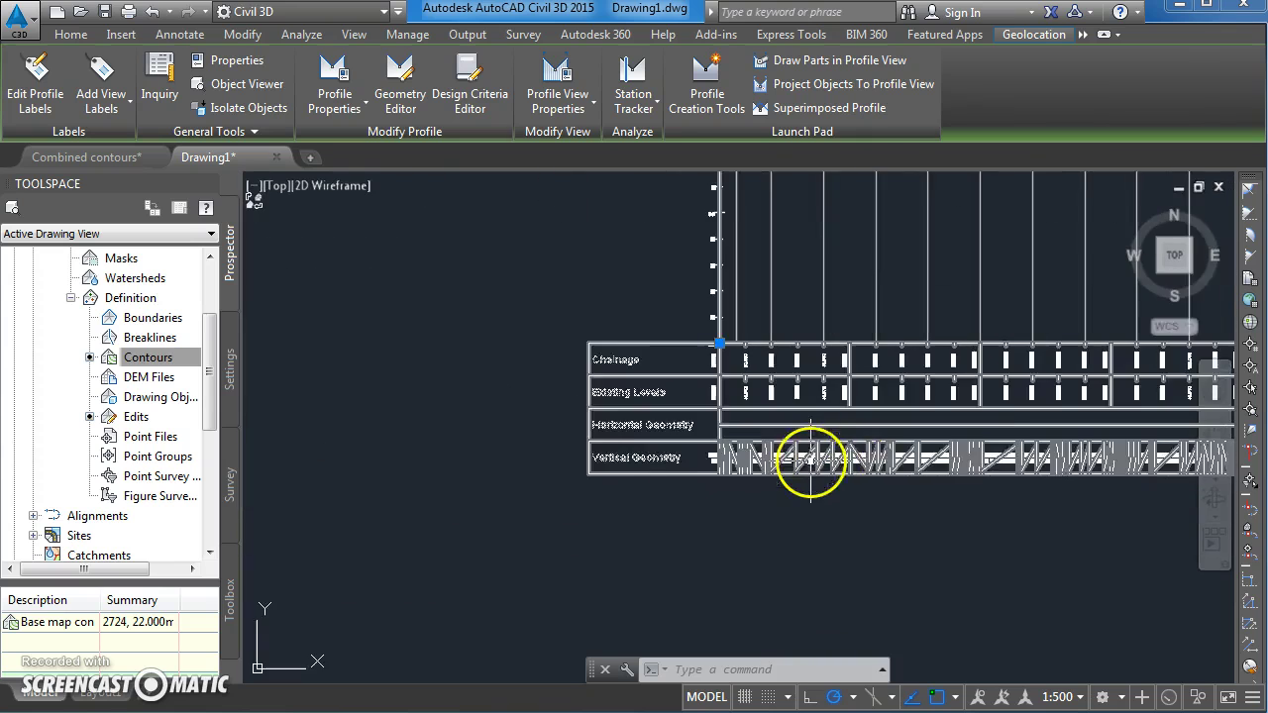
pyautogui.moveTo(811, 465); pyautogui.dragTo(551, 473, button='middle')
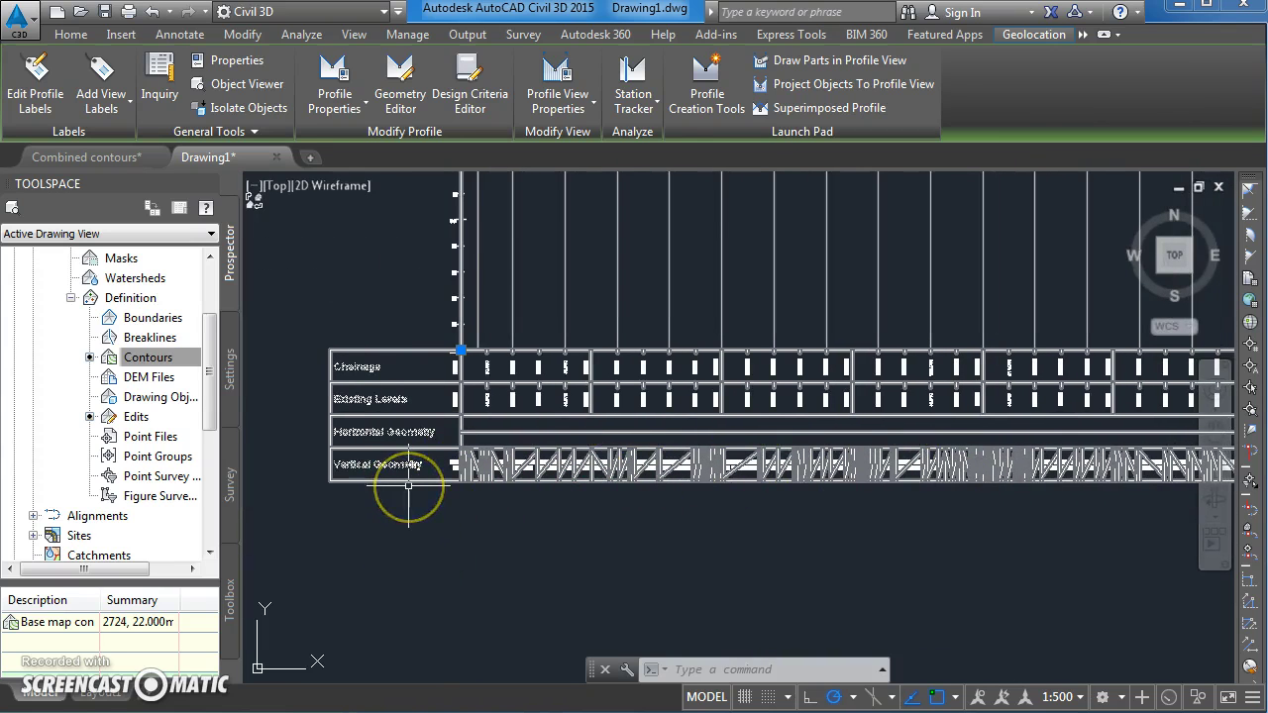
pyautogui.click(502, 464)
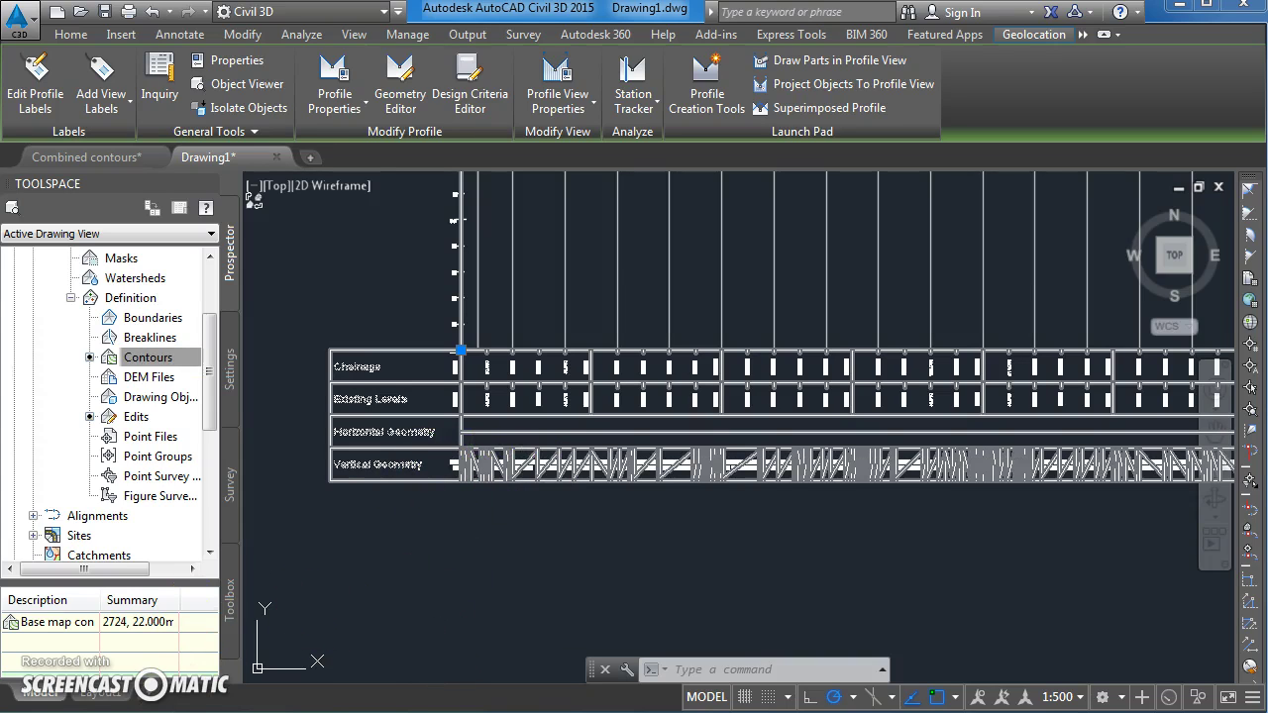
pyautogui.press('Escape')
# Inspect the chainage and level labels along the vertical geometry band and compare them with the profiles above.
pyautogui.scroll(2, 600, 376)
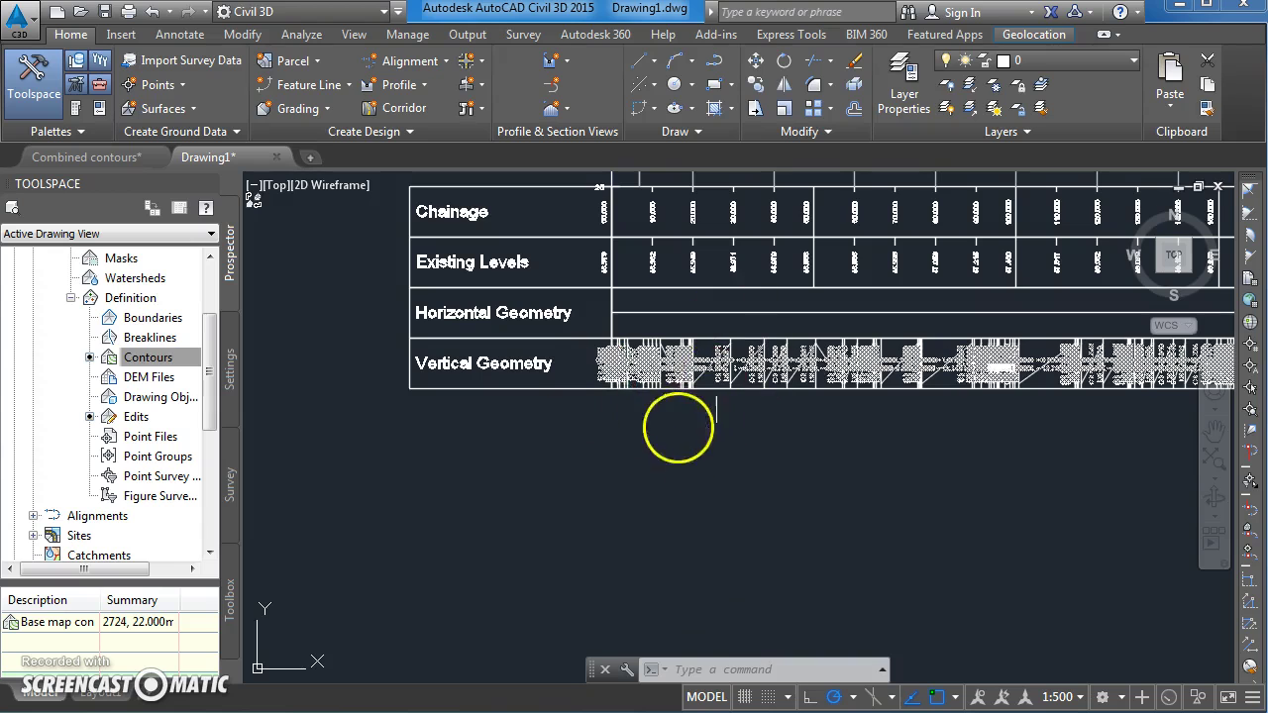
pyautogui.scroll(2, 584, 452)
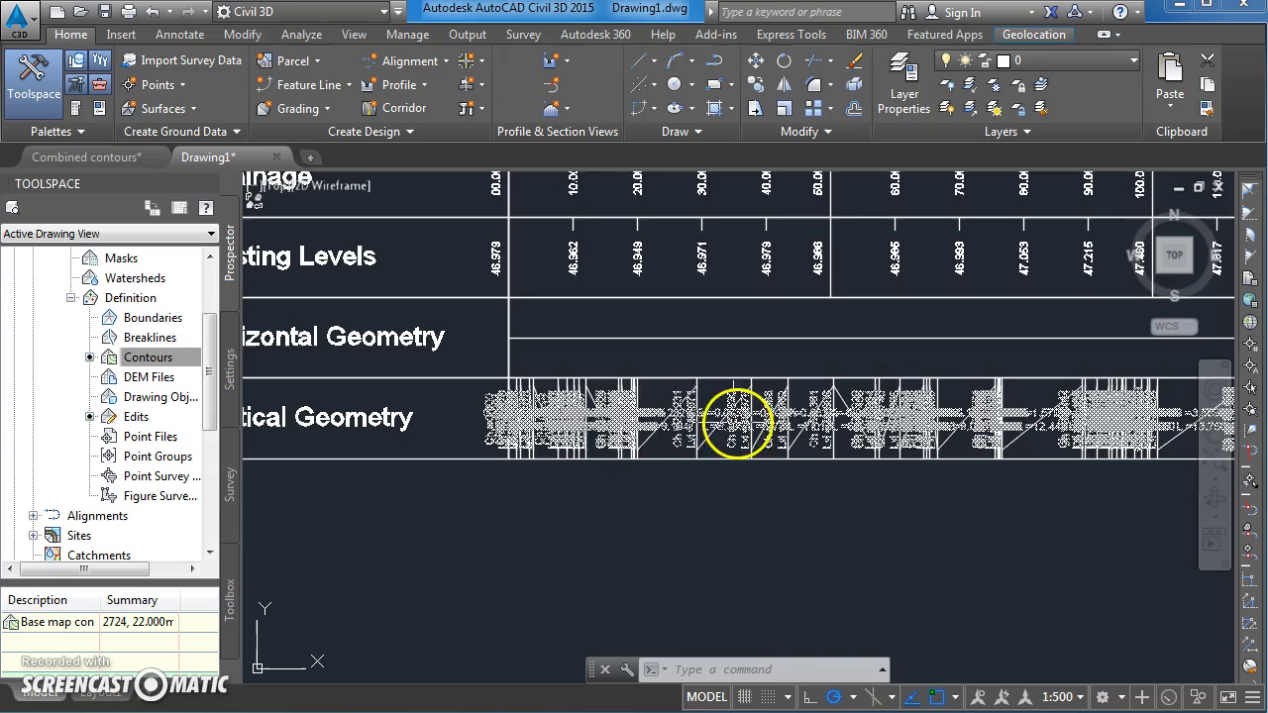
pyautogui.scroll(-3, 626, 425)
pyautogui.scroll(-1, 764, 309)
pyautogui.moveTo(763, 308); pyautogui.dragTo(725, 394, button='middle')
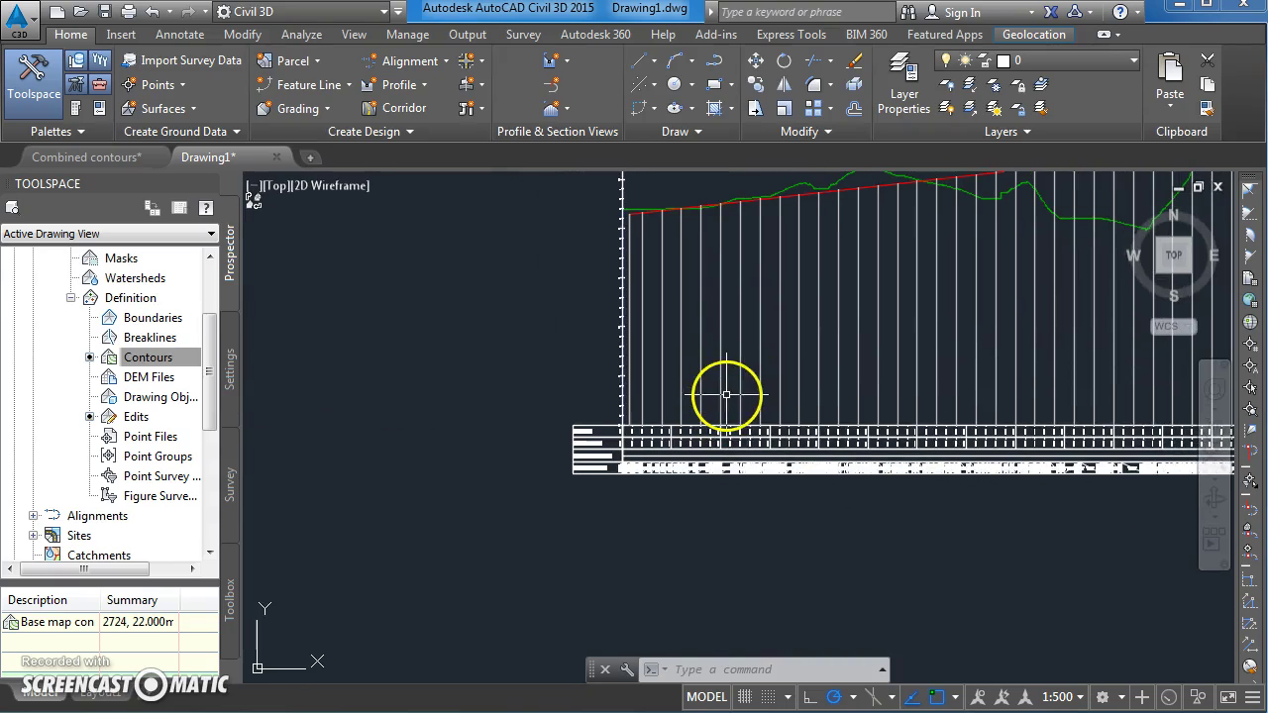
pyautogui.scroll(3, 708, 471)
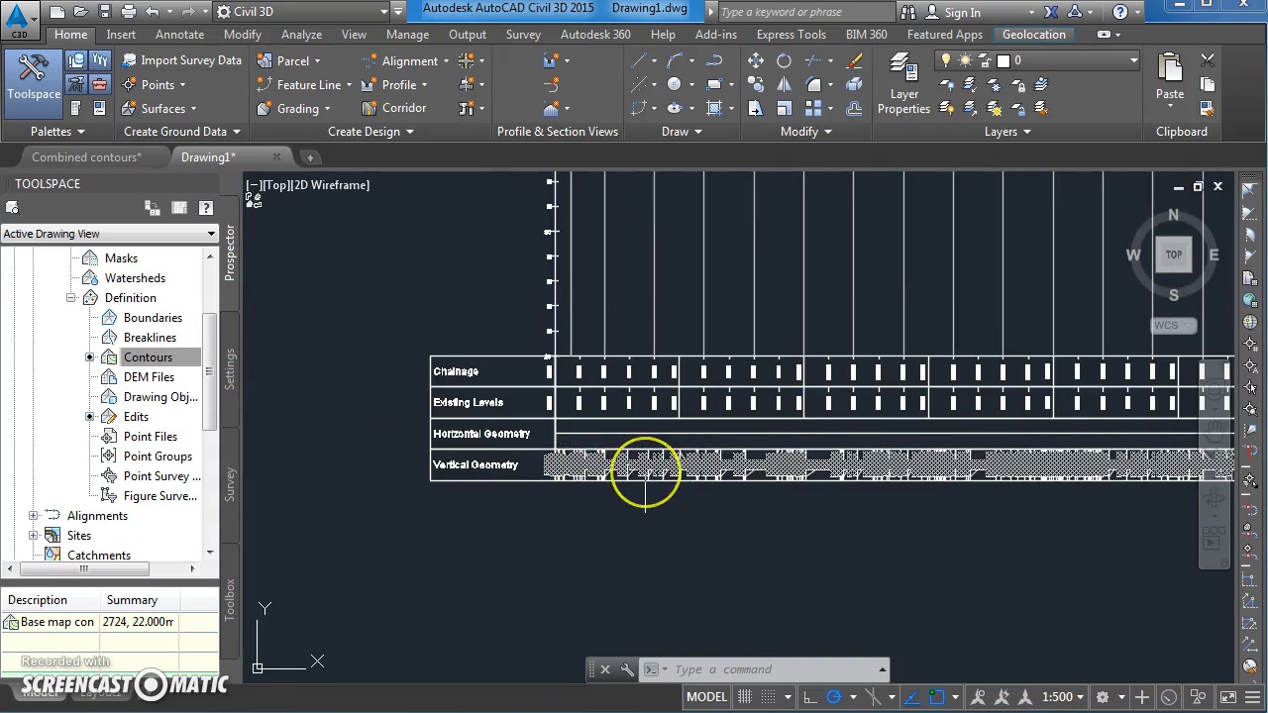
pyautogui.scroll(1, 640, 486)
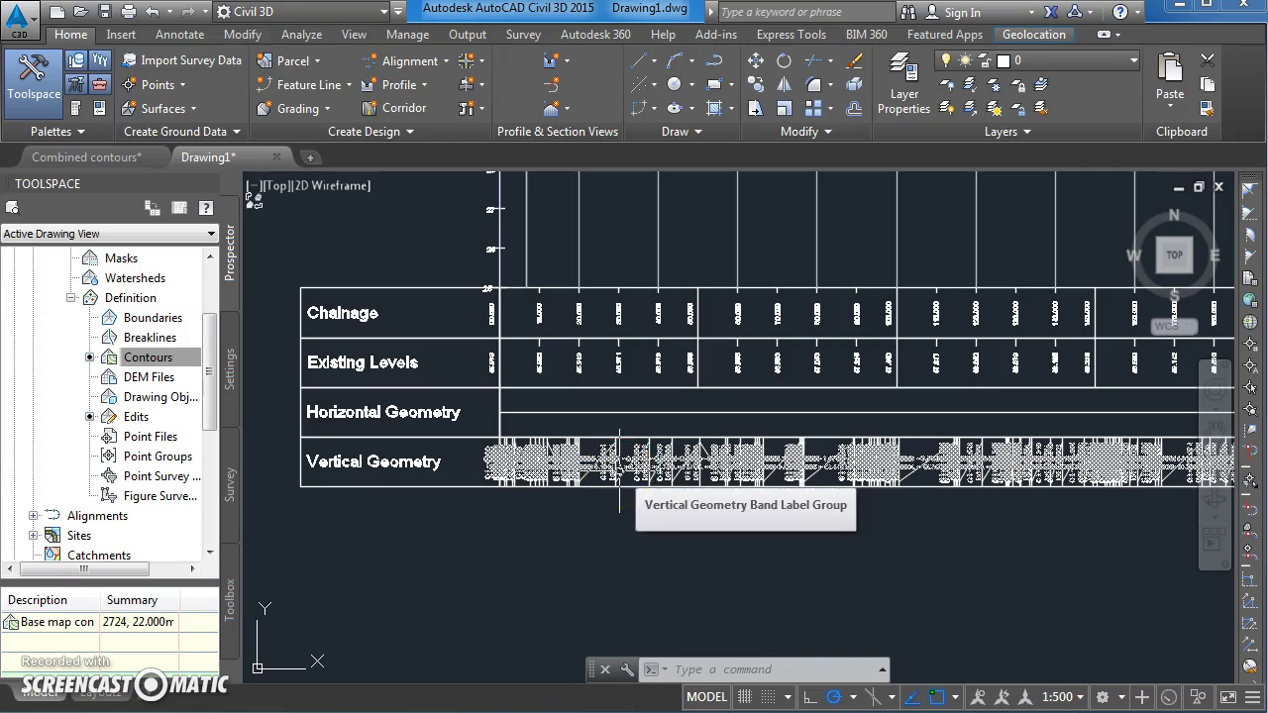
pyautogui.scroll(2, 619, 466)
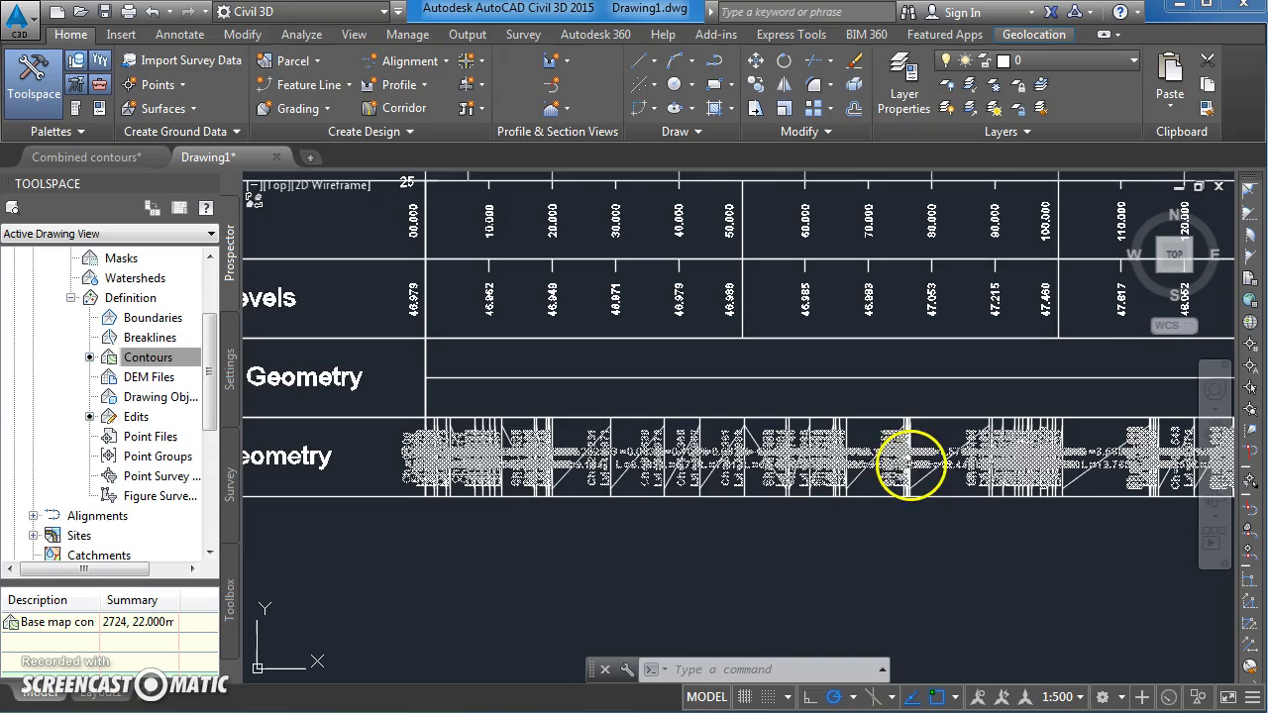
pyautogui.scroll(-4, 878, 466)
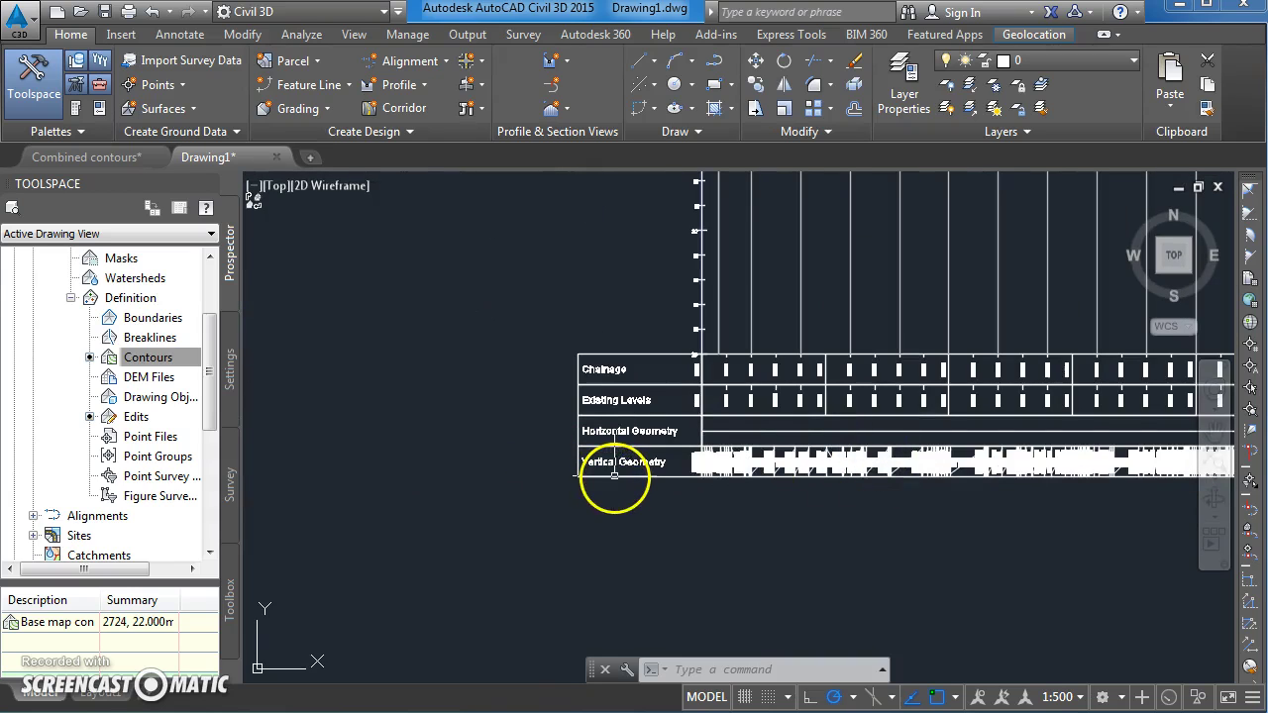
# Keep the Vertical Geometry band in the VA Geometry Details style, set its Profile1 to Alignment - (1) - VP 1, and apply the properties.
pyautogui.click(615, 477)
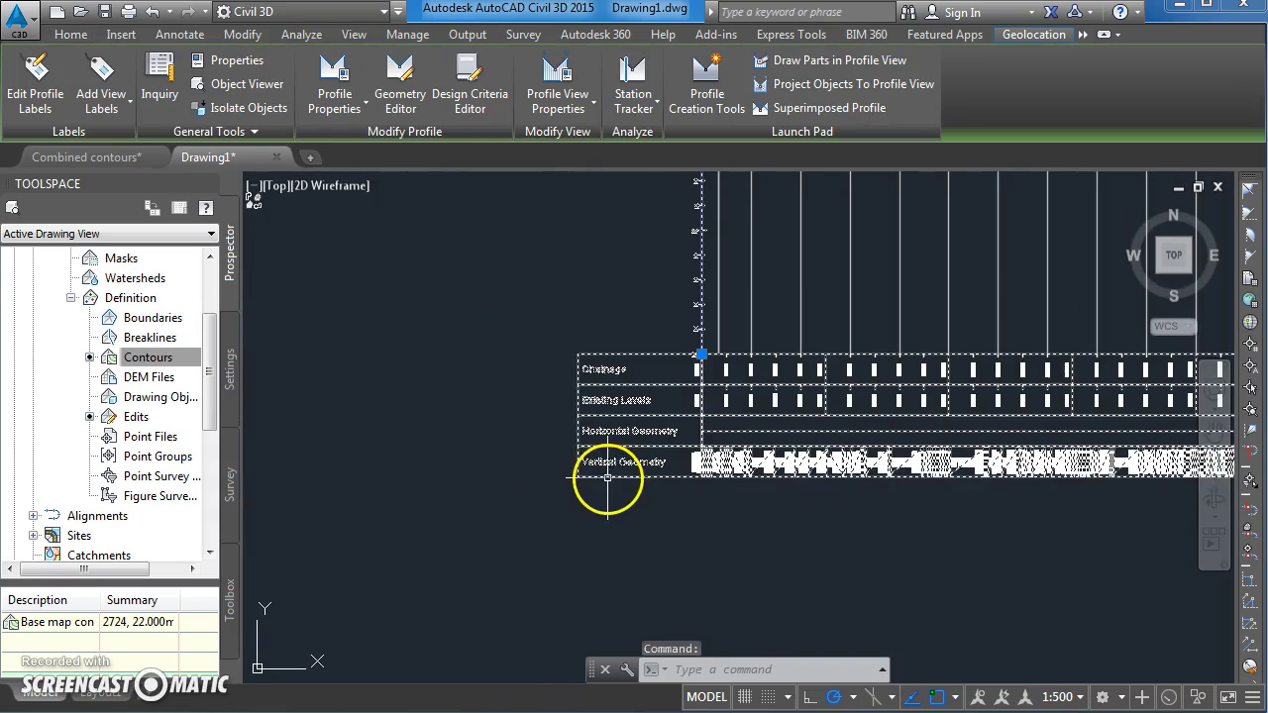
pyautogui.click(558, 67)
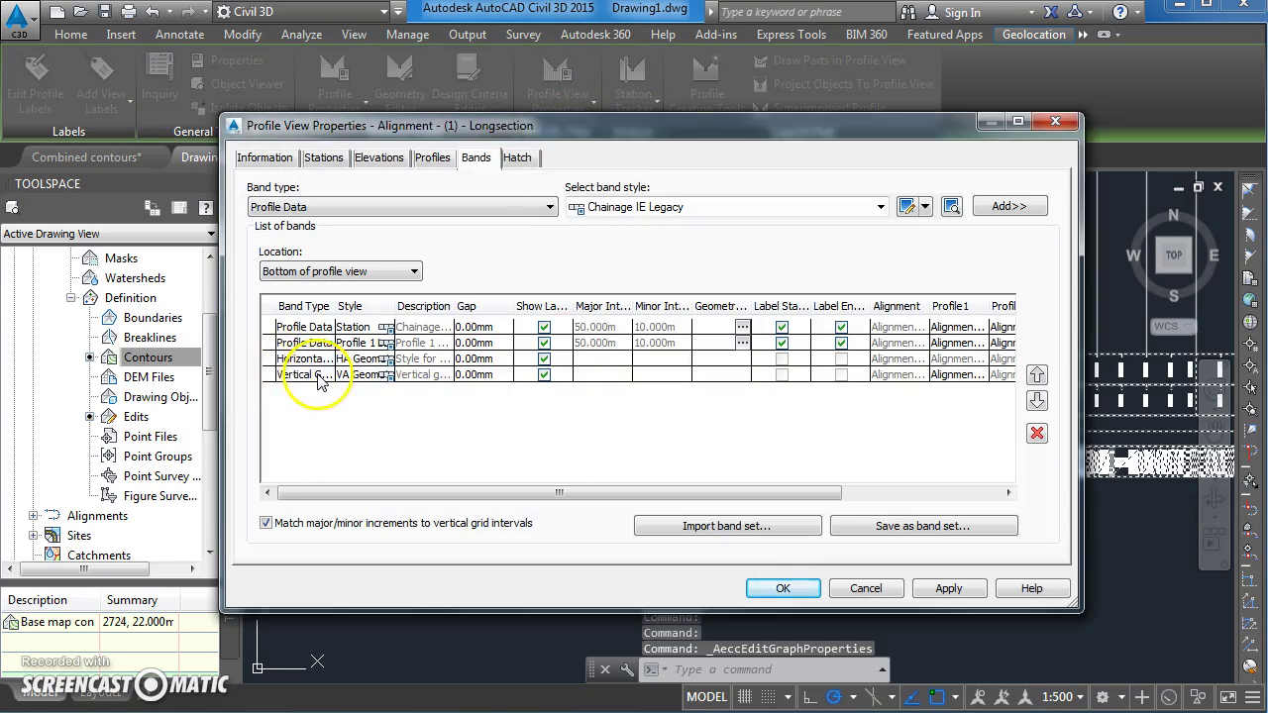
pyautogui.click(386, 378)
pyautogui.click(387, 377)
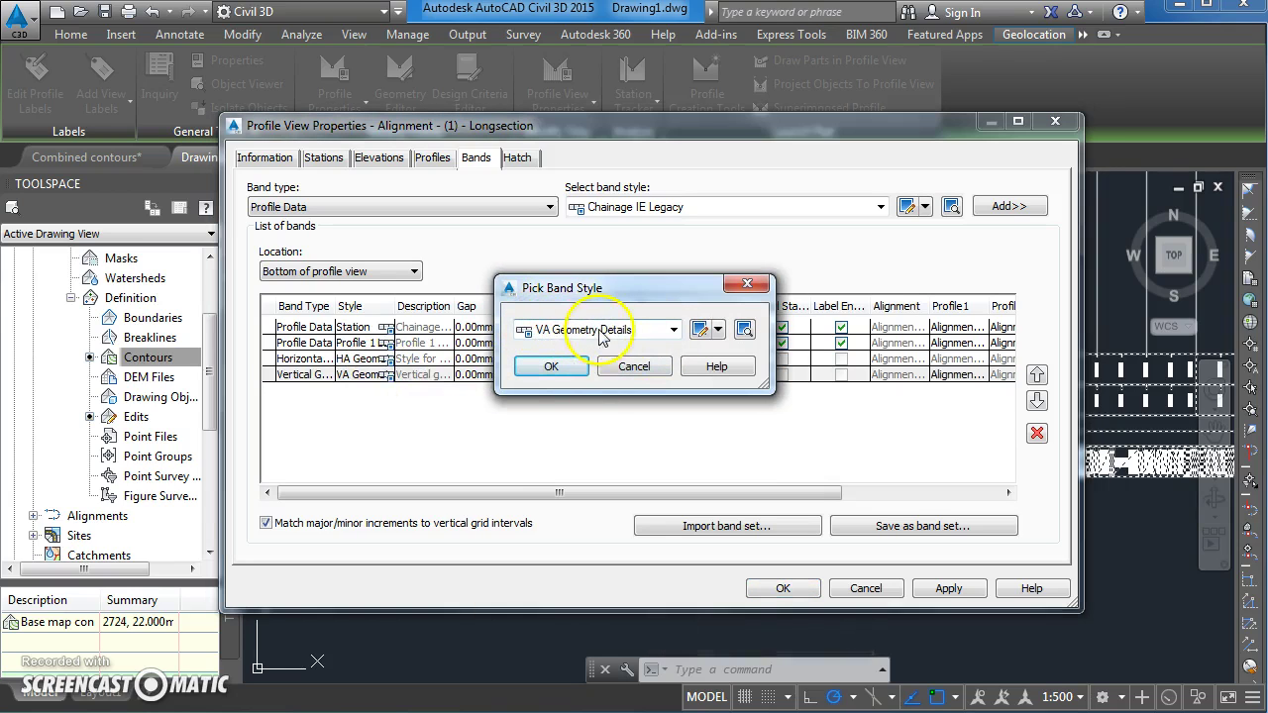
pyautogui.click(553, 366)
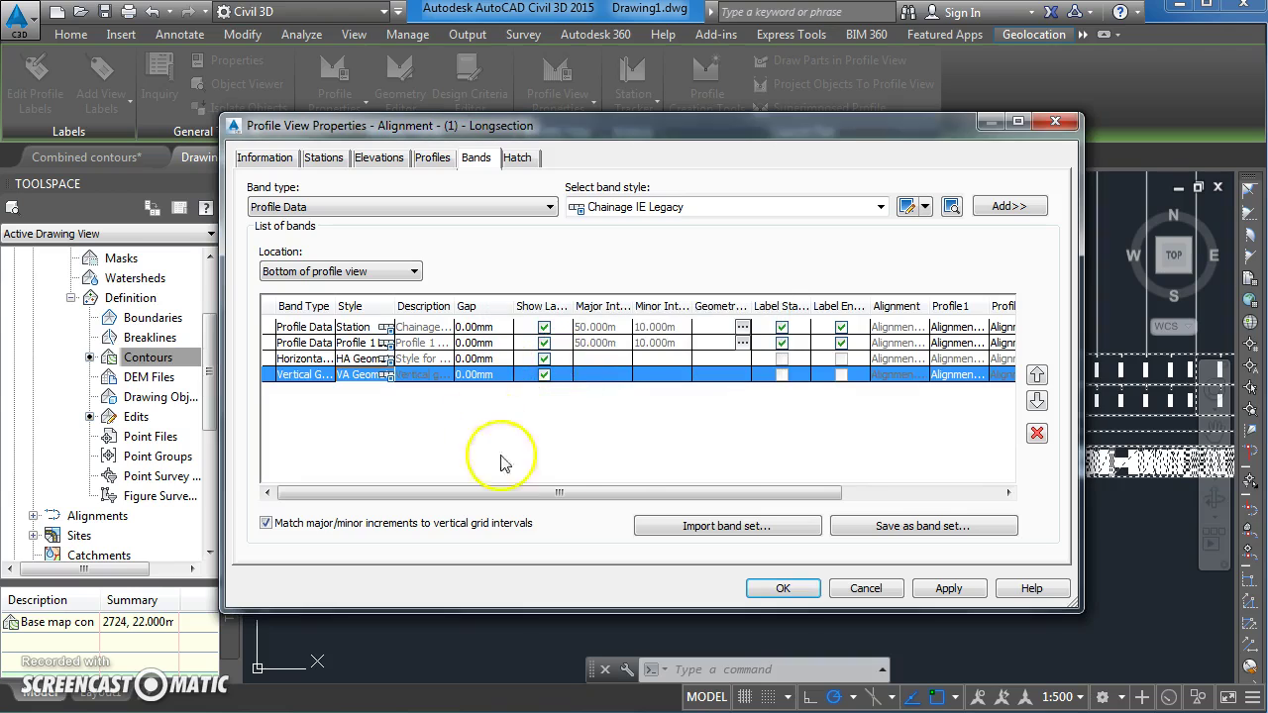
pyautogui.moveTo(714, 492); pyautogui.dragTo(863, 486)
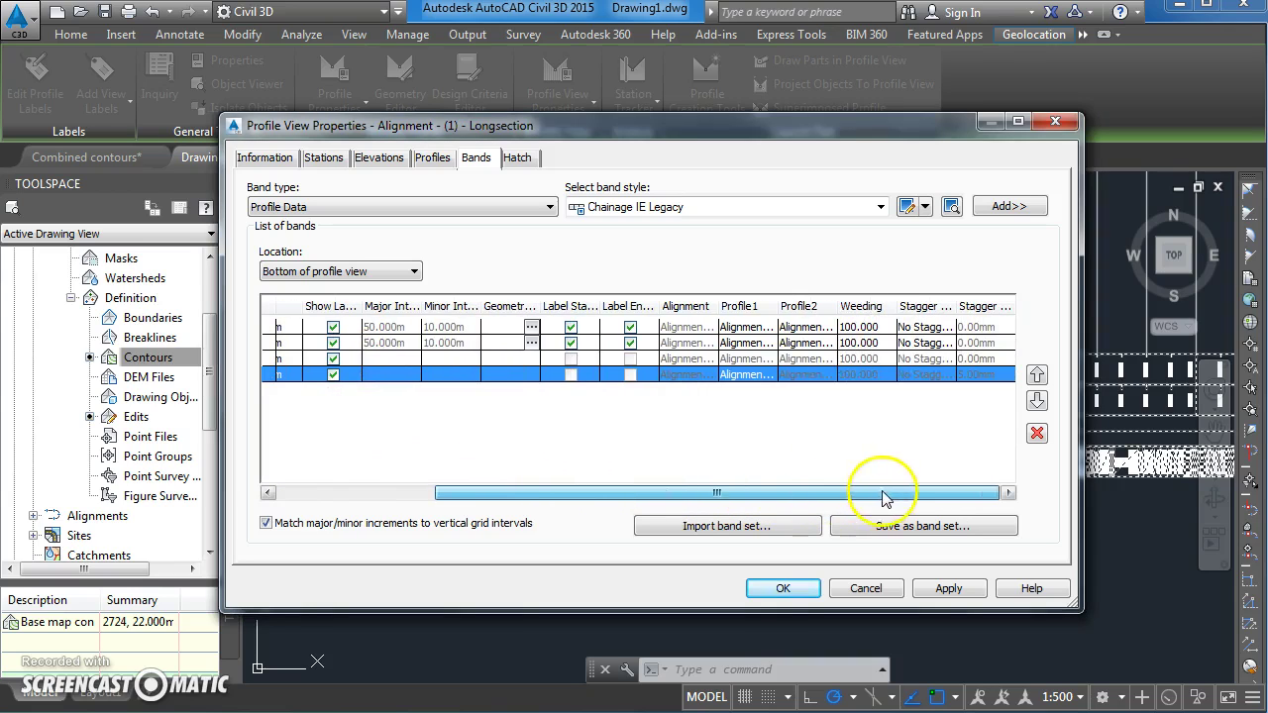
pyautogui.click(770, 378)
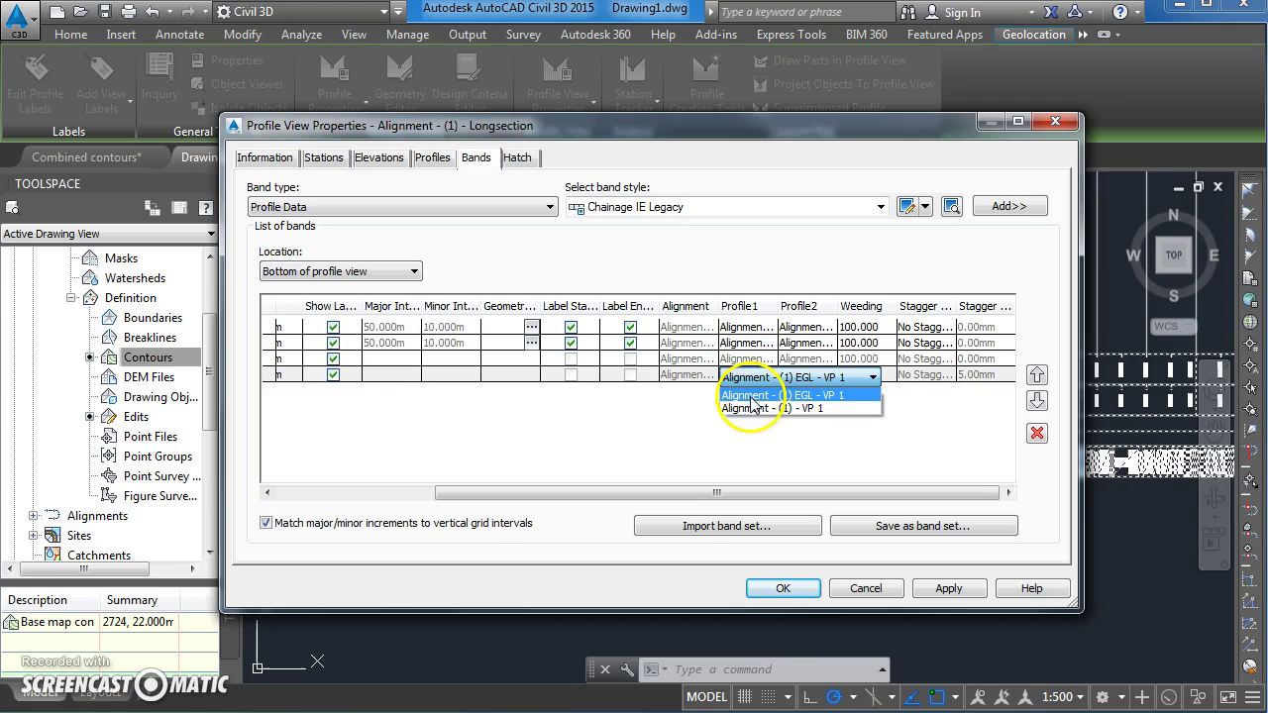
pyautogui.click(809, 408)
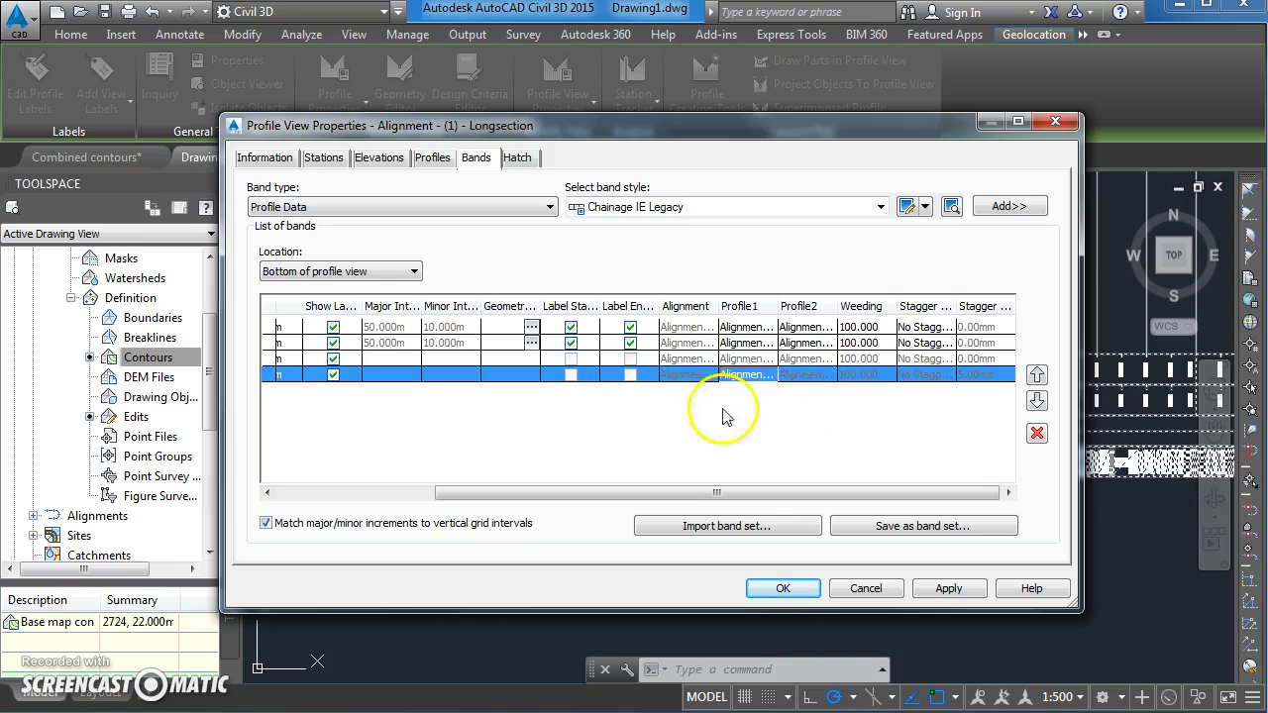
pyautogui.click(782, 590)
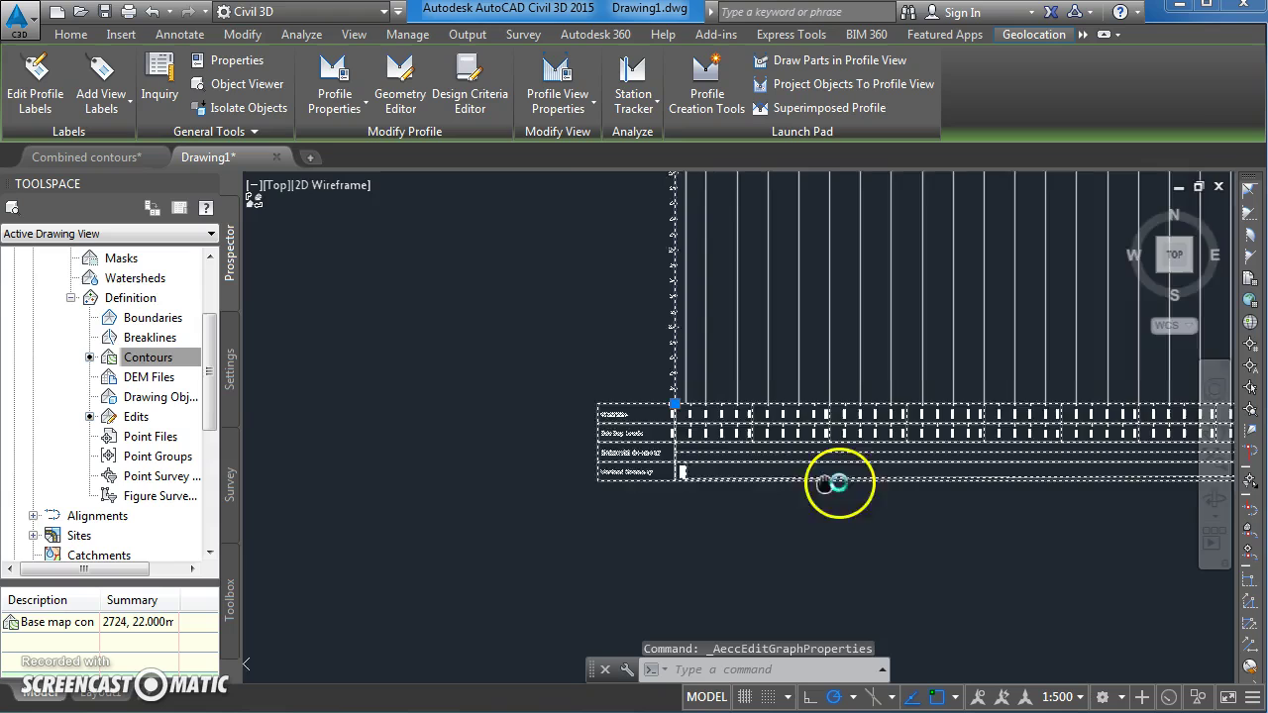
# Review the updated vertical geometry band along the design profile towards the crest, and clear the selection.
pyautogui.moveTo(926, 500); pyautogui.dragTo(885, 501, button='middle')
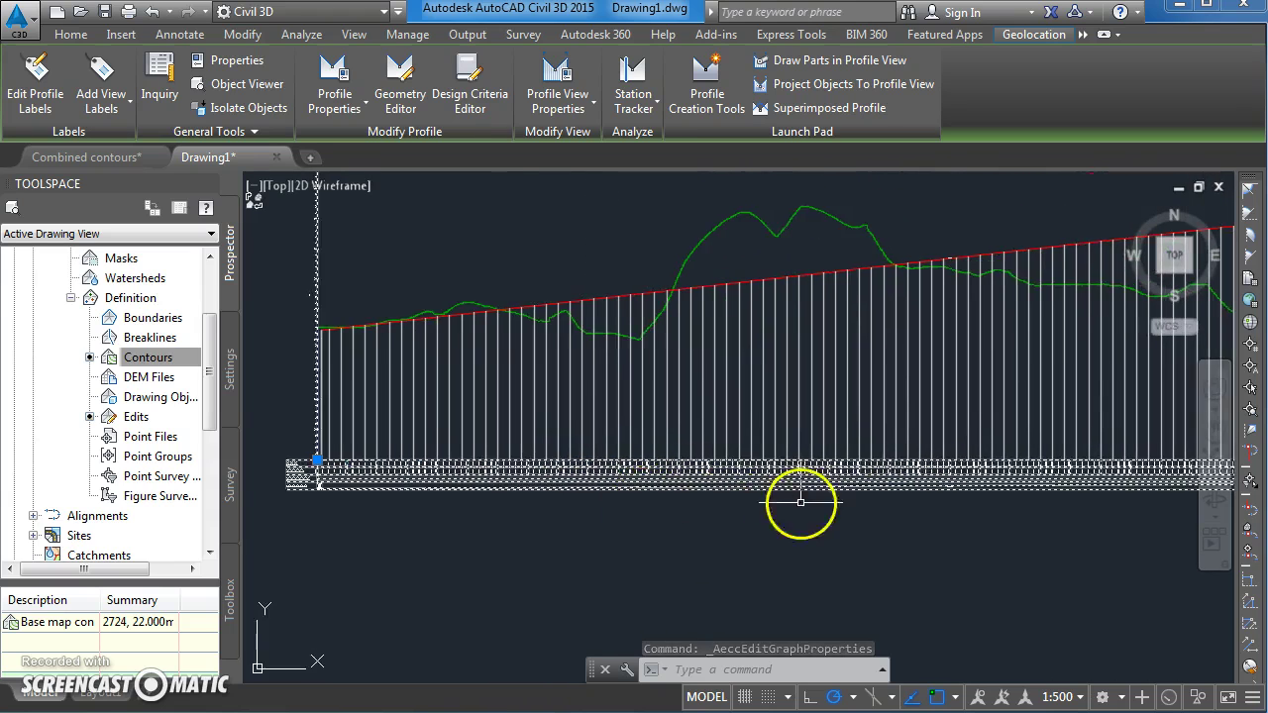
pyautogui.moveTo(868, 505); pyautogui.dragTo(798, 510, button='middle')
pyautogui.press('Escape')
pyautogui.press('Escape')
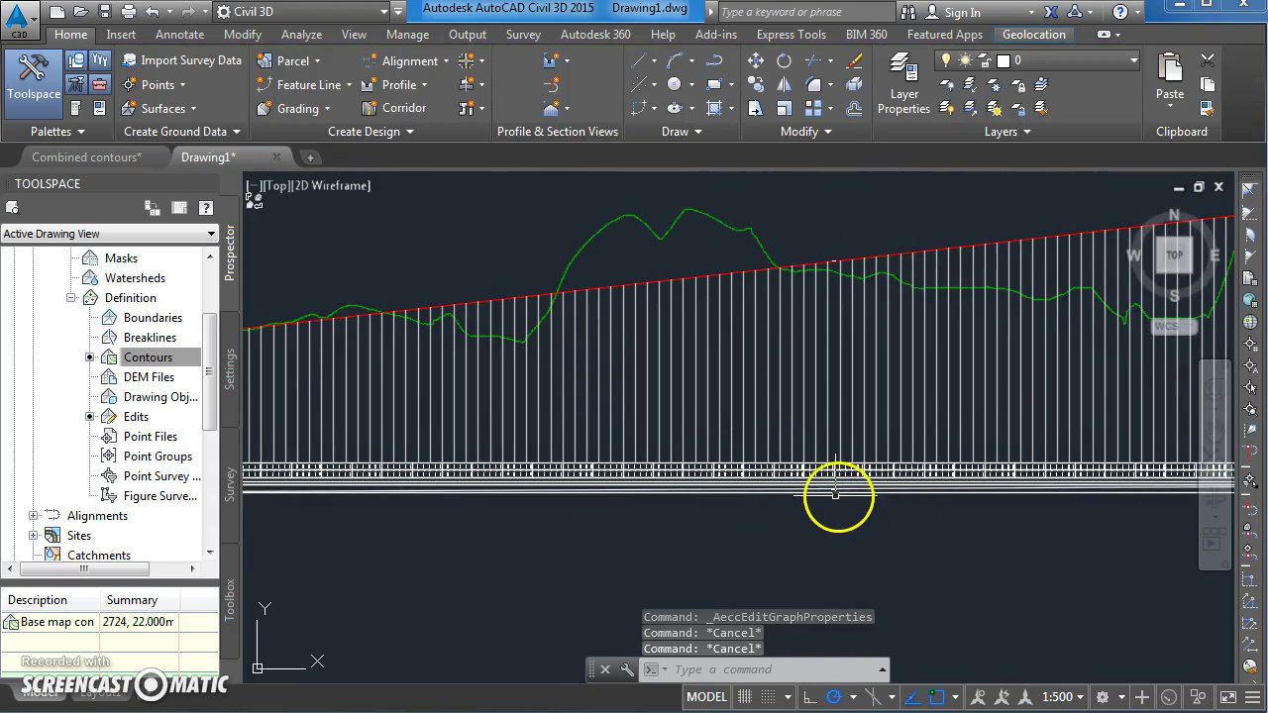
pyautogui.scroll(-4, 847, 492)
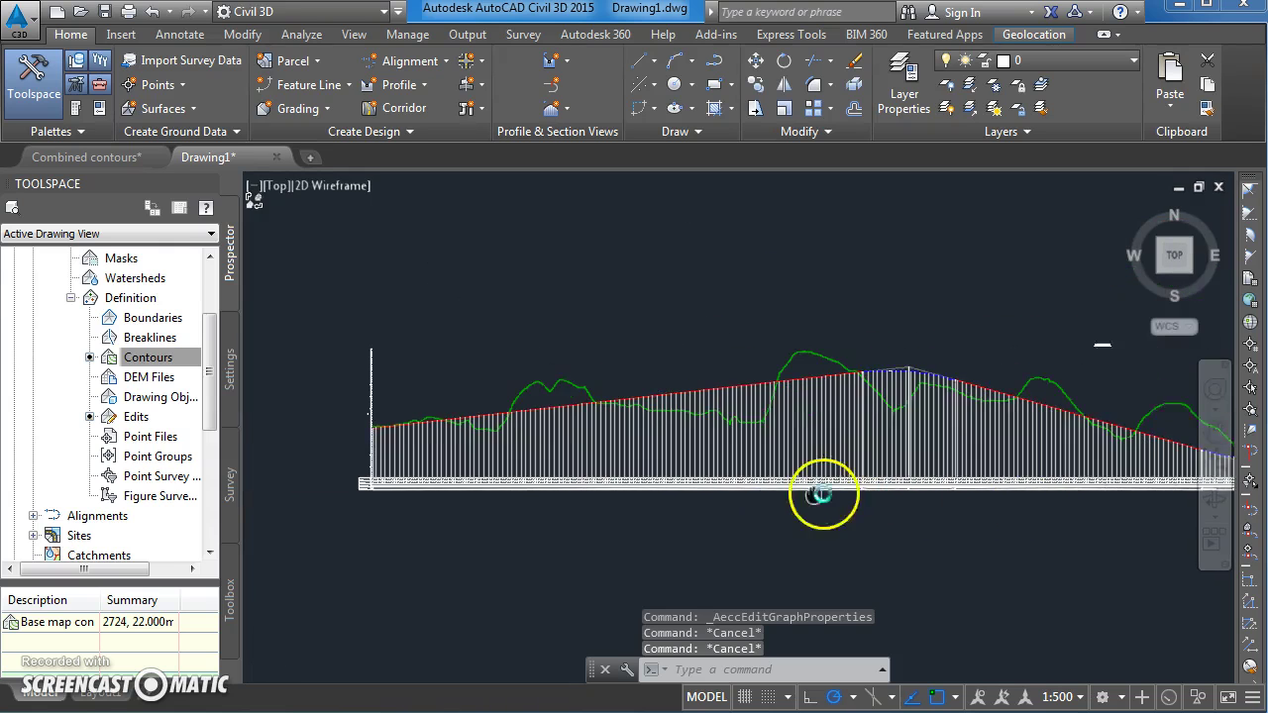
# Inspect the chainage, level, radius, K and length labels at the start, middle and end of the crest curve in the vertical geometry band.
pyautogui.scroll(4, 877, 486)
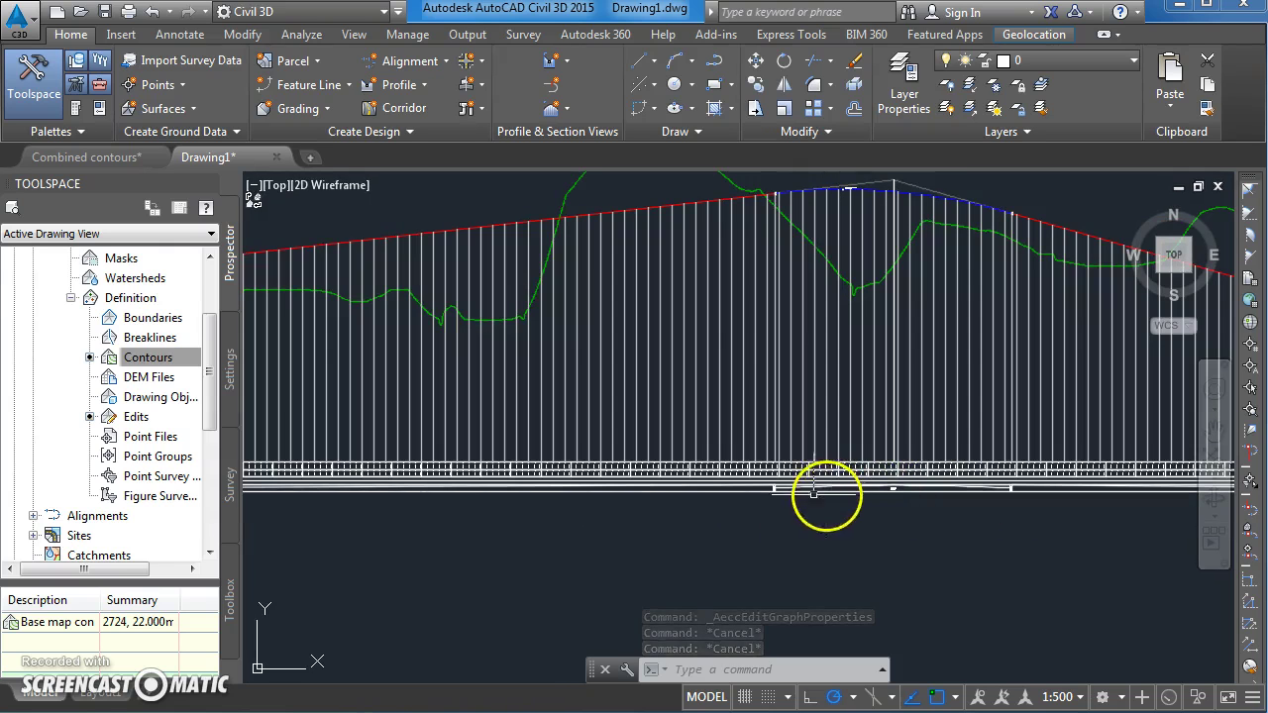
pyautogui.scroll(4, 899, 495)
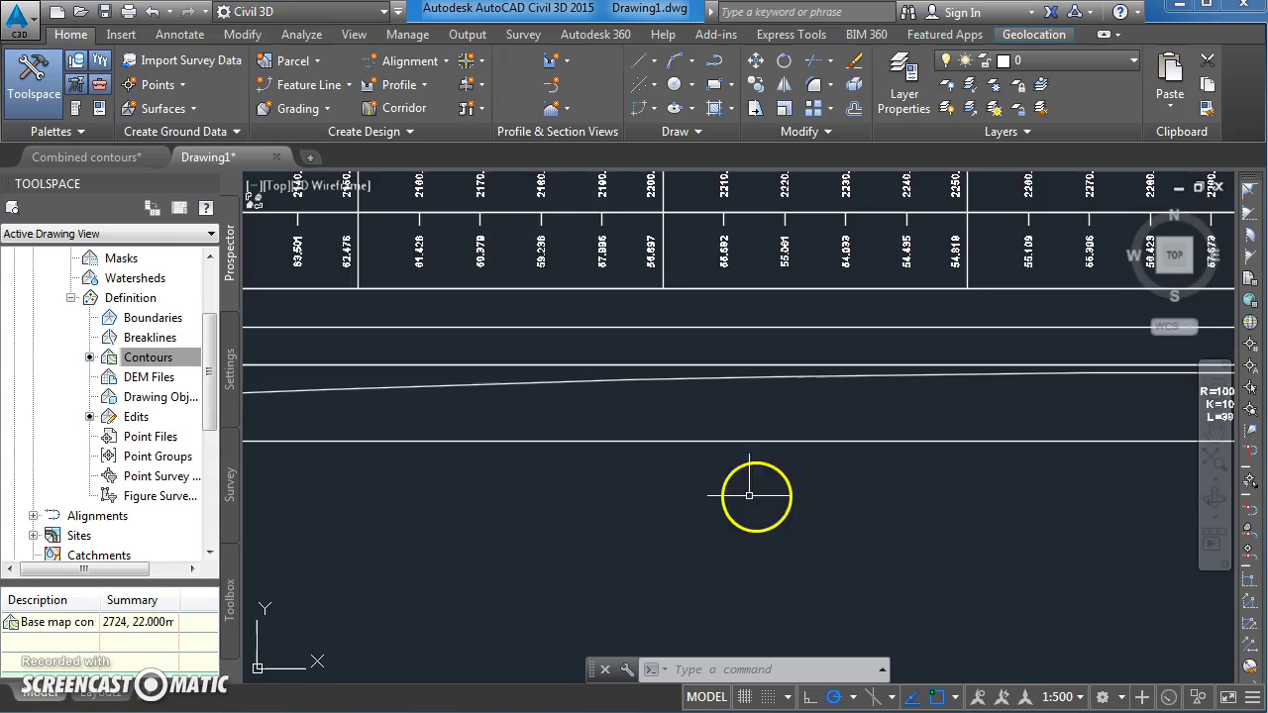
pyautogui.scroll(5, 614, 504)
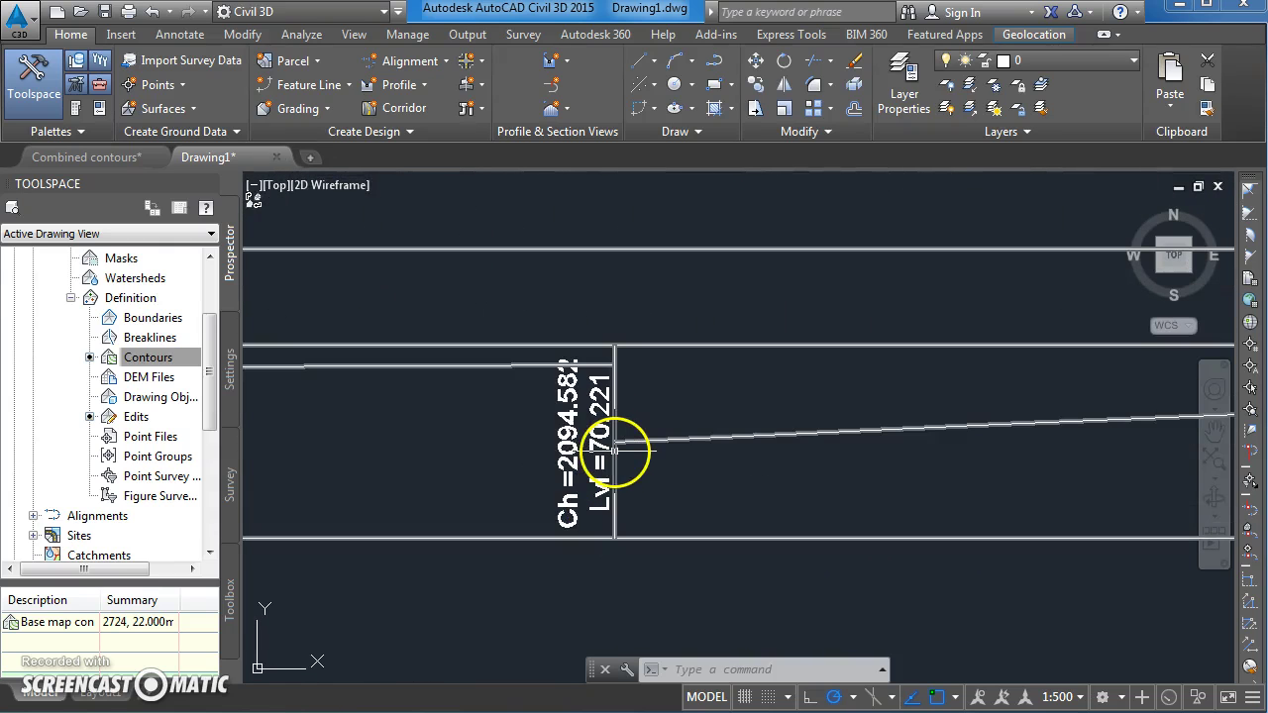
pyautogui.scroll(-6, 594, 446)
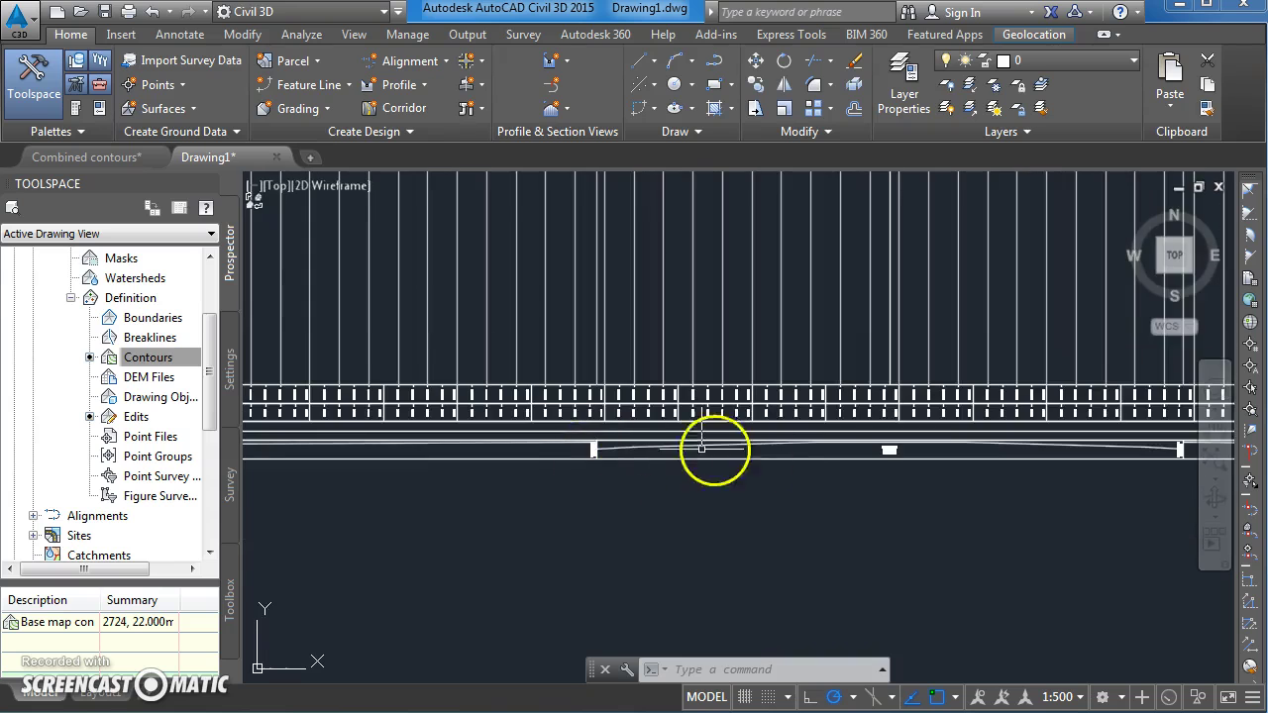
pyautogui.scroll(3, 753, 476)
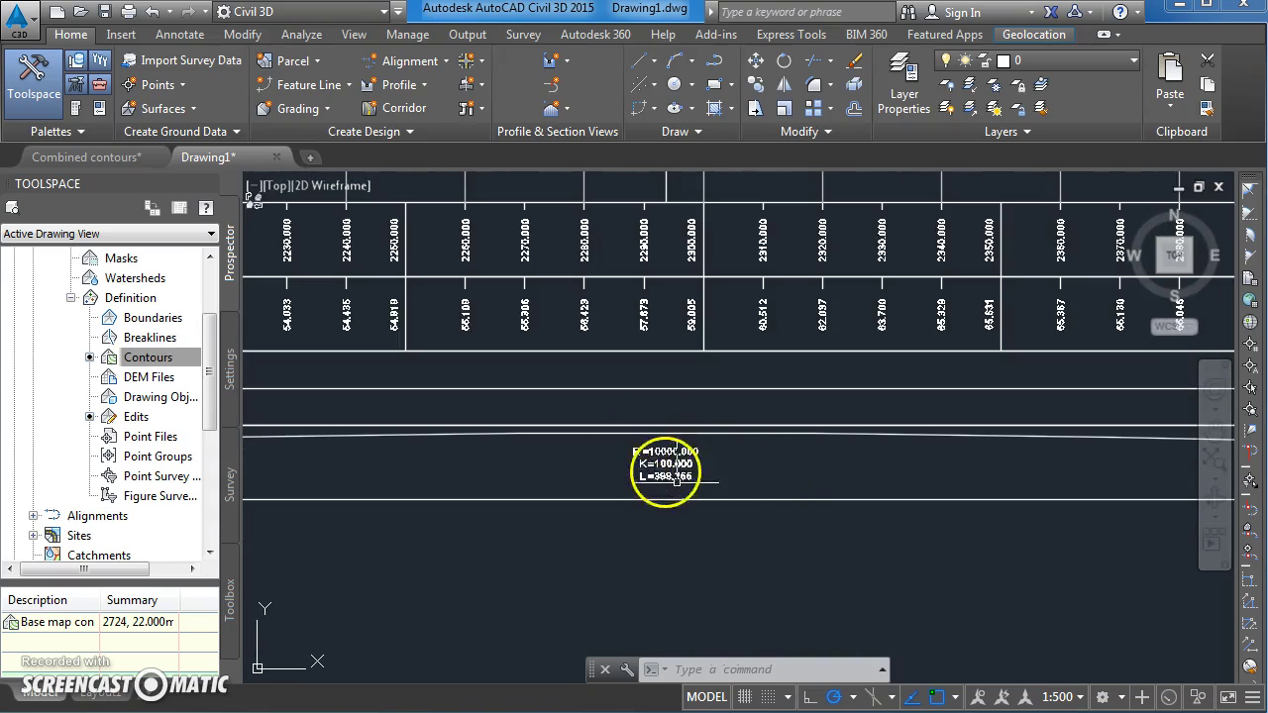
pyautogui.scroll(4, 687, 478)
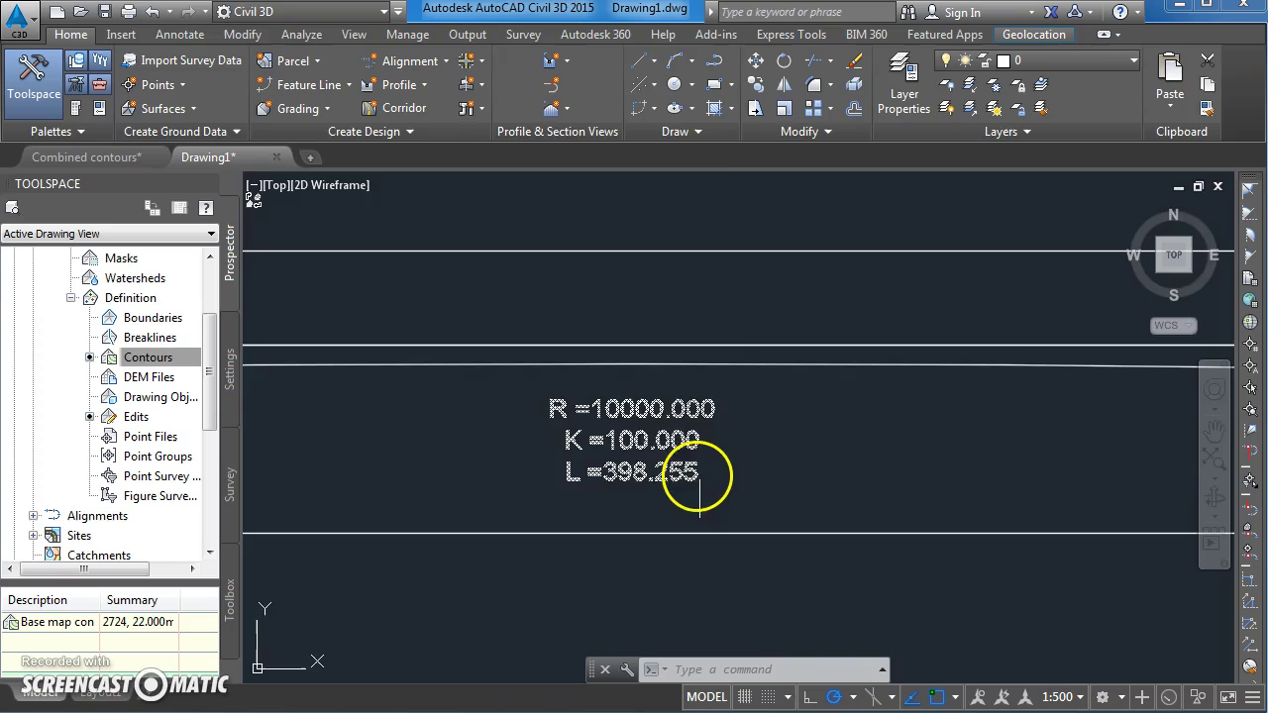
pyautogui.scroll(-5, 700, 478)
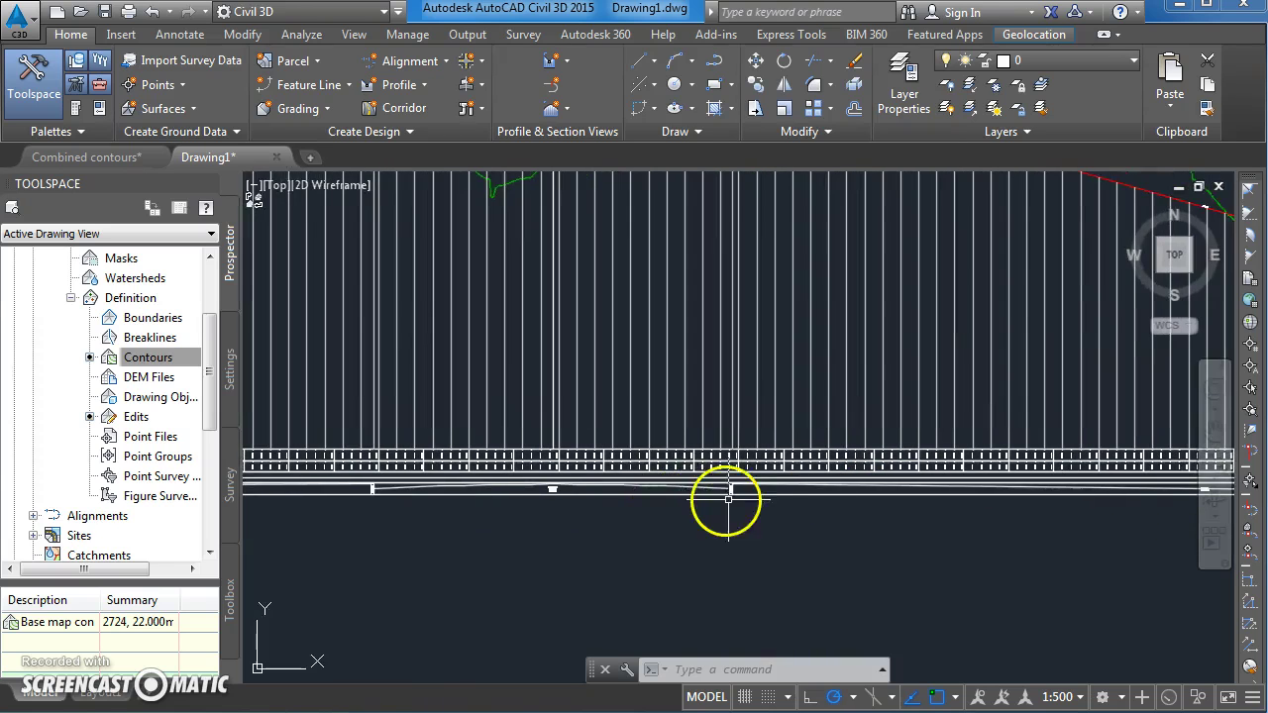
pyautogui.scroll(5, 728, 500)
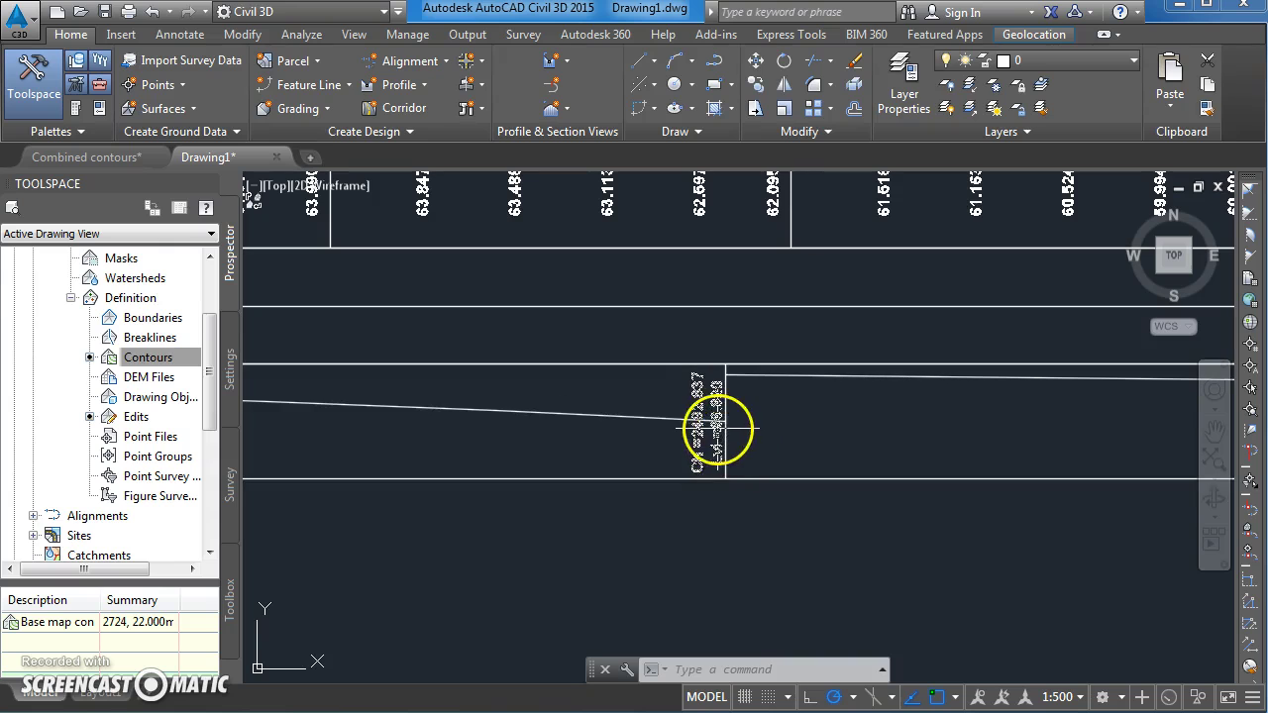
pyautogui.scroll(-4, 661, 435)
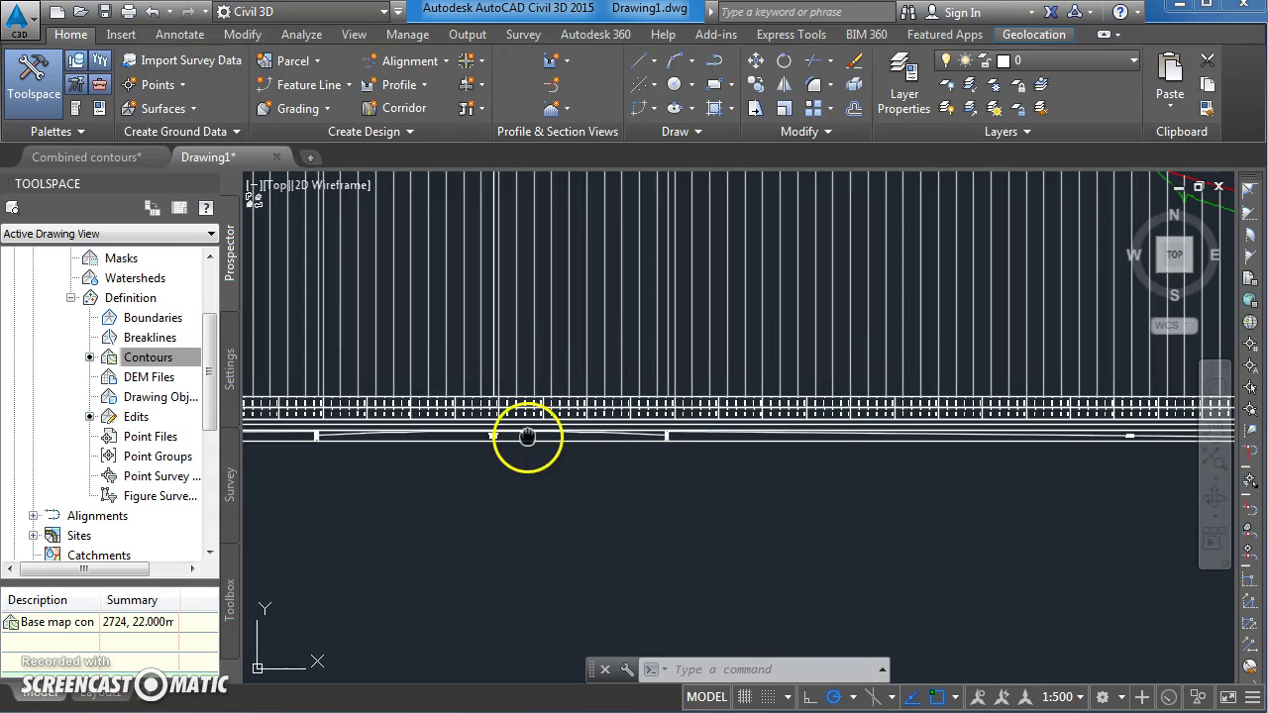
pyautogui.moveTo(527, 437); pyautogui.dragTo(792, 465, button='middle')
pyautogui.scroll(-5, 792, 466)
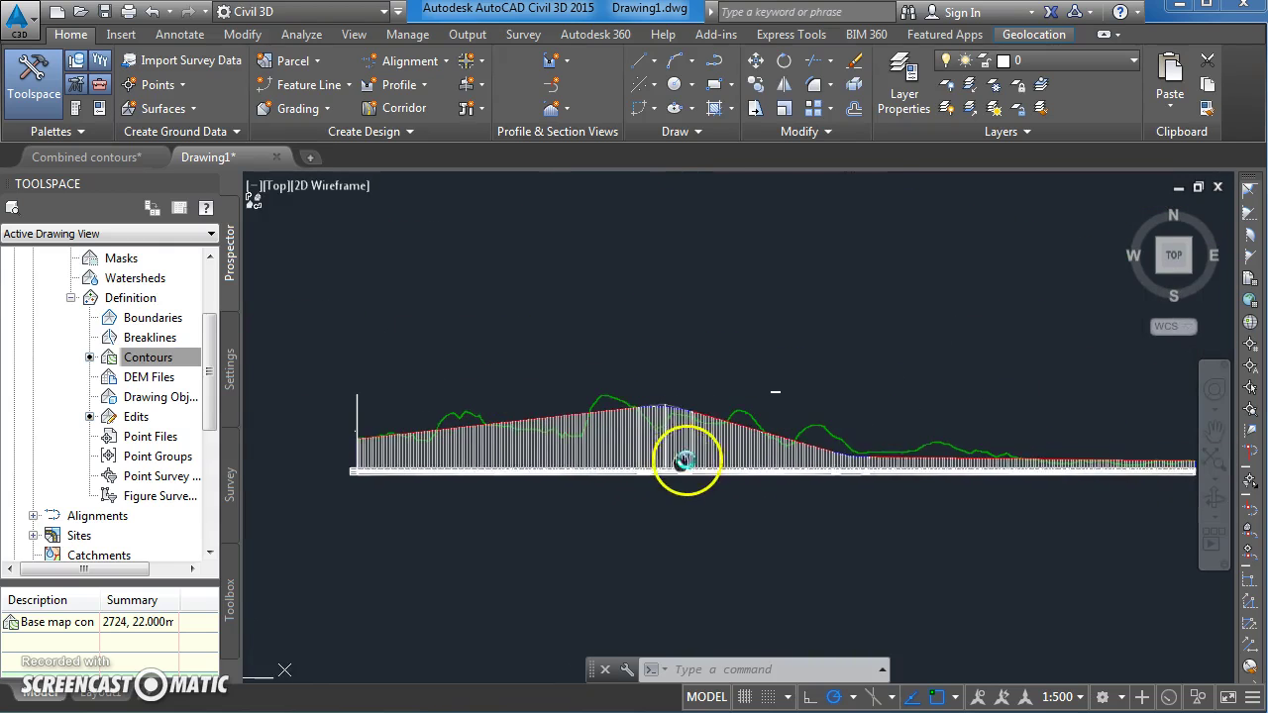
# Compare the crest curve in the vertical geometry band with the design profile's parabolic curve above it, and clear the selection.
pyautogui.moveTo(679, 462); pyautogui.dragTo(659, 459, button='middle')
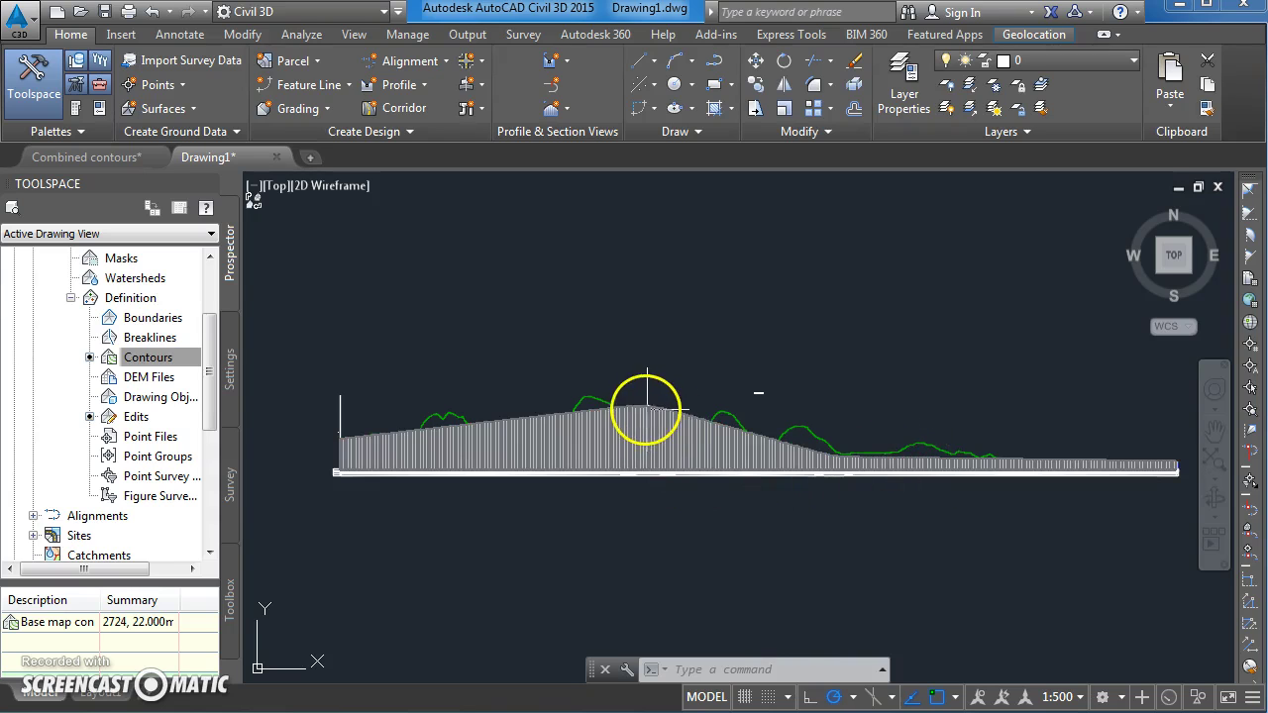
pyautogui.scroll(6, 645, 408)
pyautogui.moveTo(636, 649); pyautogui.dragTo(681, 531, button='middle')
pyautogui.scroll(2, 633, 576)
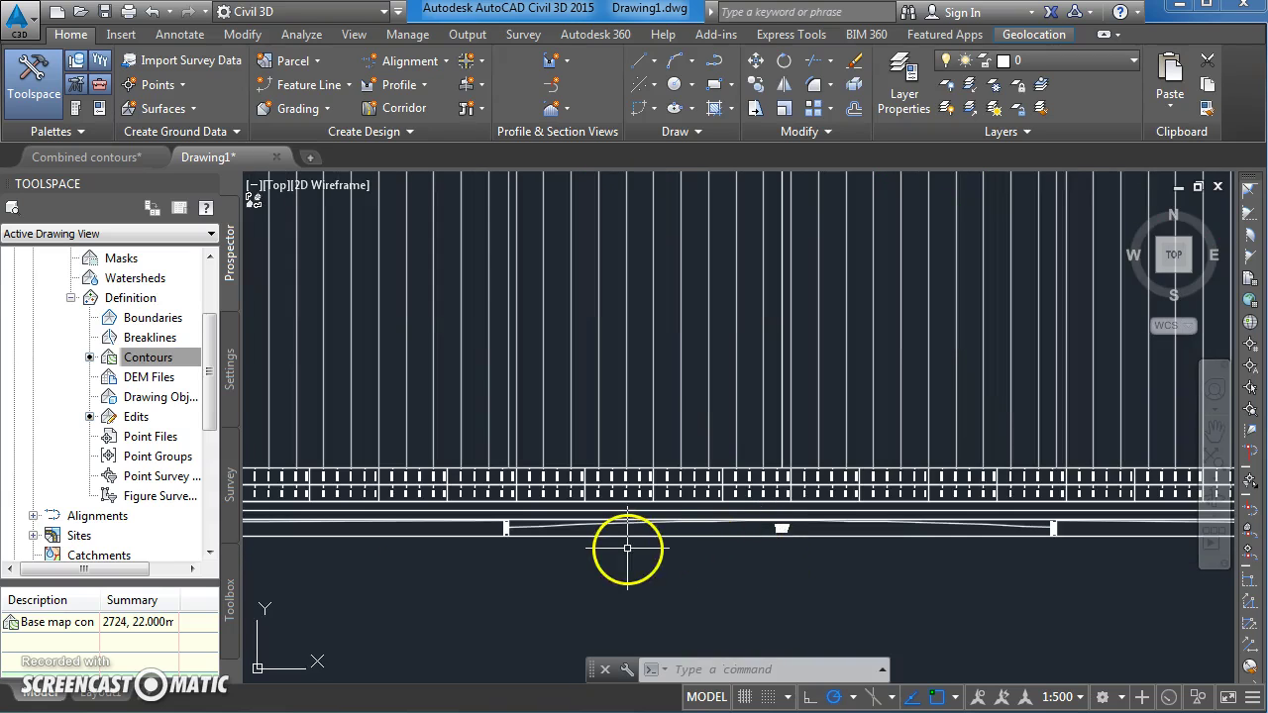
pyautogui.moveTo(682, 380); pyautogui.dragTo(679, 414, button='middle')
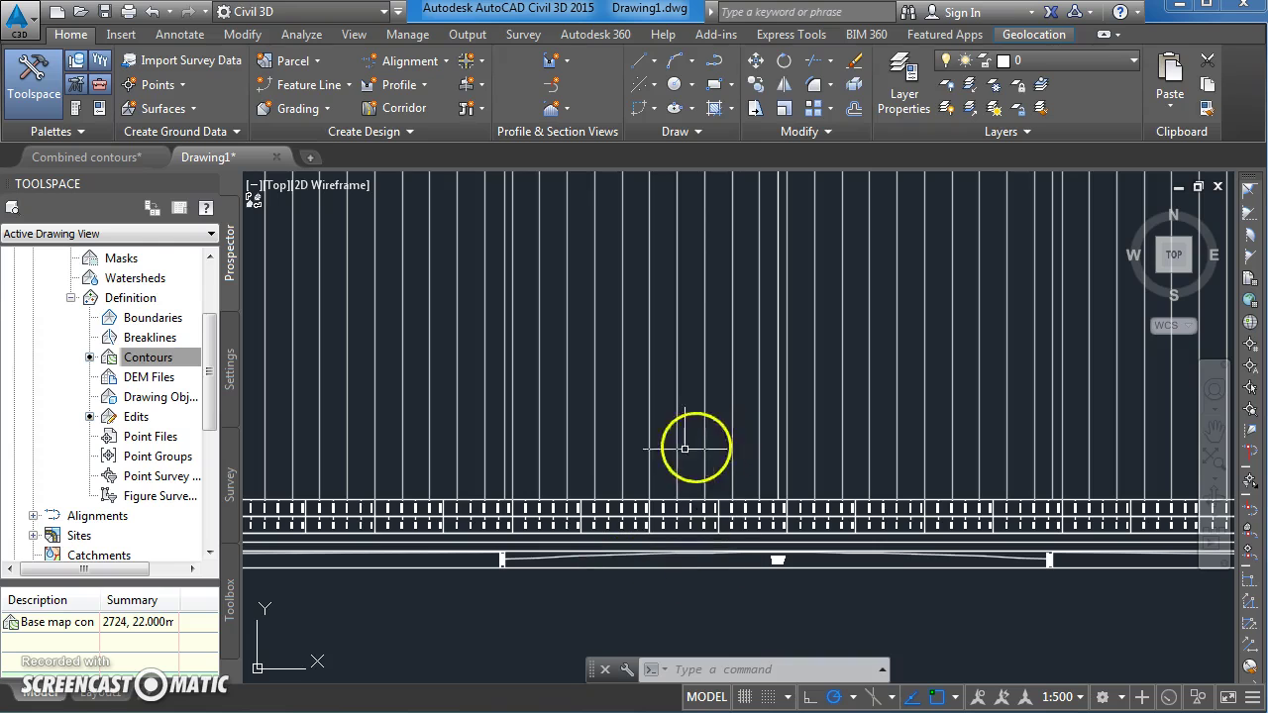
pyautogui.scroll(-4, 620, 371)
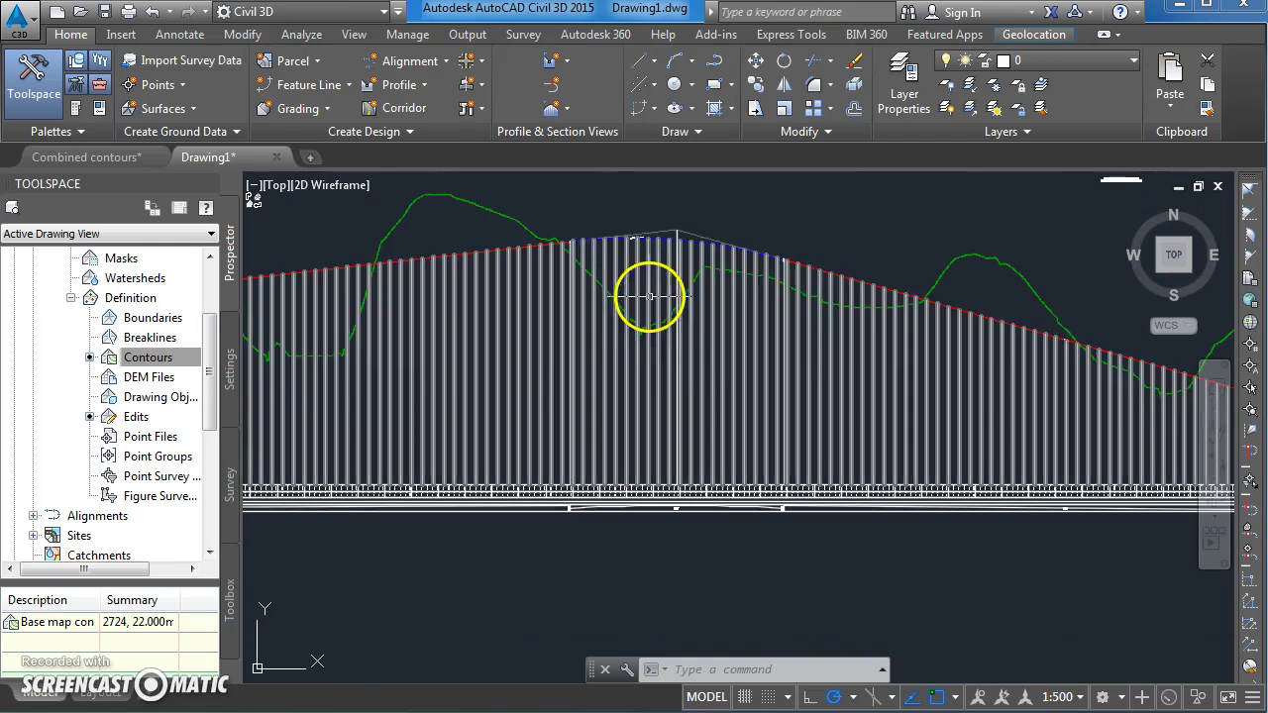
pyautogui.scroll(2, 655, 255)
pyautogui.moveTo(688, 228); pyautogui.dragTo(662, 331, button='middle')
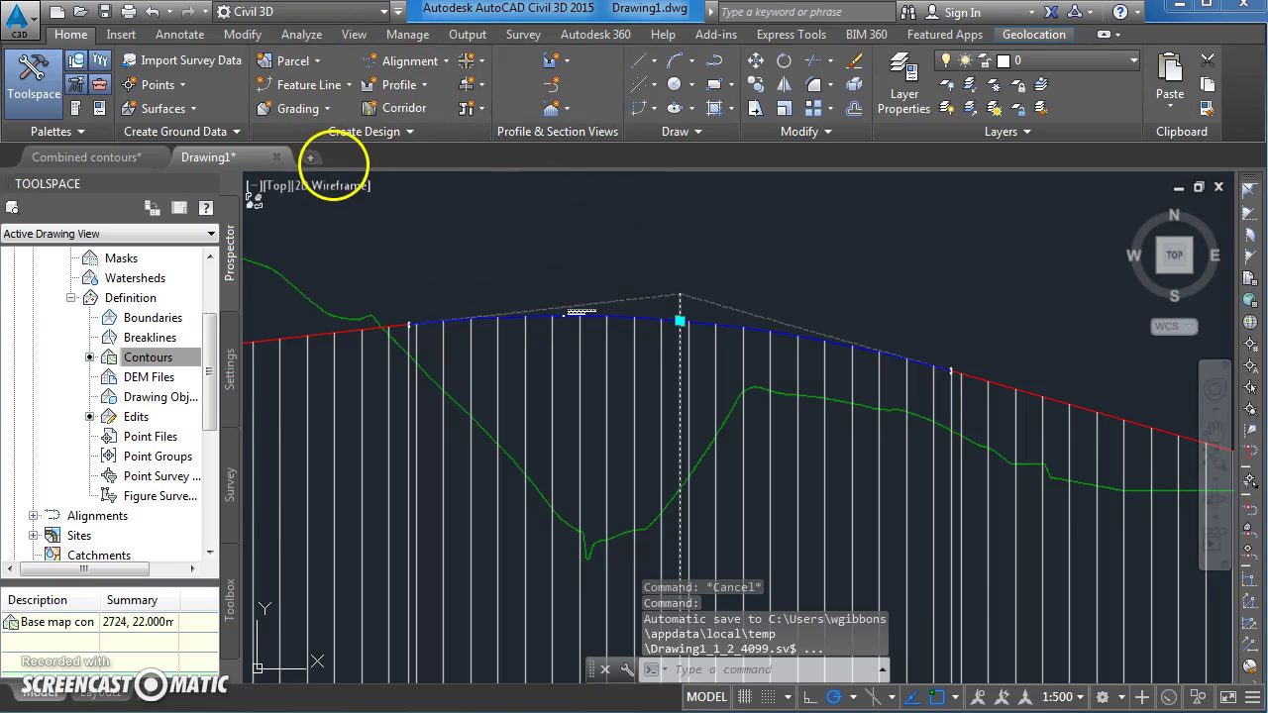
pyautogui.press('Escape')
# Select the design profile and move its crest intersection point horizontally to a higher chainage, at about the same level.
pyautogui.scroll(1, 252, 173)
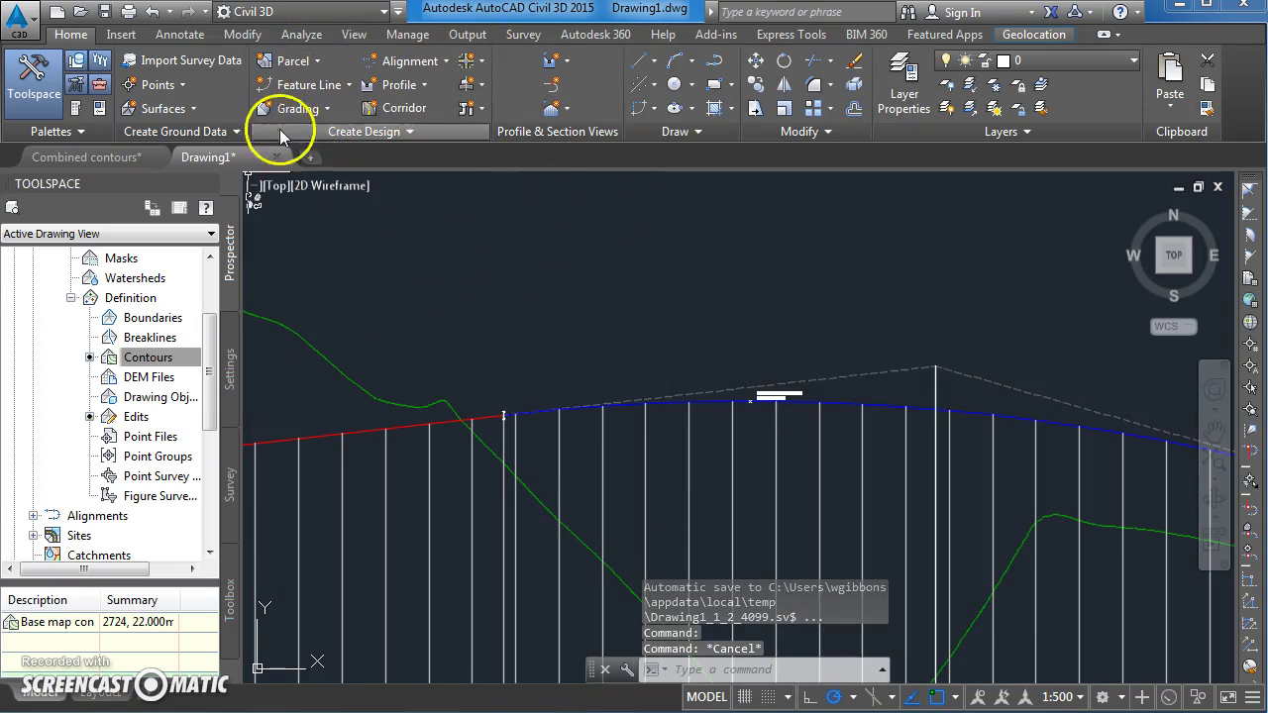
pyautogui.click(892, 373)
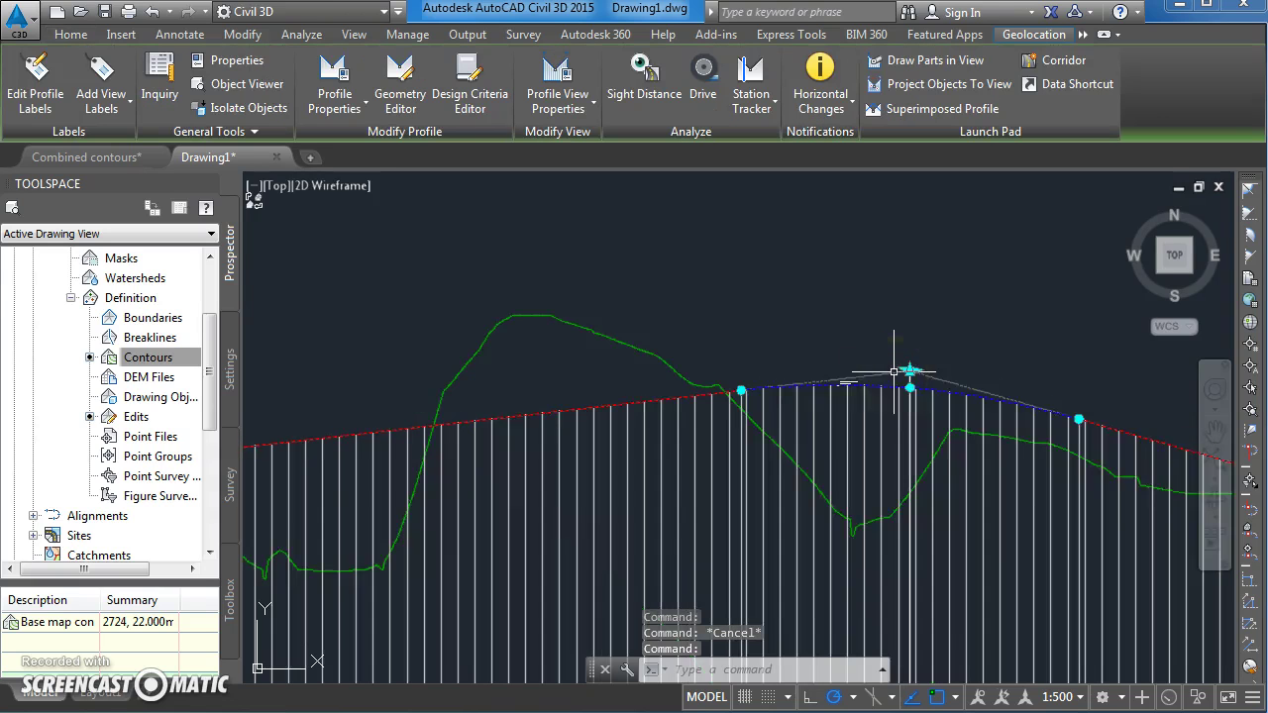
pyautogui.moveTo(943, 427); pyautogui.dragTo(731, 423, button='middle')
pyautogui.scroll(1, 745, 447)
pyautogui.moveTo(757, 538); pyautogui.dragTo(734, 425, button='middle')
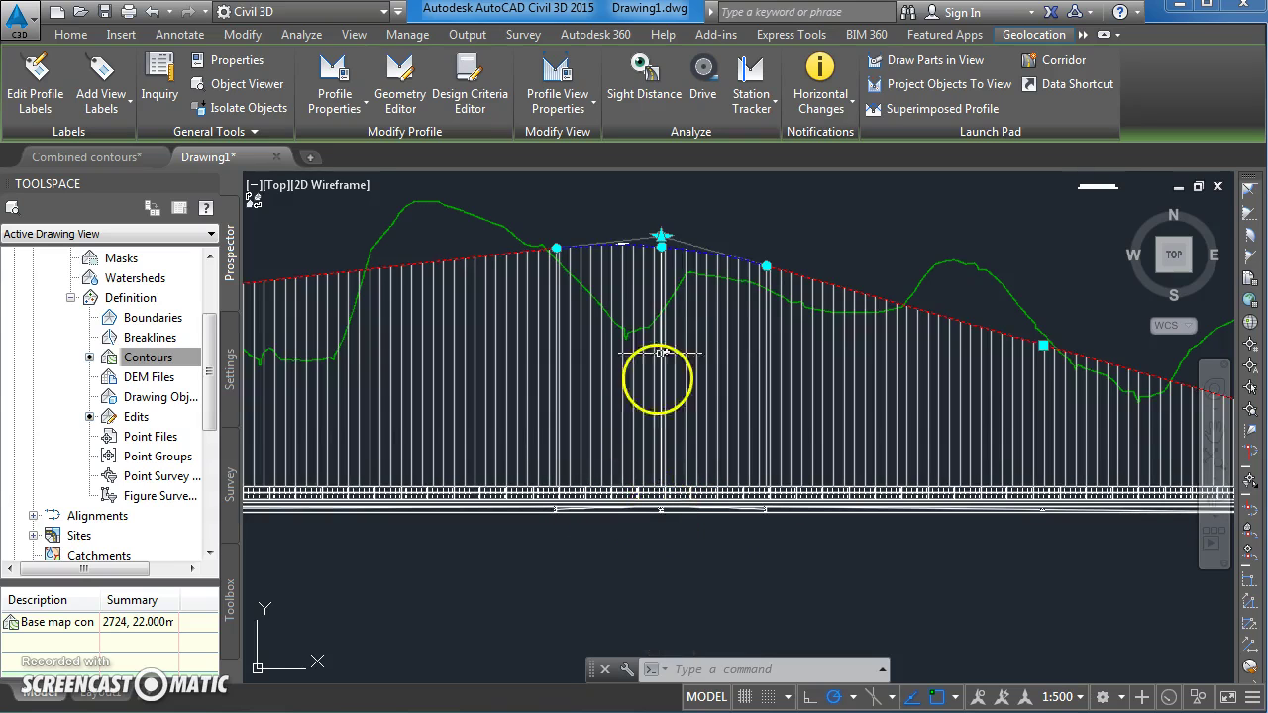
pyautogui.click(662, 236)
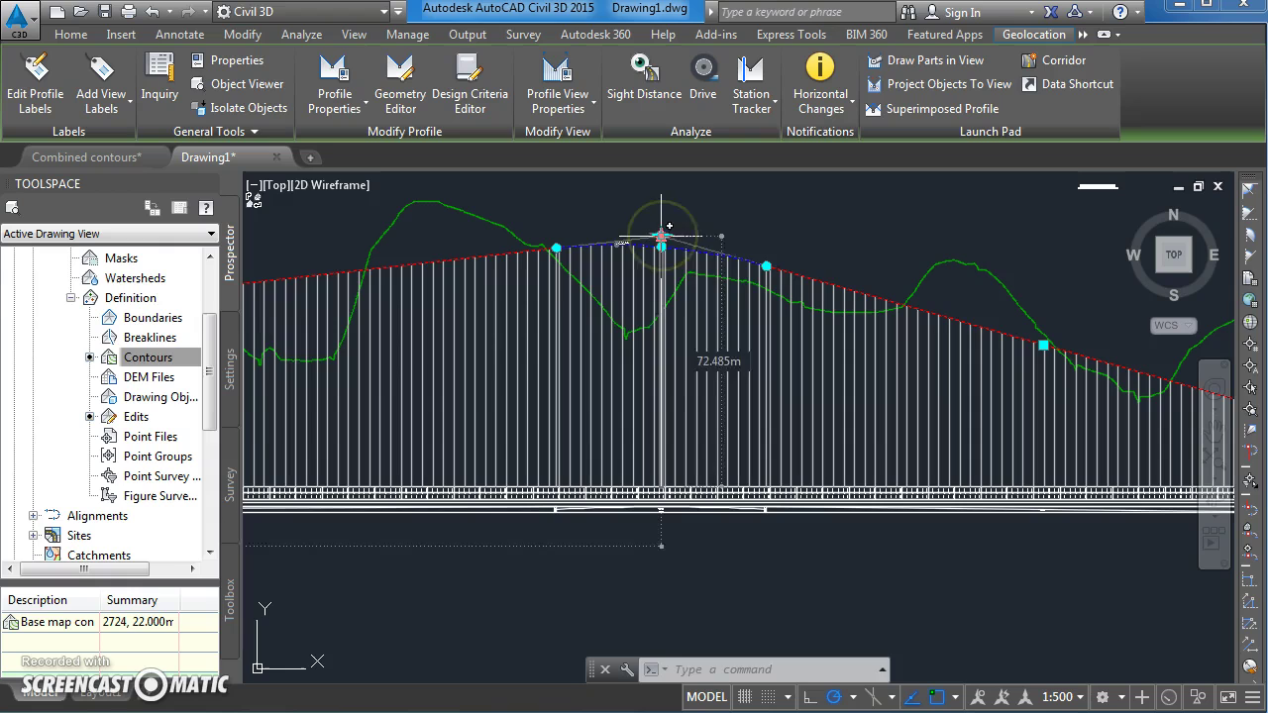
pyautogui.click(818, 235)
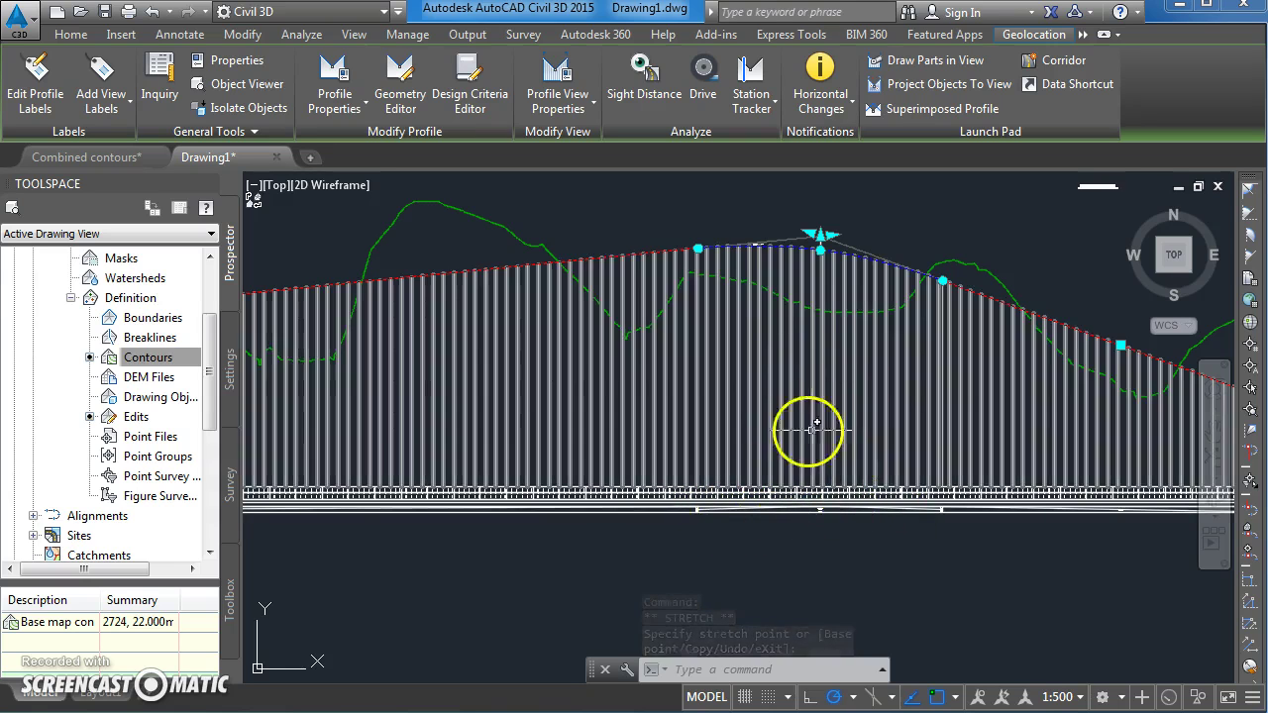
# Review the shifted crest curve and the vertical geometry band over the full length of the profile view.
pyautogui.scroll(-2, 825, 402)
pyautogui.moveTo(969, 444); pyautogui.dragTo(944, 443, button='middle')
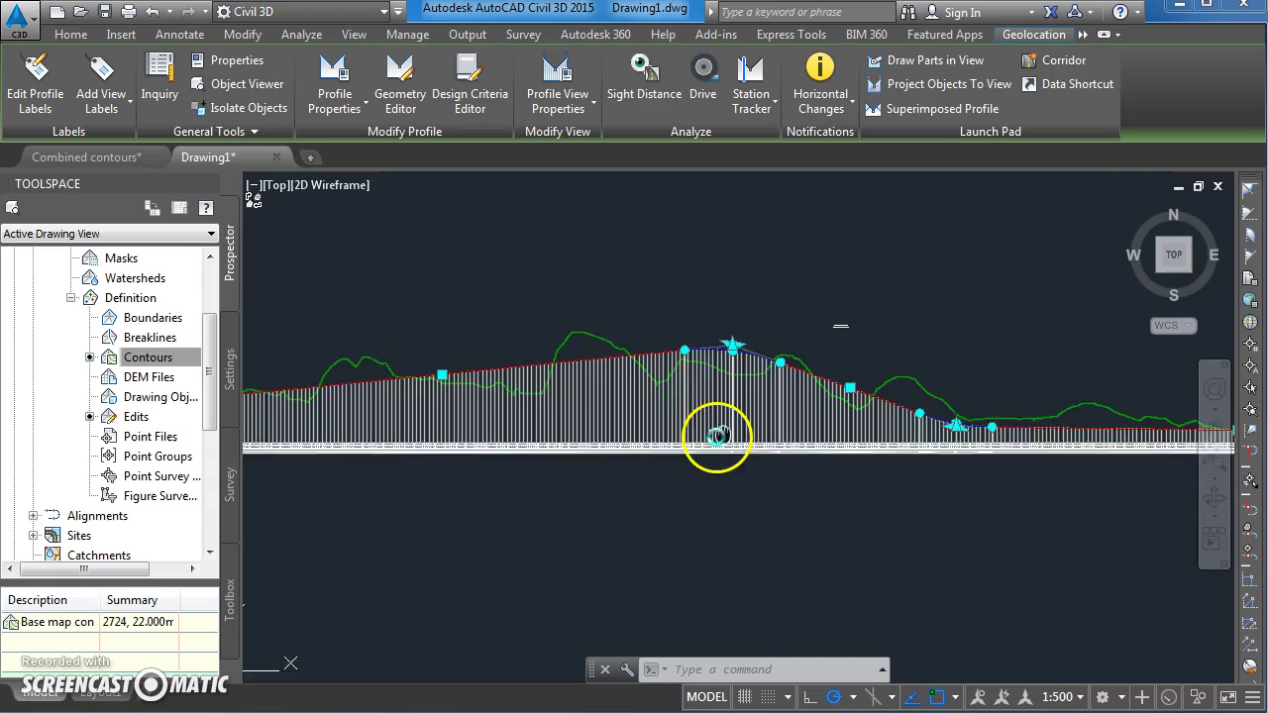
pyautogui.scroll(-3, 671, 452)
pyautogui.moveTo(759, 460); pyautogui.dragTo(697, 462, button='middle')
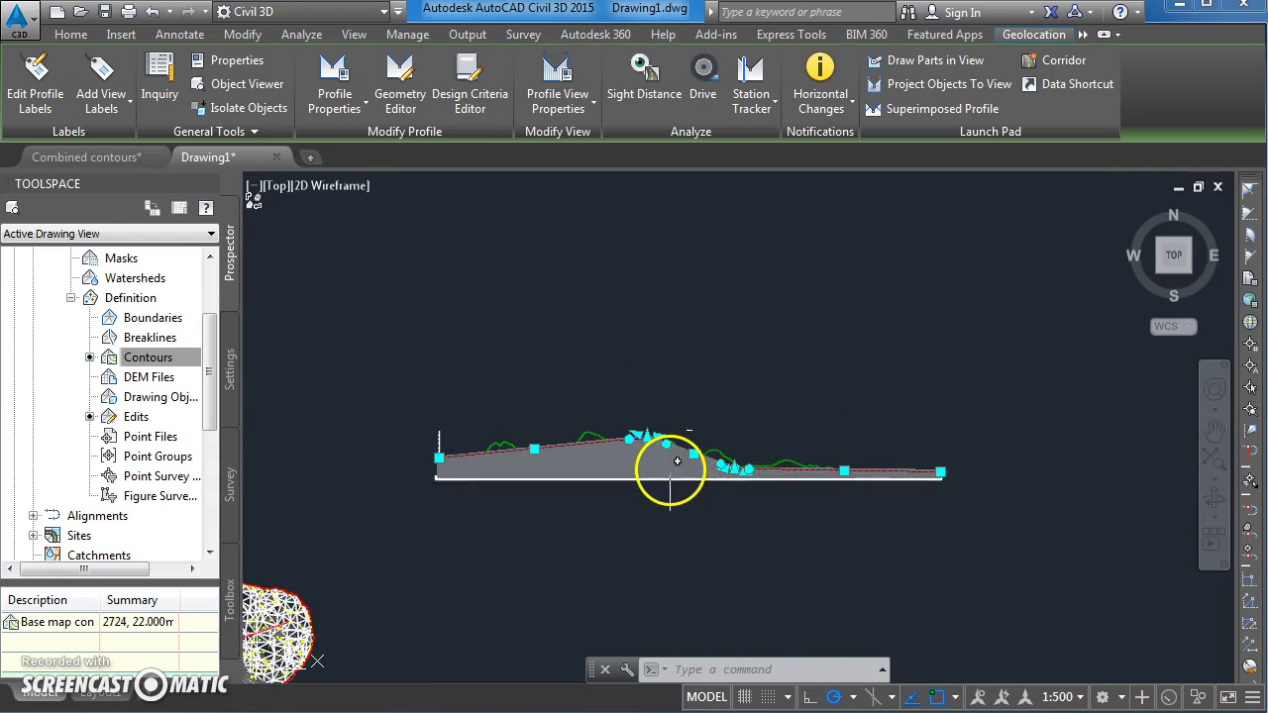
pyautogui.scroll(2, 671, 462)
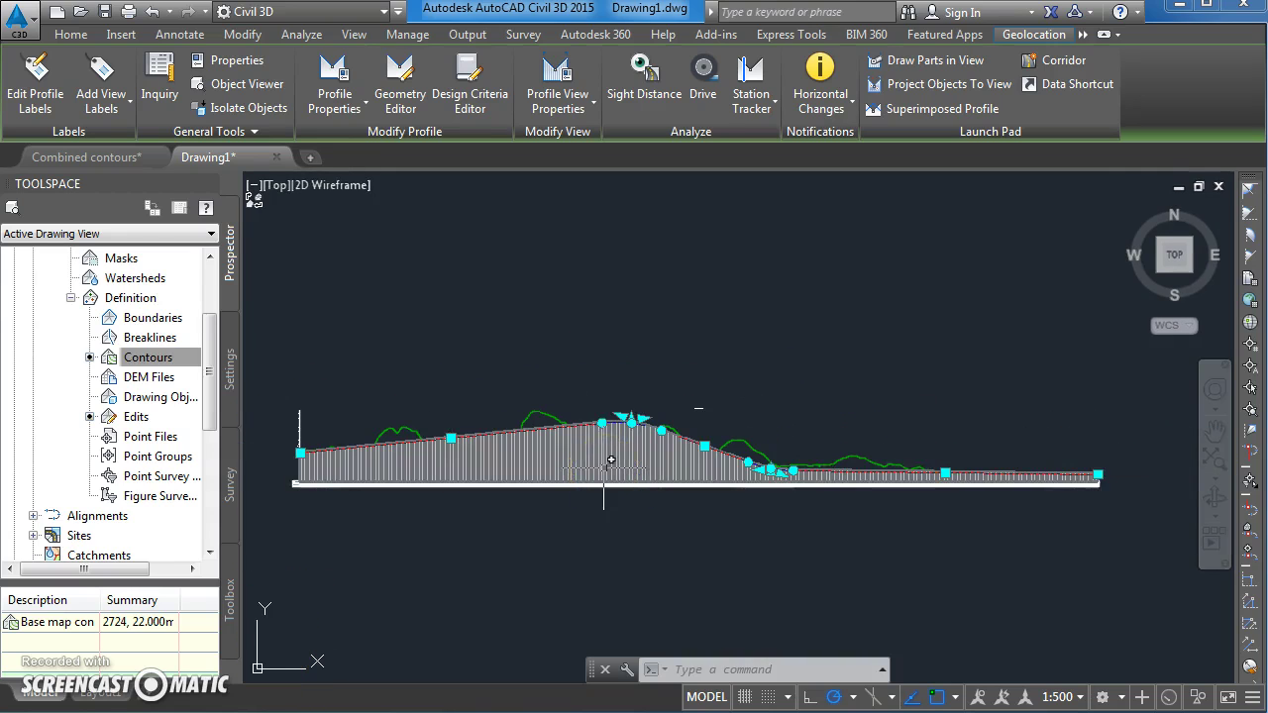
pyautogui.click(116, 636)
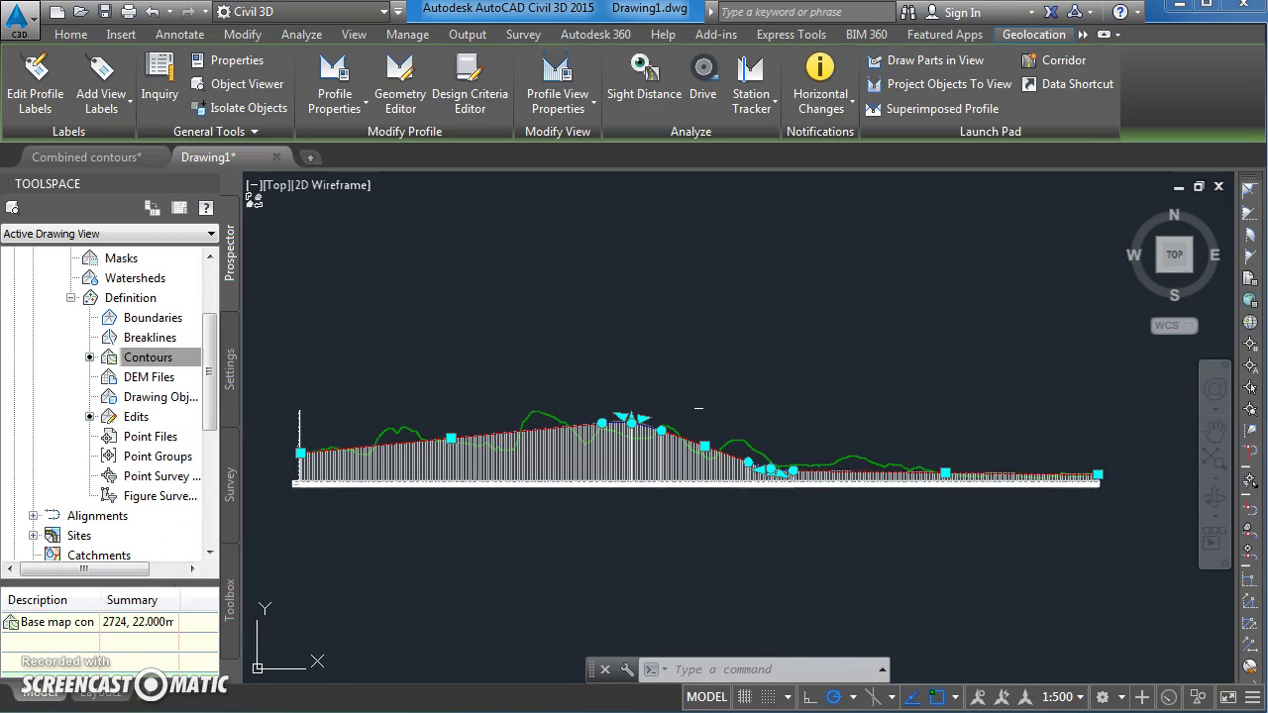